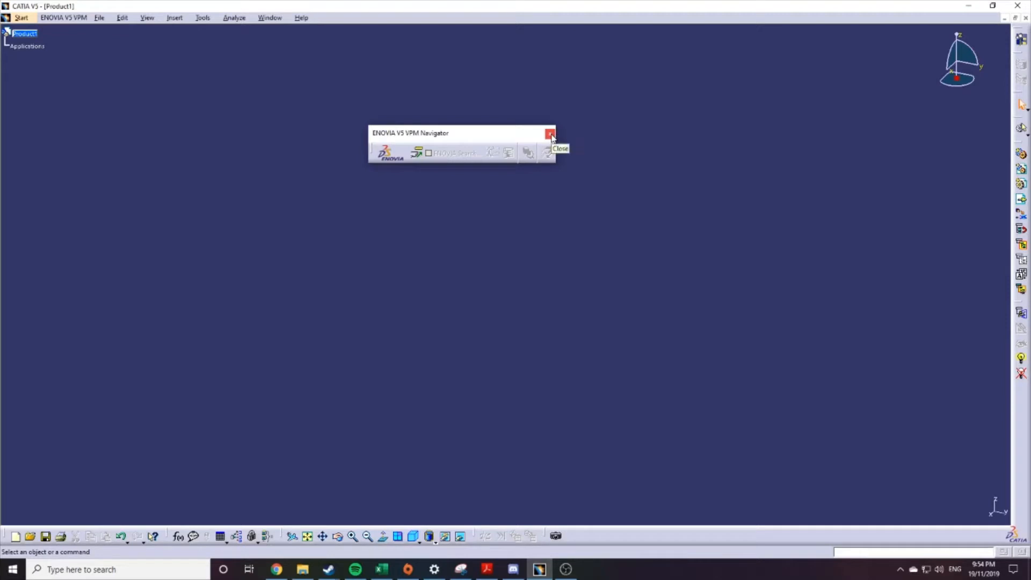
Close the floating ENOVIA V5 VPM Navigator toolbar and create a new document of type Part
left_click(550, 134)
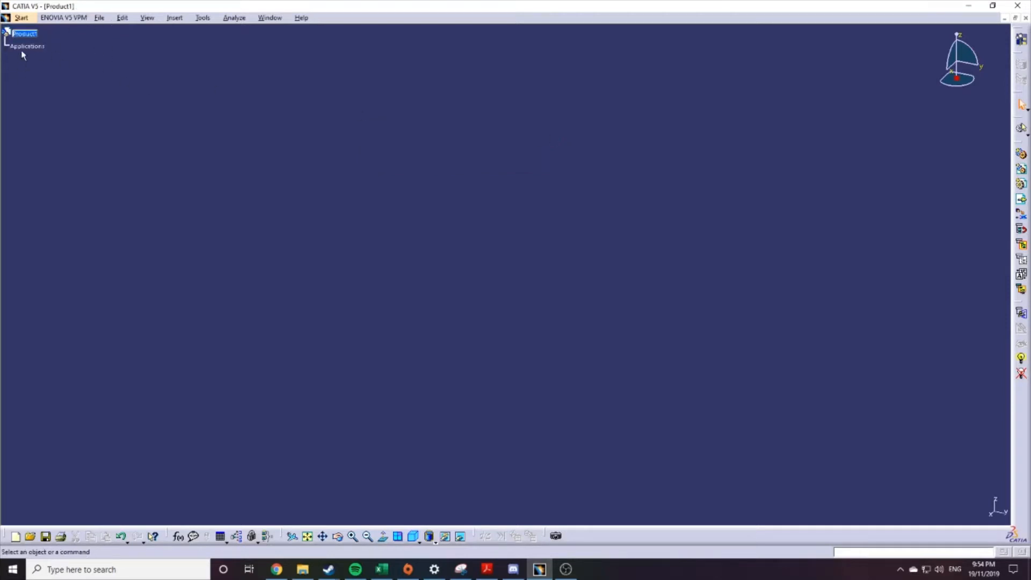
left_click(106, 18)
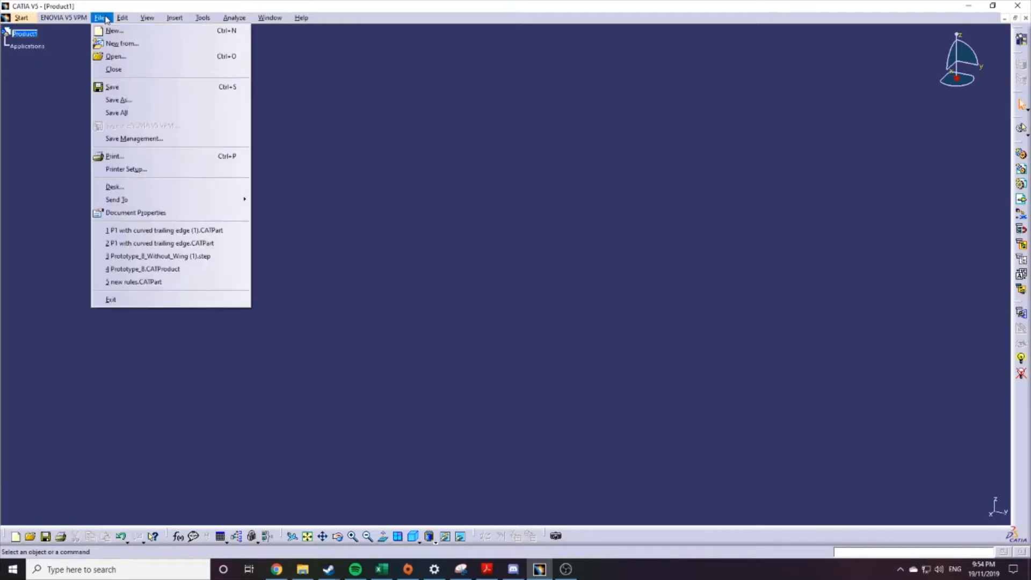
left_click(37, 53)
left_click(102, 20)
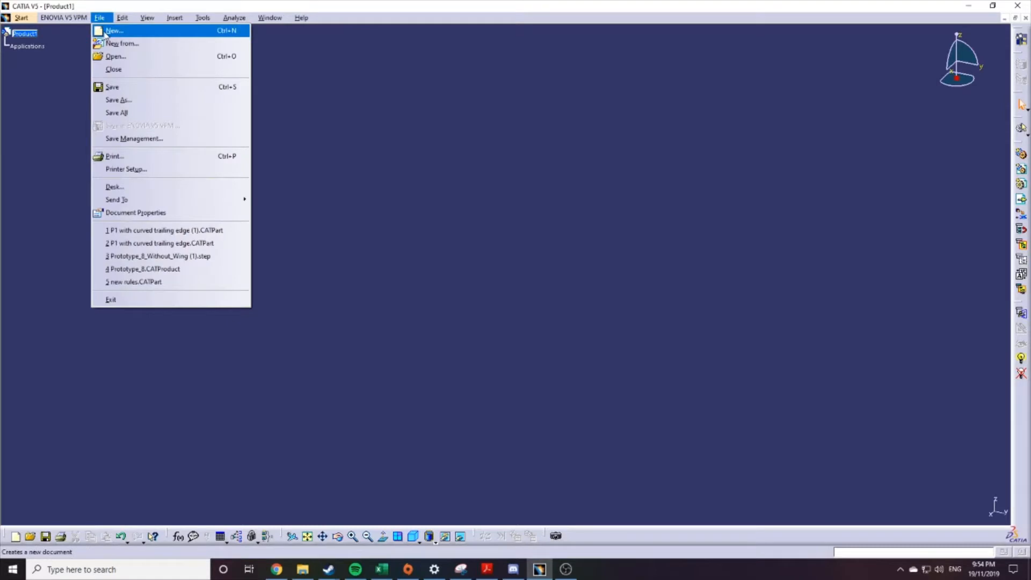
left_click(108, 31)
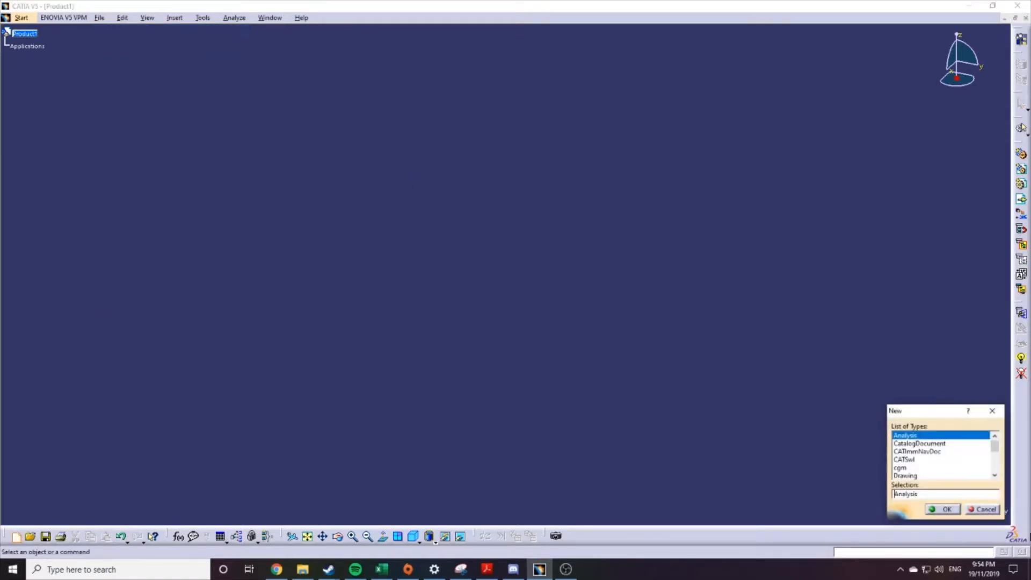
scroll(917, 470, "down", 2)
scroll(917, 470, "down", 3)
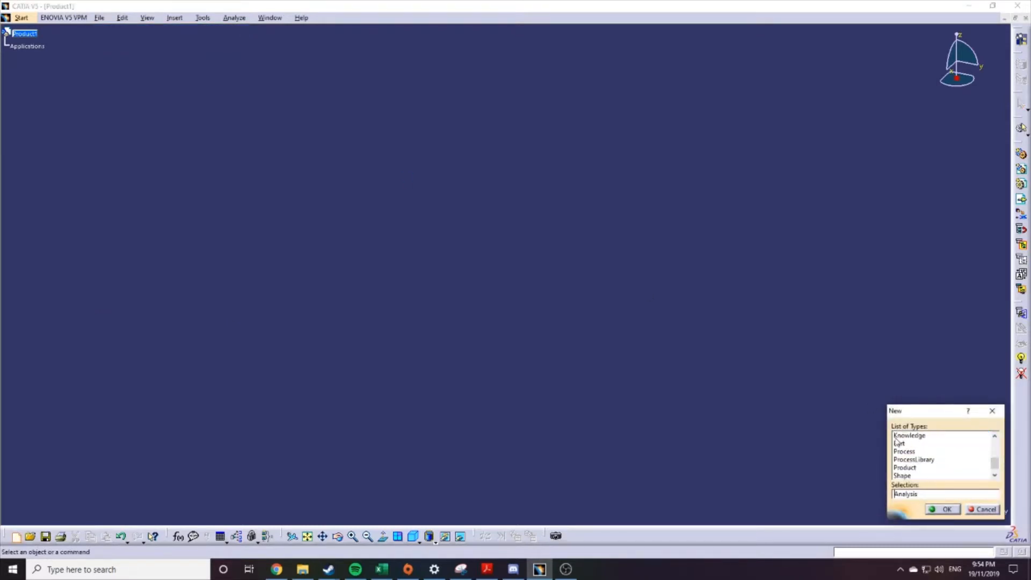
left_click(895, 444)
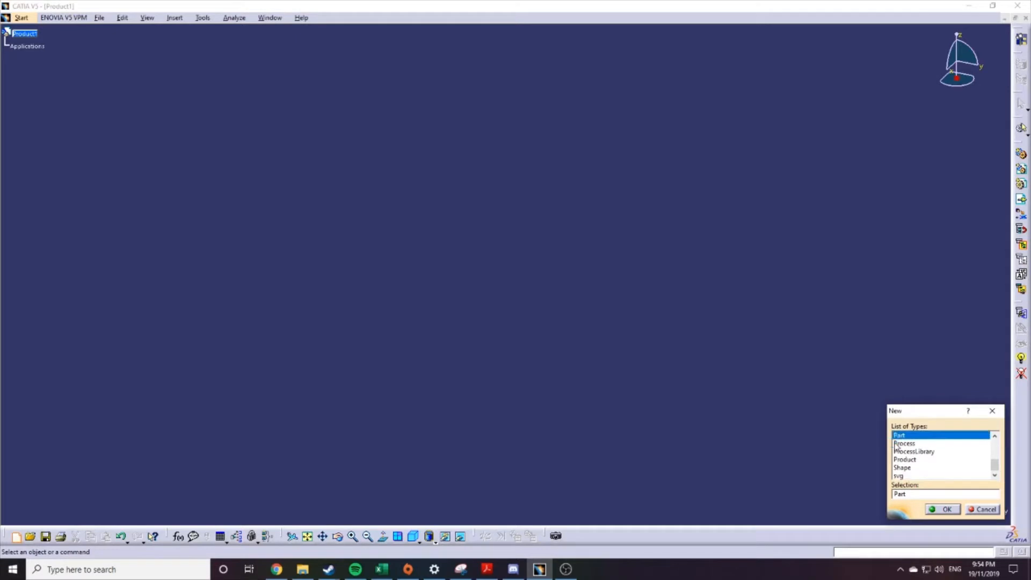
left_click(943, 509)
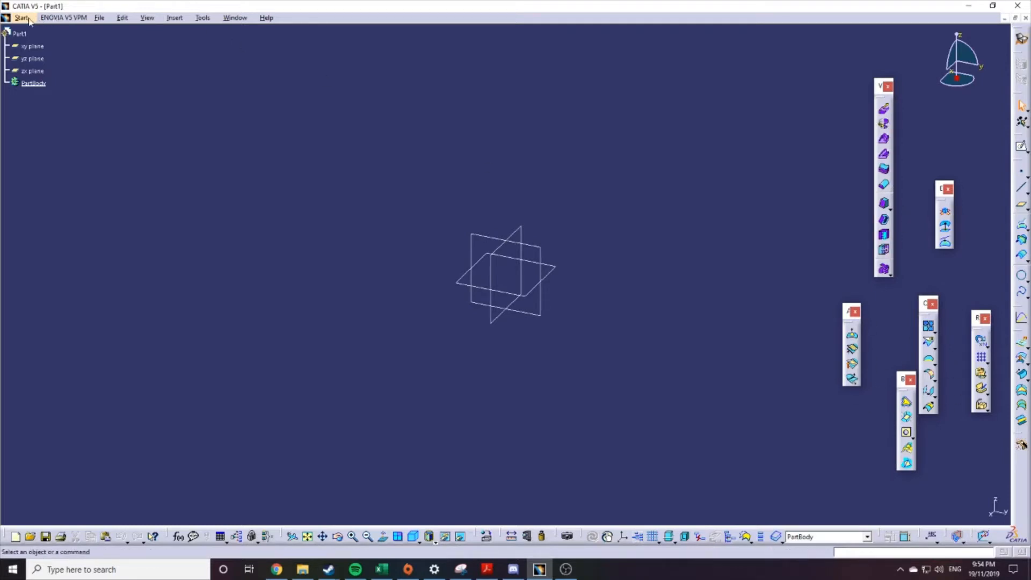
Switch the new part to the Part Design workbench
left_click(99, 18)
mouse_move(28, 21)
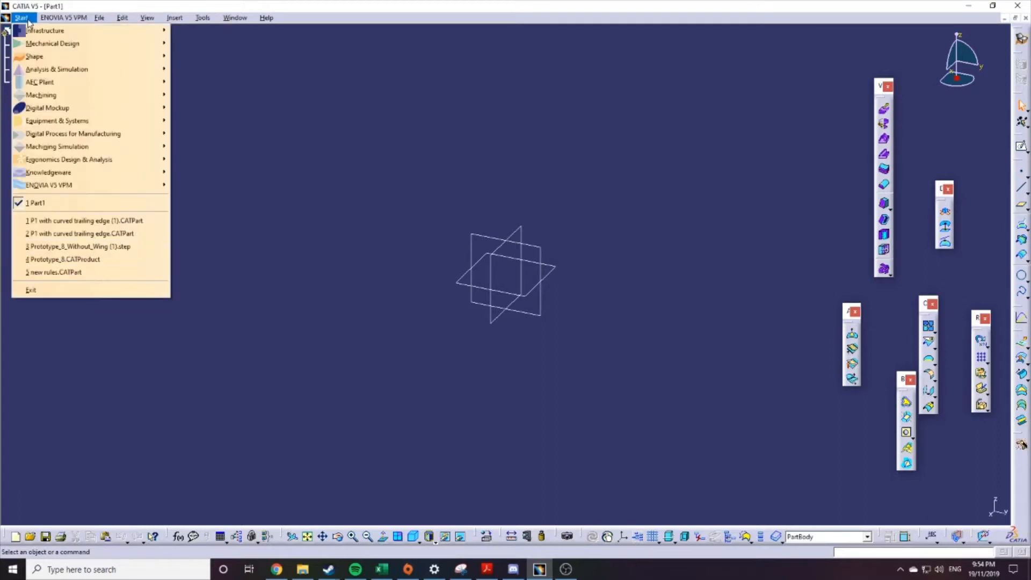
mouse_move(32, 42)
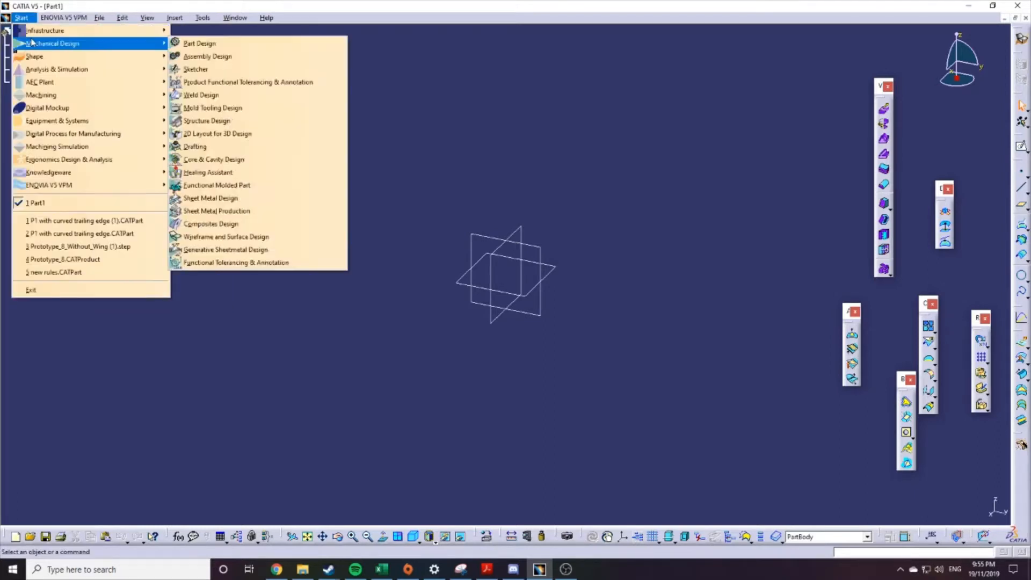
left_click(199, 43)
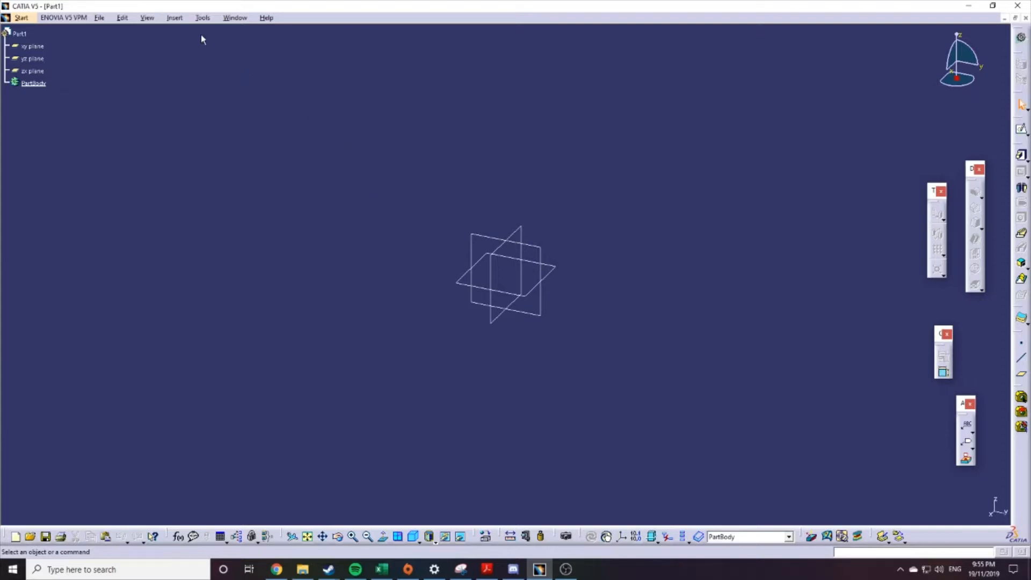
Insert a Standard axis system at the part origin with the default settings
left_click(174, 18)
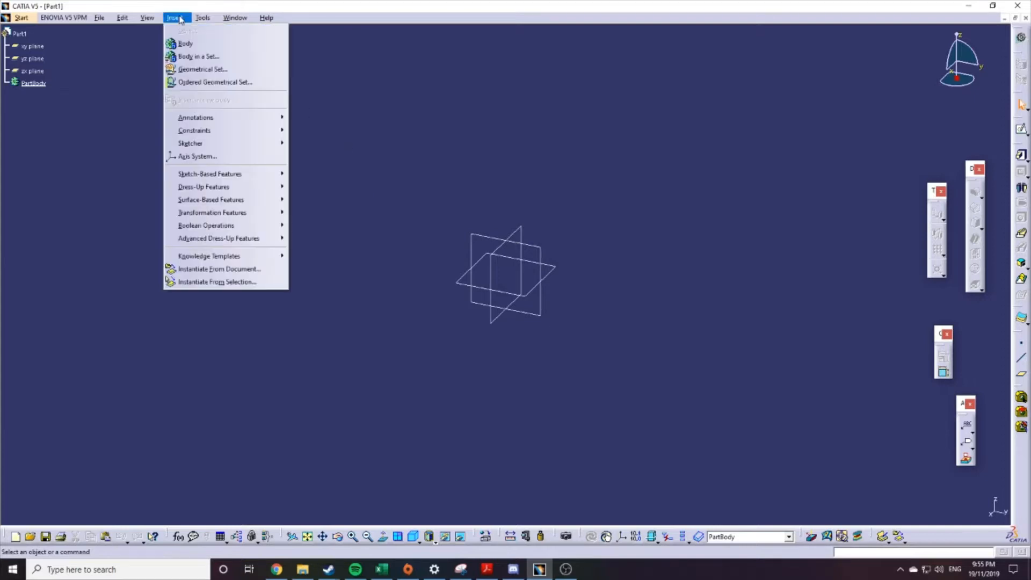
left_click(207, 157)
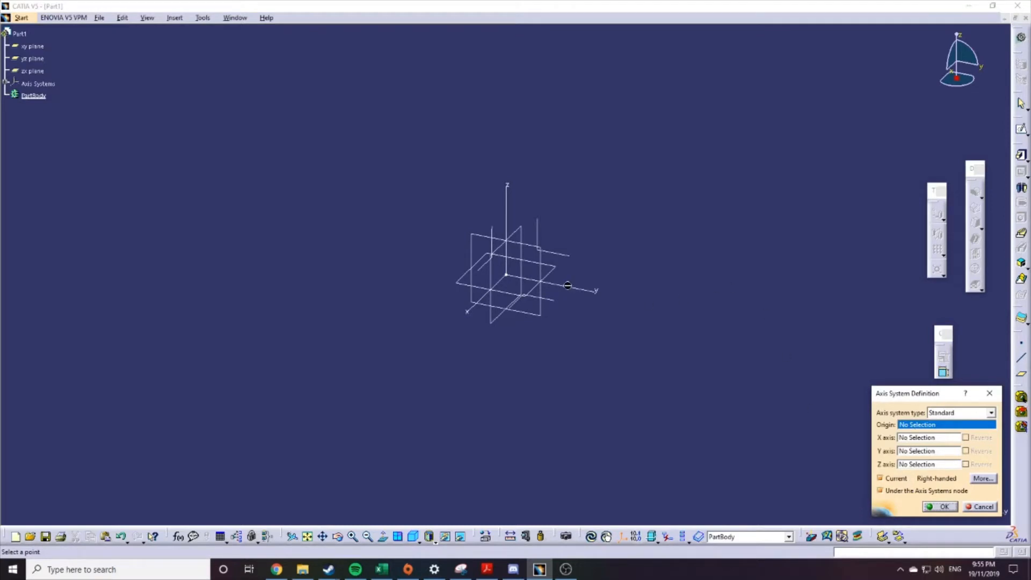
left_click(939, 506)
middle_click_drag(589, 286, 585, 258)
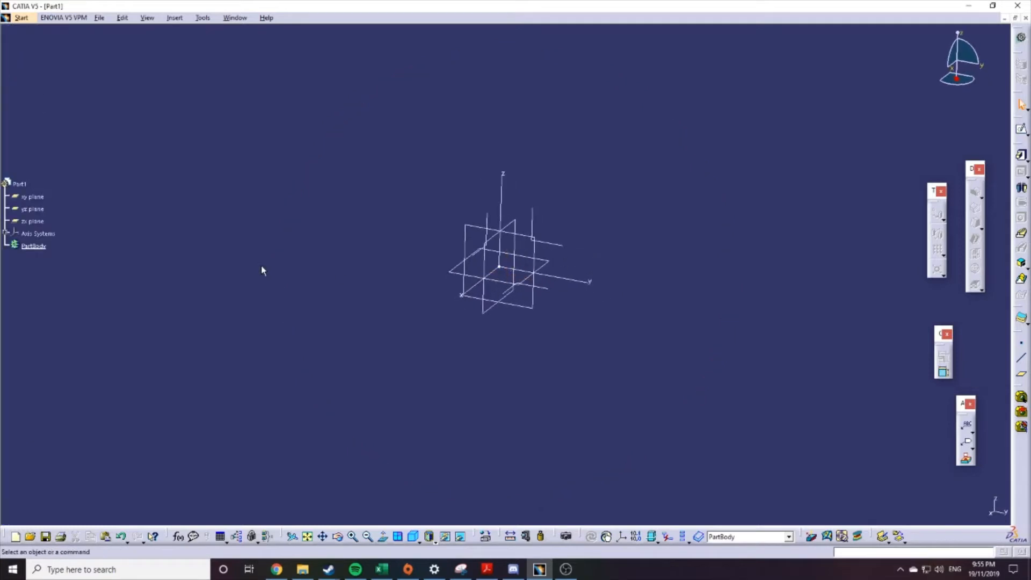
Hide the xy, yz and zx reference planes so that only the axis system is displayed
left_click(33, 220)
left_click(32, 197, "ctrl")
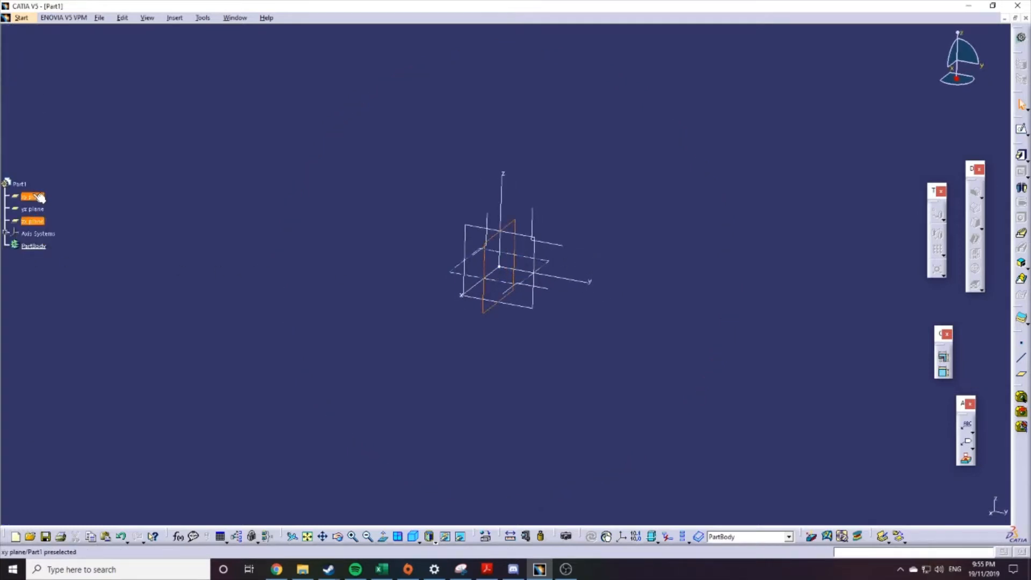
left_click(33, 209, "ctrl")
right_click(32, 194)
left_click(96, 231)
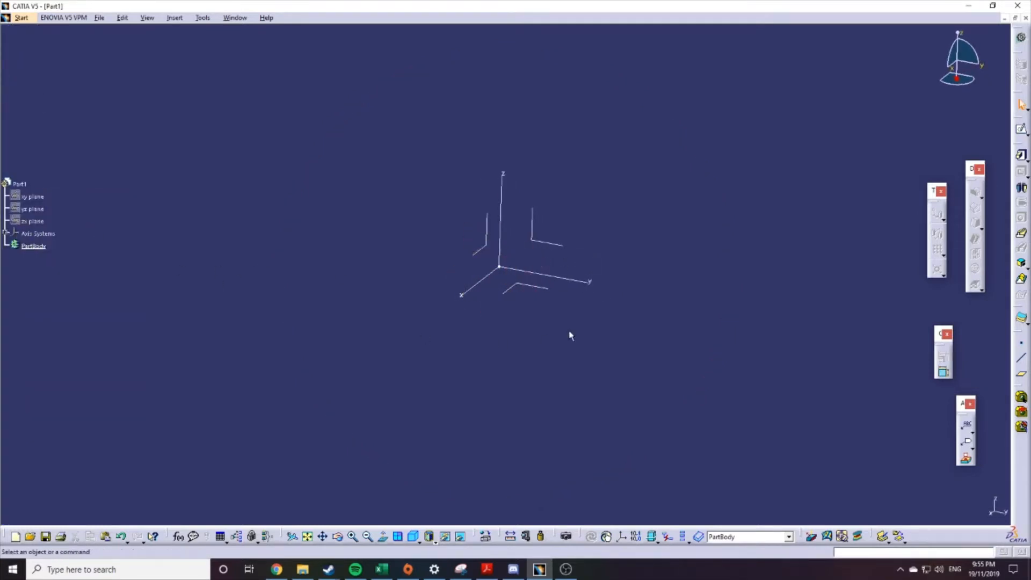
middle_click_drag(392, 317, 493, 351)
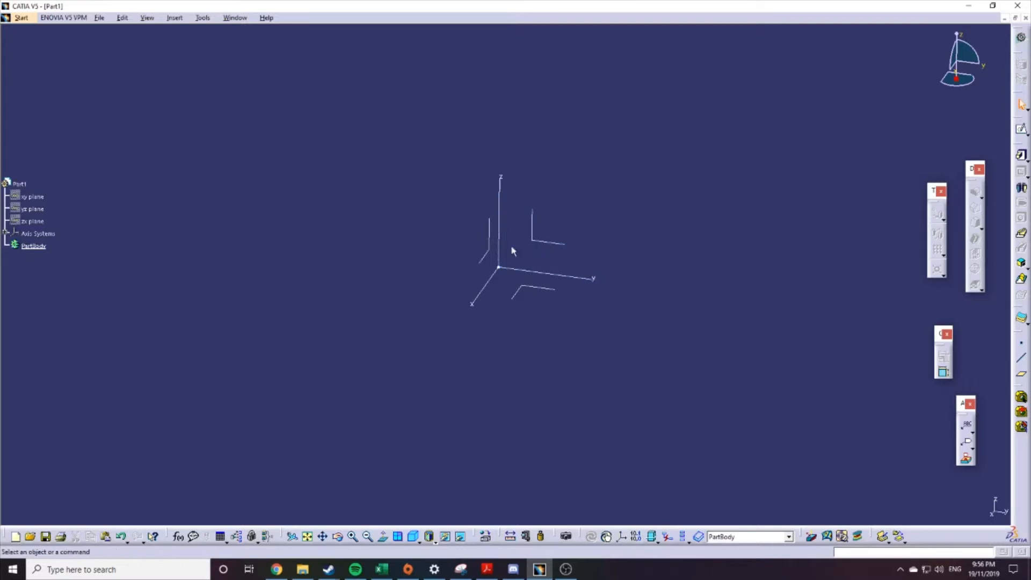
left_click(552, 257)
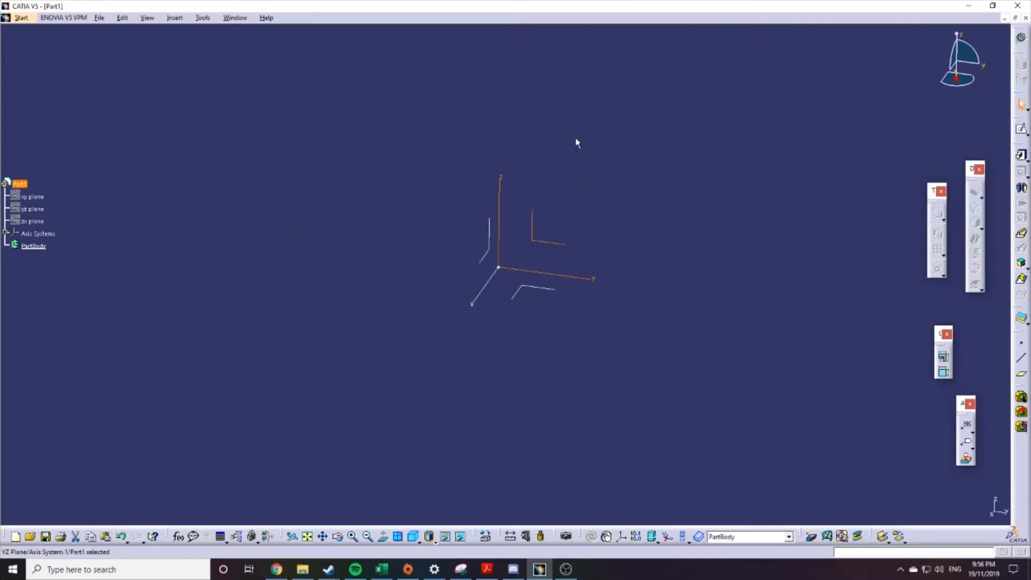
left_click(1022, 129)
left_click(1027, 135)
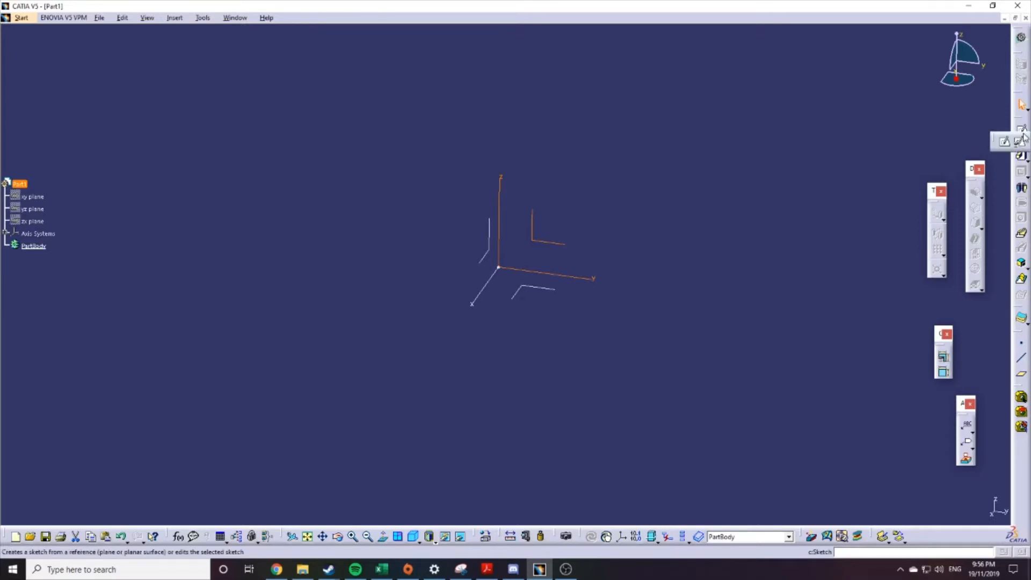
left_click(1019, 141)
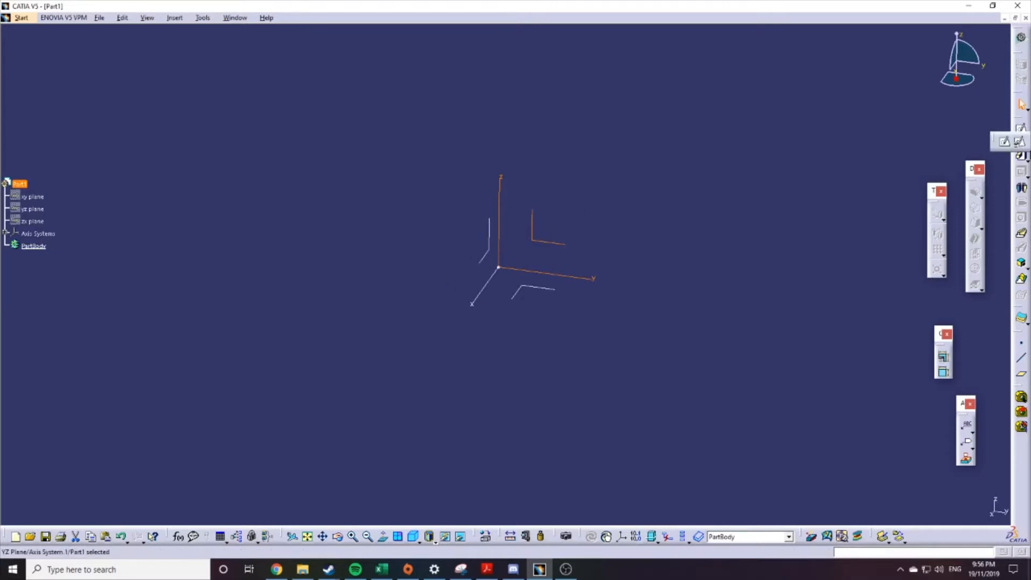
left_click(1021, 142)
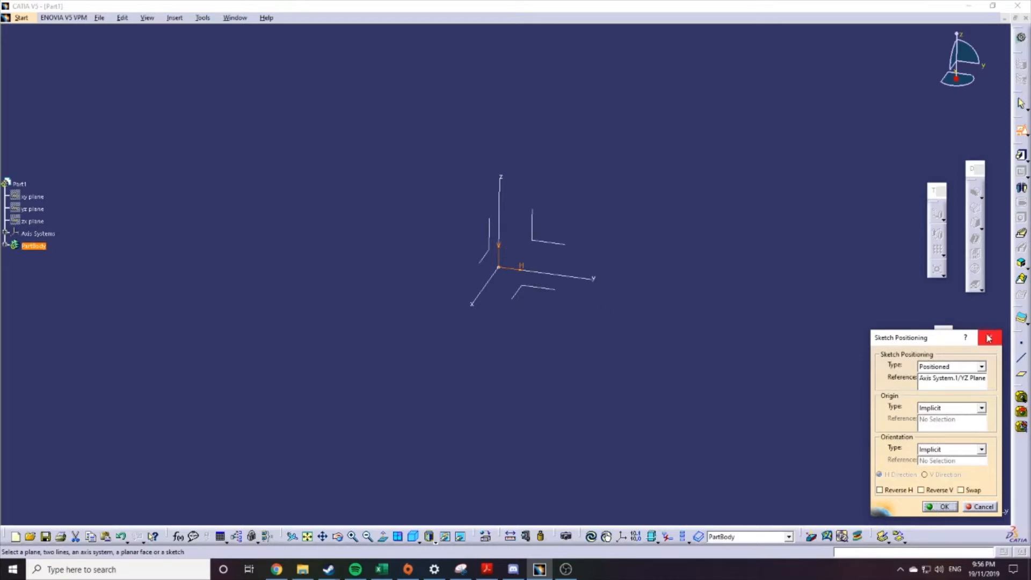
left_click_drag(934, 338, 886, 326)
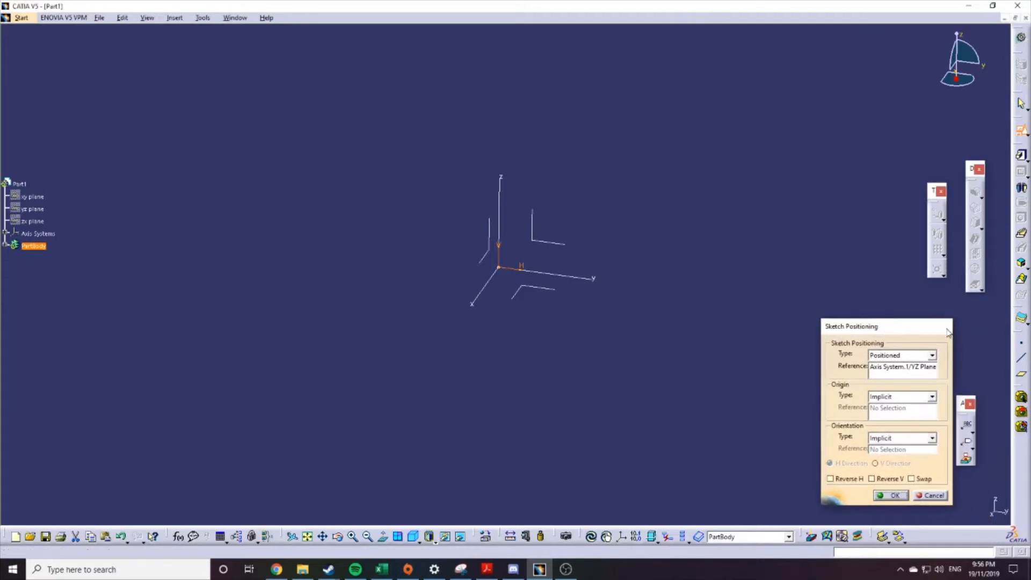
left_click(942, 327)
Open a regular sketch on the axis system's YZ plane and exit it without drawing anything
left_click(1027, 136)
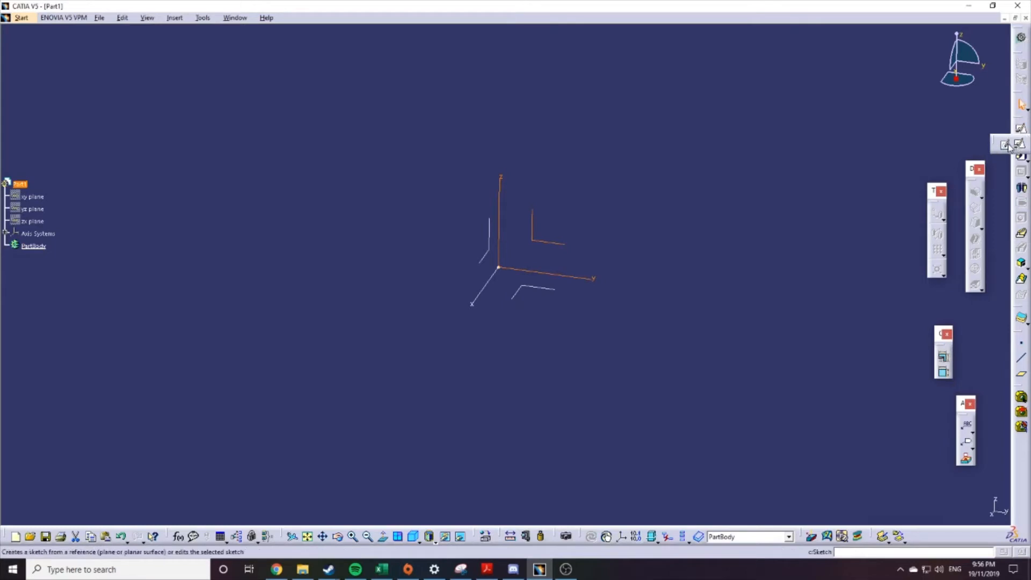
left_click(1009, 144)
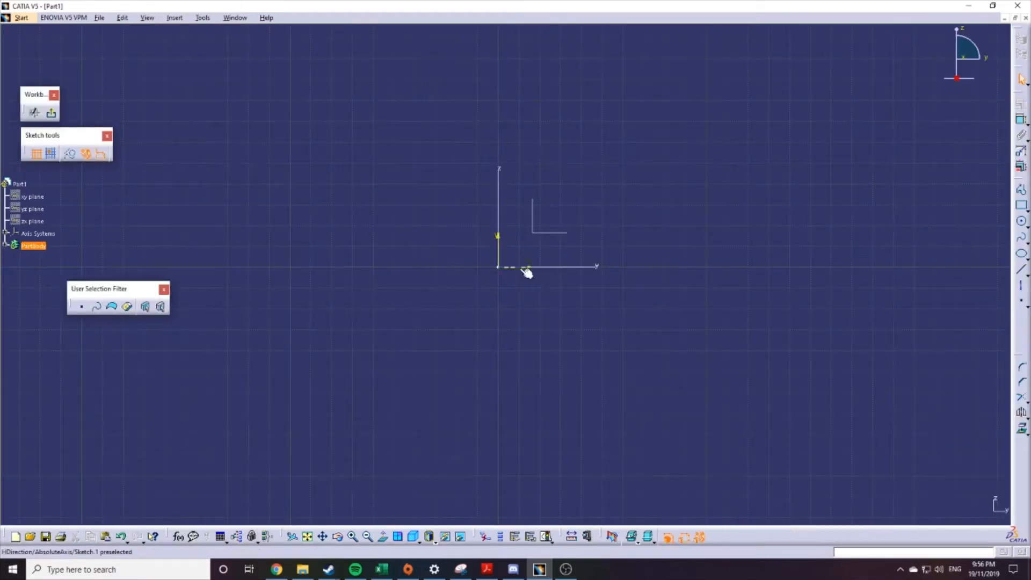
left_click(54, 113)
mouse_move(675, 221)
middle_mouse_down()
mouse_move(576, 203)
mouse_move(610, 216)
middle_mouse_up()
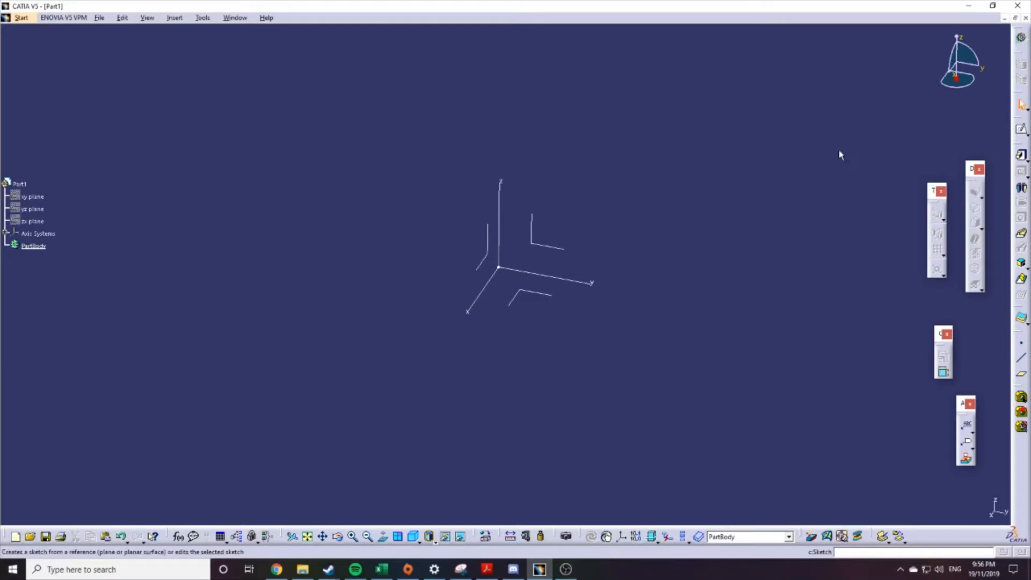
left_click(32, 196)
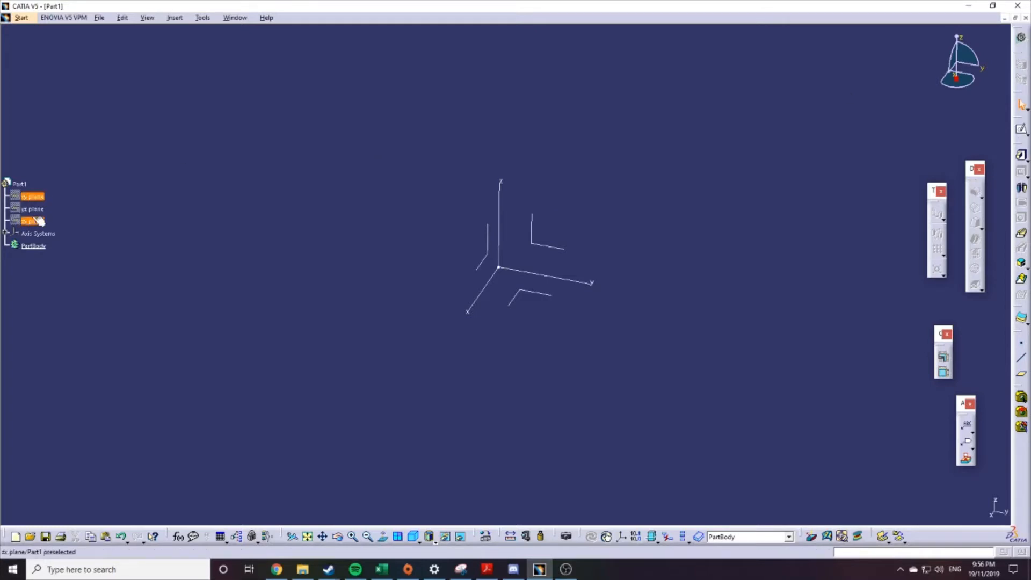
left_click(1026, 133)
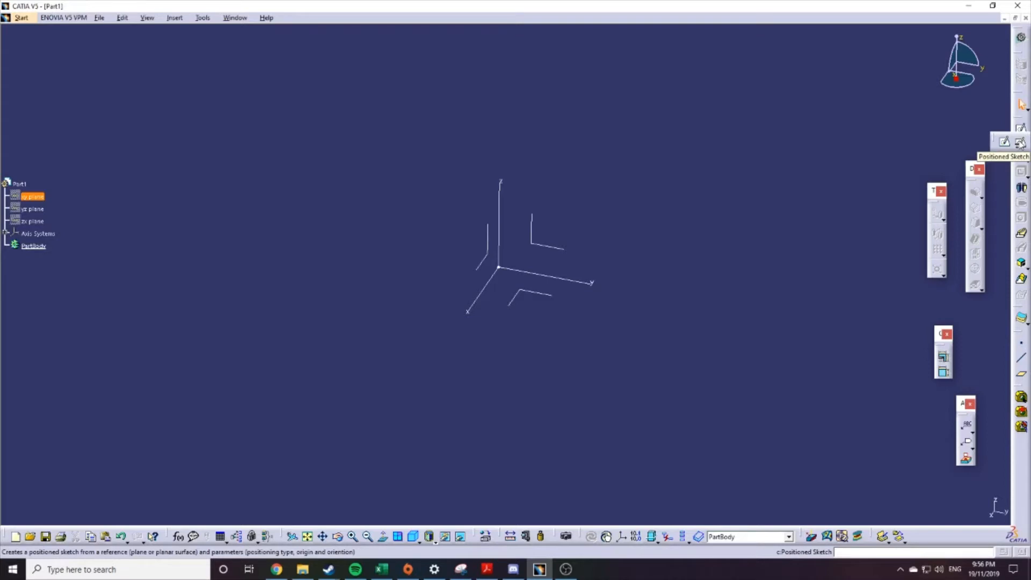
left_click(1020, 142)
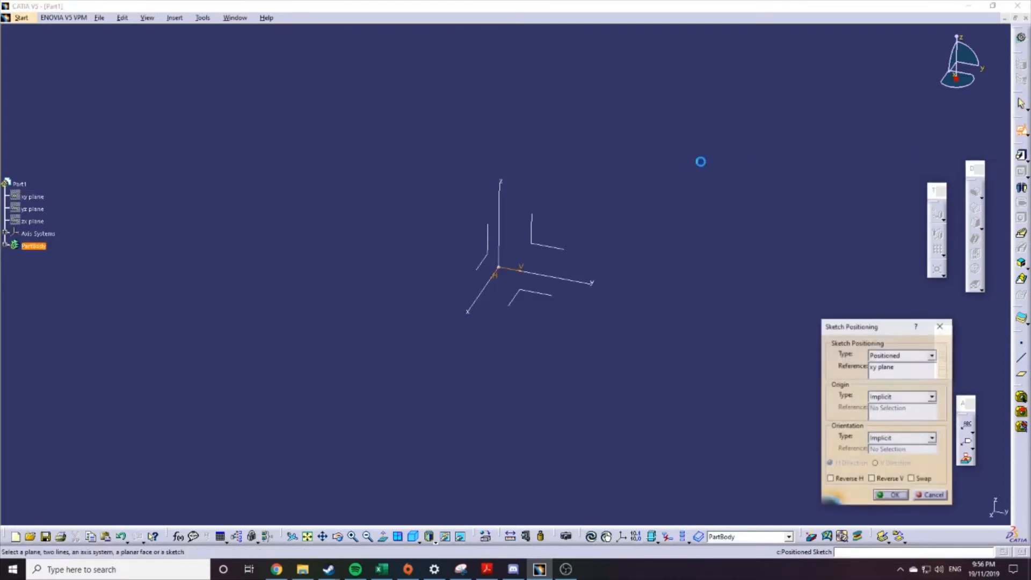
left_click(940, 327)
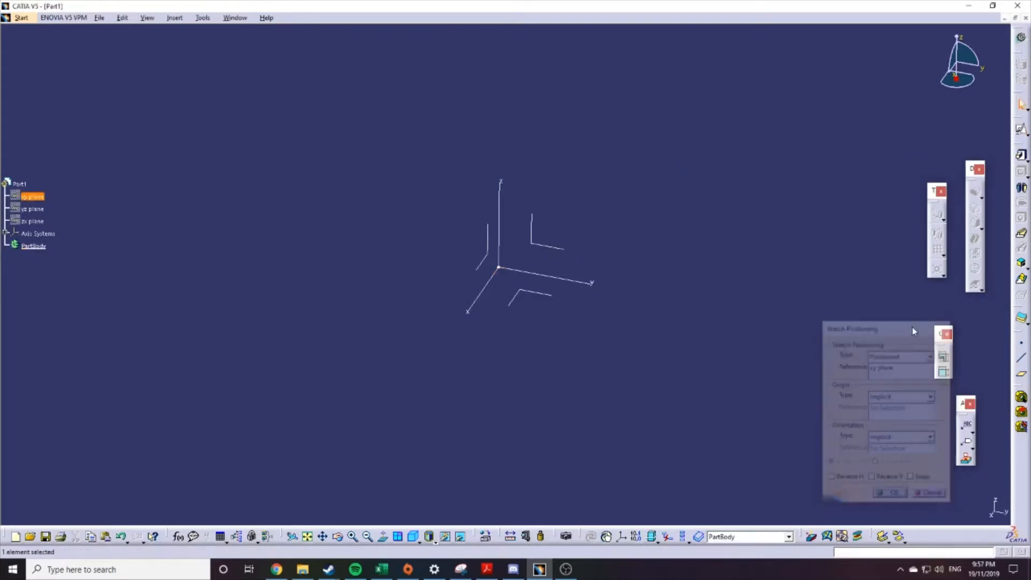
Start a Positioned Sketch referenced to the axis system's YZ plane
left_click(458, 366)
left_click(1021, 130)
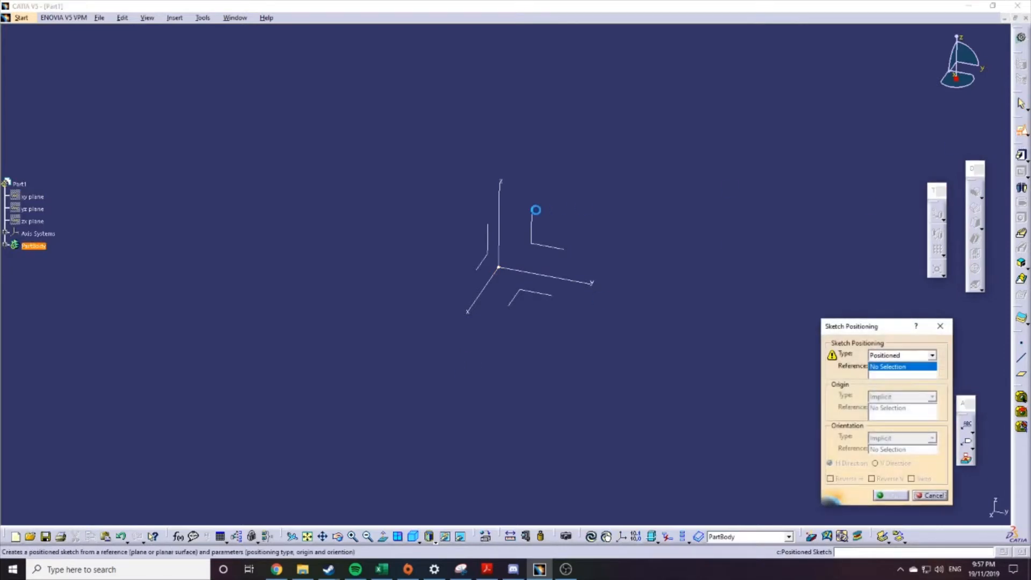
left_click(543, 248)
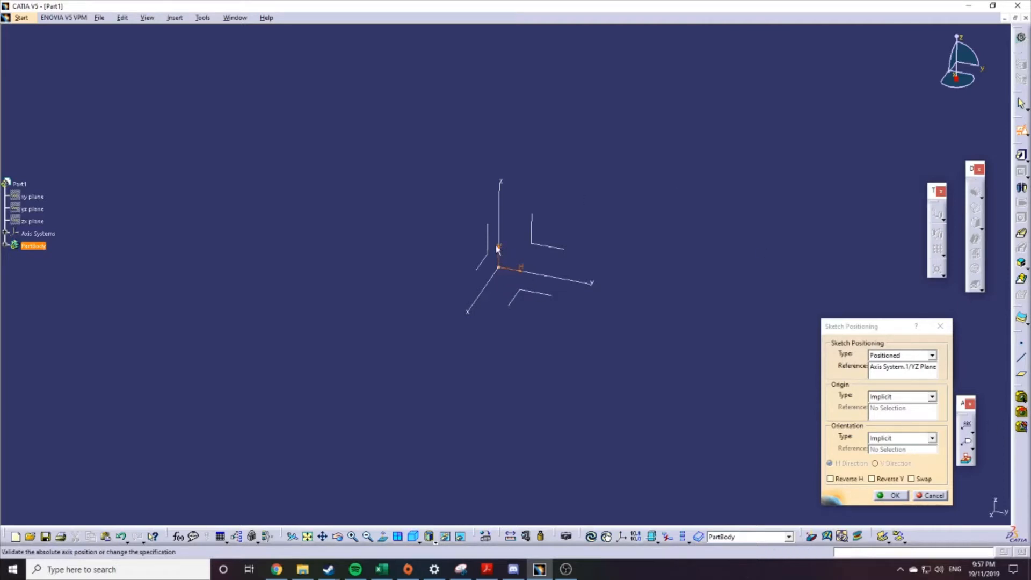
Try the Reverse H, Reverse V and Swap orientation options, switching each one off again
left_click(855, 478)
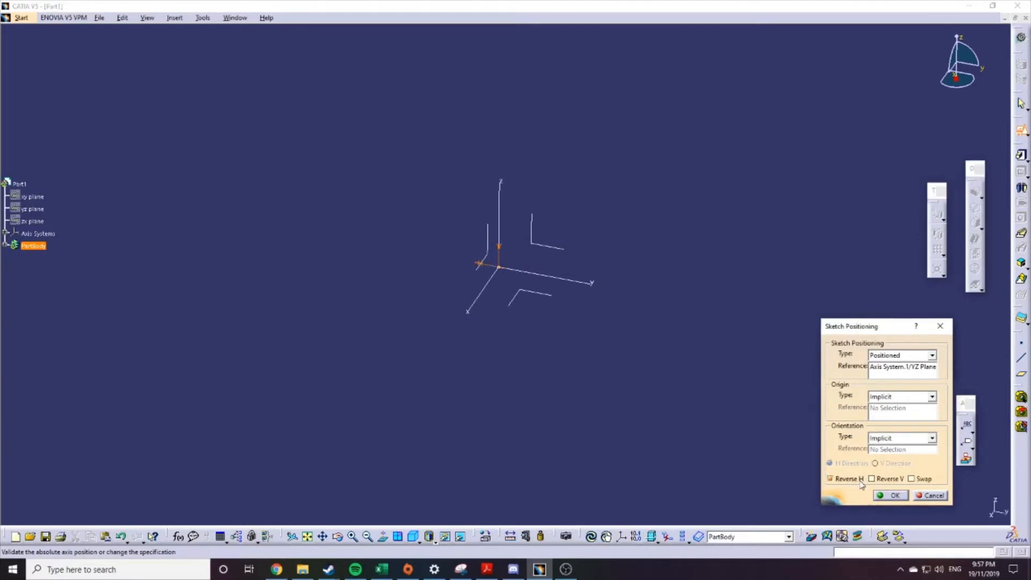
left_click(854, 478)
left_click(881, 478)
left_click(881, 477)
left_click(927, 481)
left_click(925, 481)
Accept the Positioned sketch with implicit origin and orientation on the YZ plane and enter the sketch
left_click(878, 499)
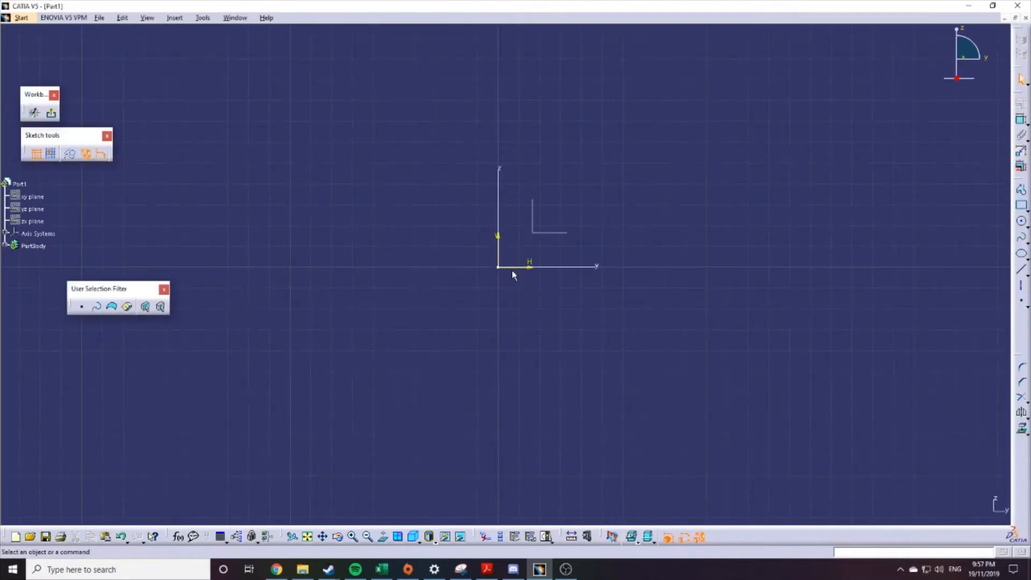
mouse_move(511, 270)
middle_mouse_down()
mouse_move(418, 359)
mouse_move(478, 297)
middle_mouse_up()
left_click(478, 300)
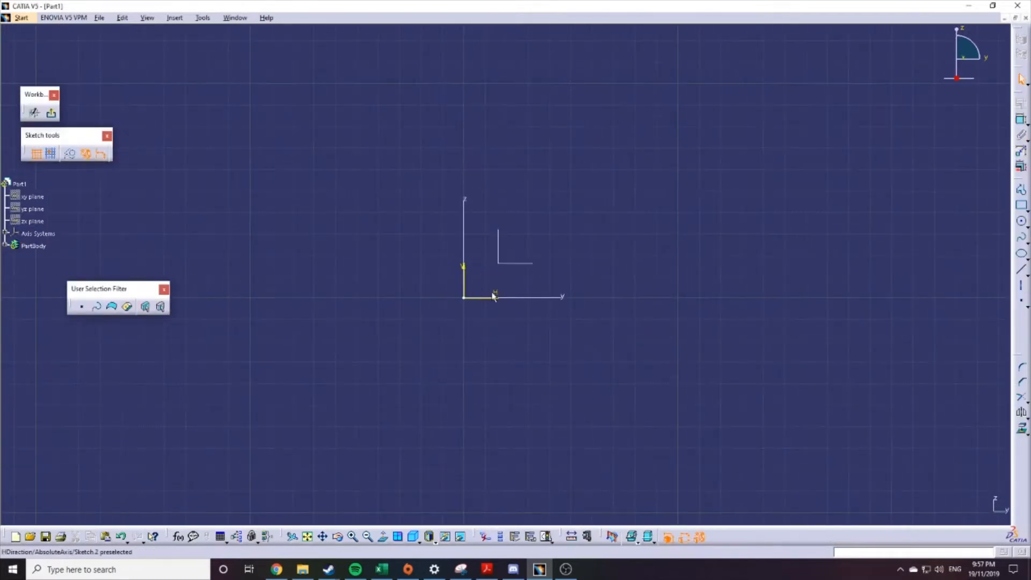
left_click(1021, 192)
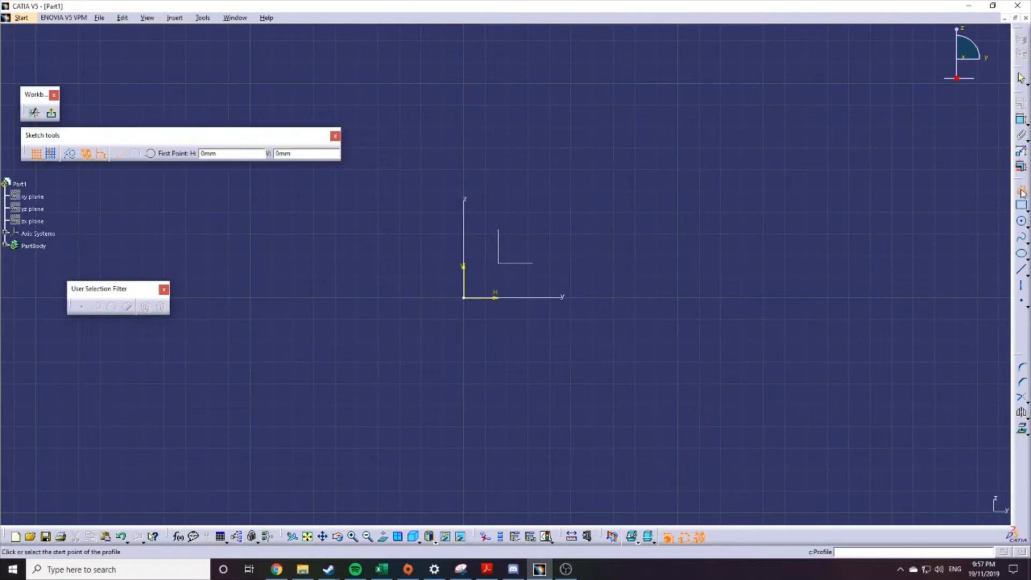
left_click(464, 297)
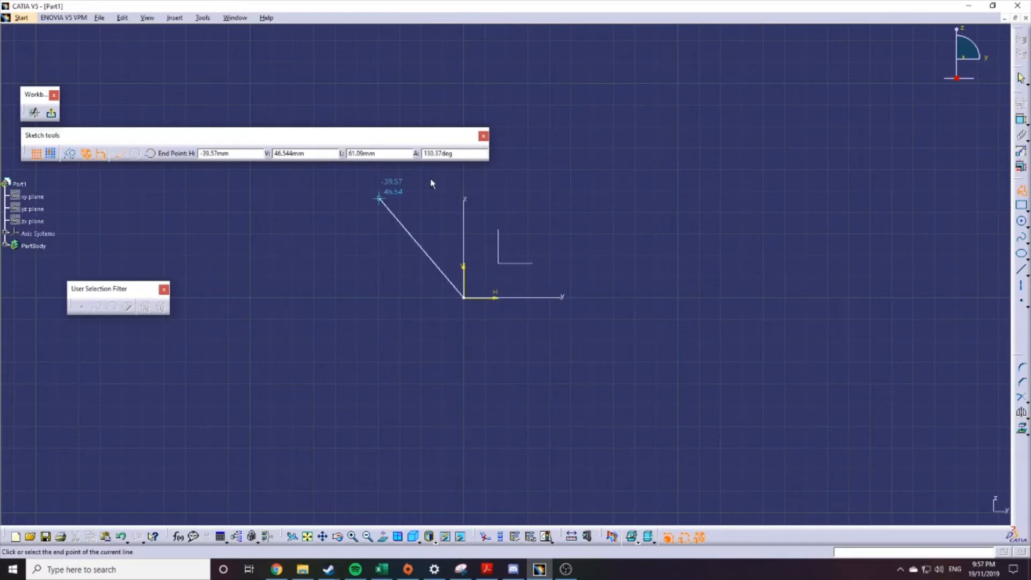
key("Escape")
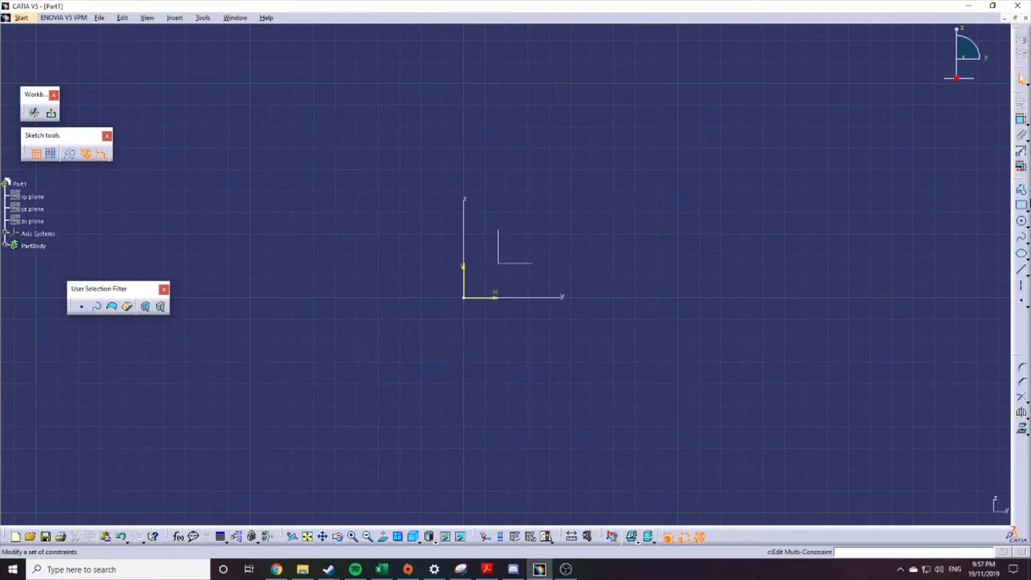
Draw a closed four-sided Profile that starts and ends at the sketch origin, with its corners on the positive H side
left_click(1021, 194)
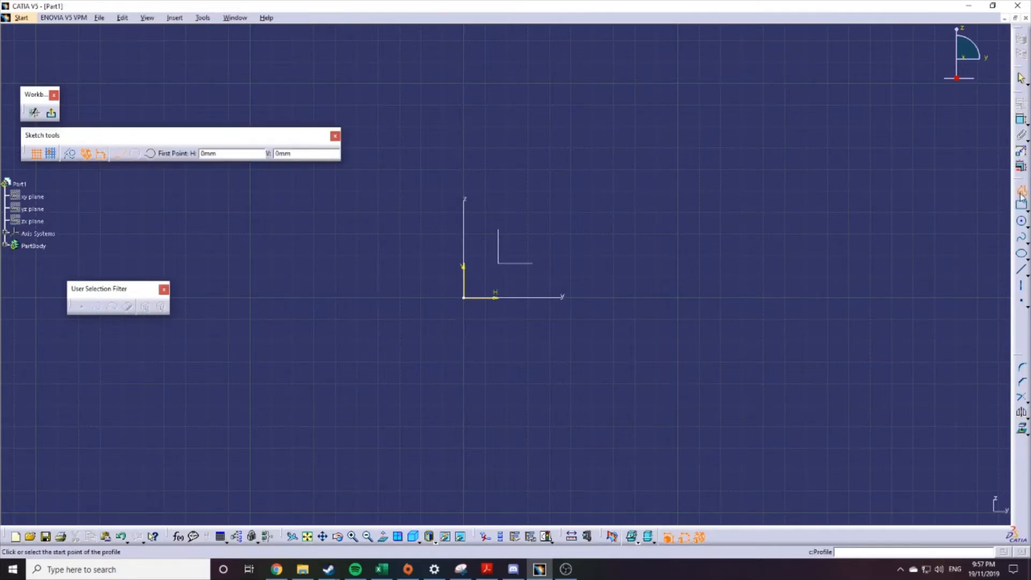
left_click(465, 298)
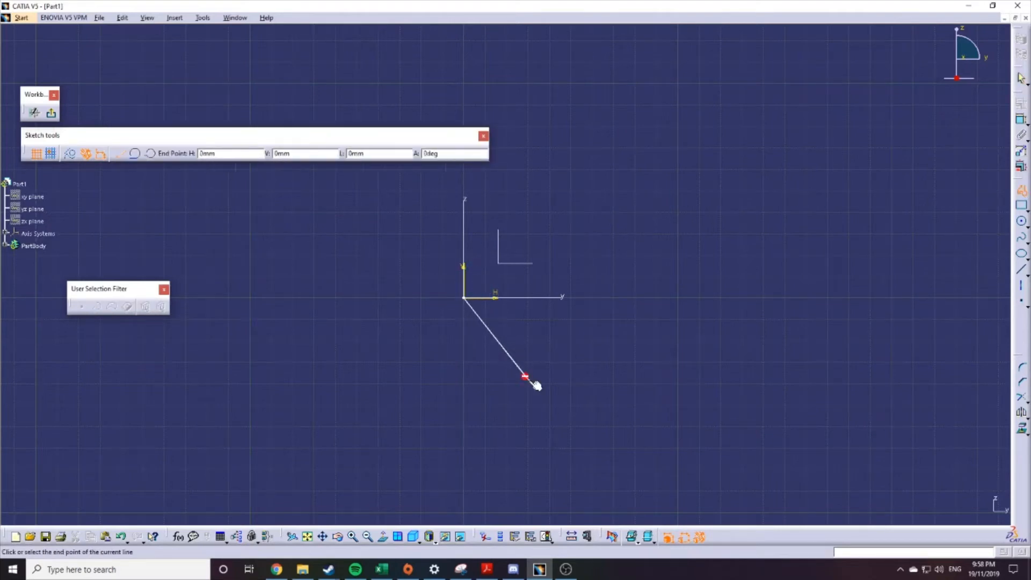
left_click(529, 379)
left_click(636, 342)
left_click(617, 288)
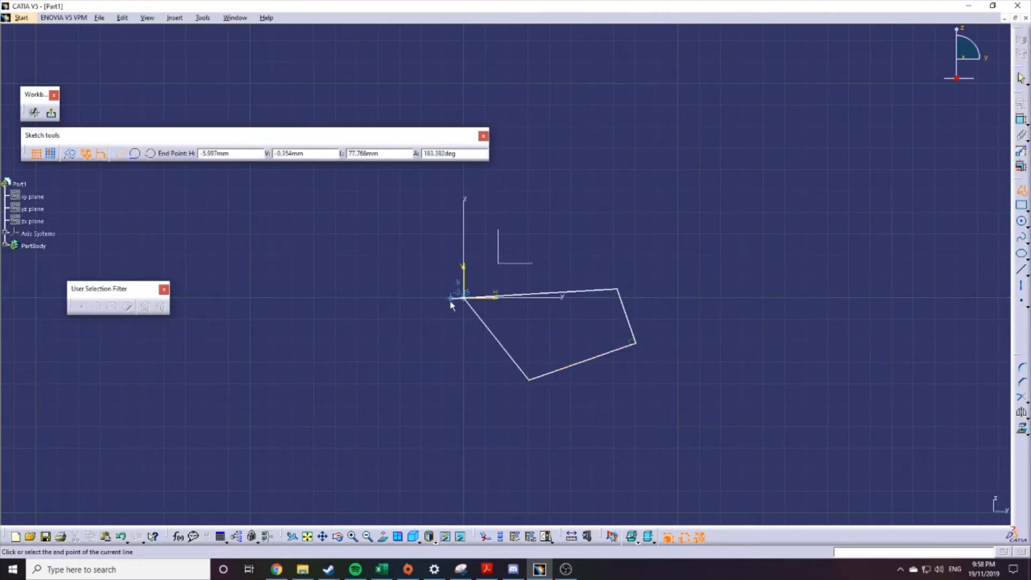
left_click(465, 298)
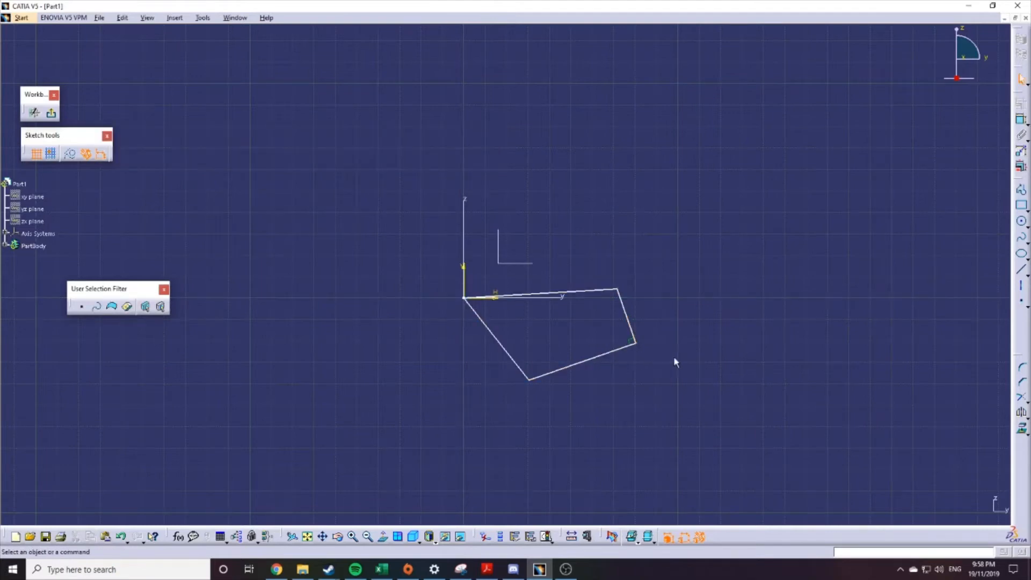
Select all the lines of the four-sided profile and delete them
left_click_drag(771, 435, 431, 260)
left_click(803, 322)
left_click_drag(772, 394, 510, 281)
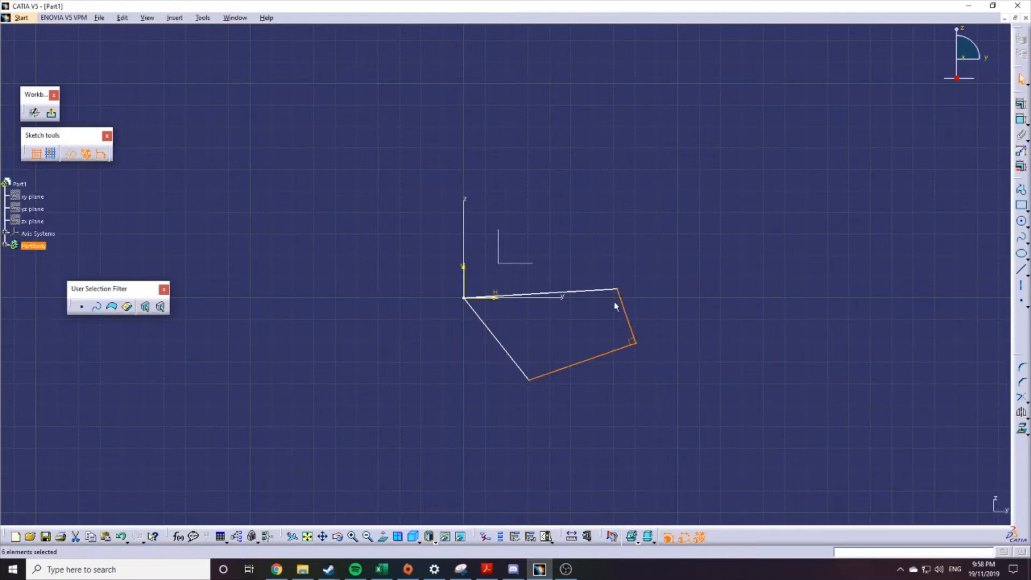
key("Delete")
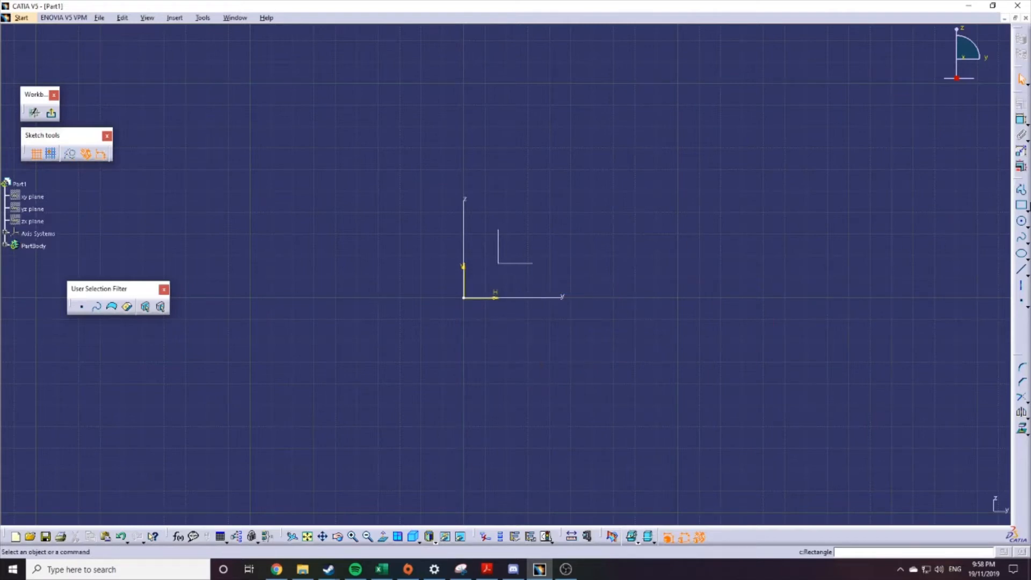
Draw a trial two-point Rectangle in the empty area beyond the y axis and delete it
left_click(1022, 204)
left_click(634, 198)
left_click(789, 289)
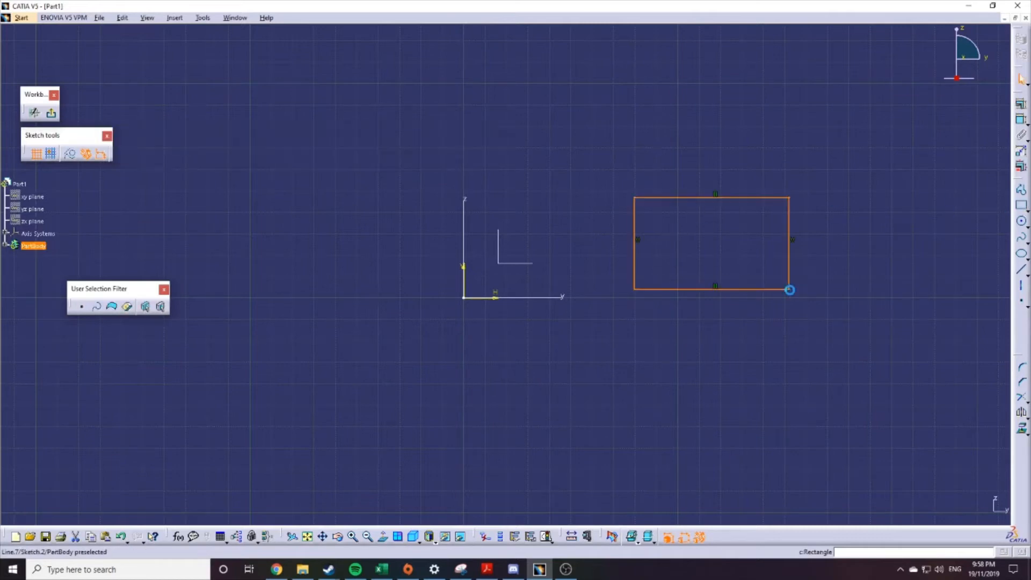
left_click_drag(892, 321, 607, 141)
key("Delete")
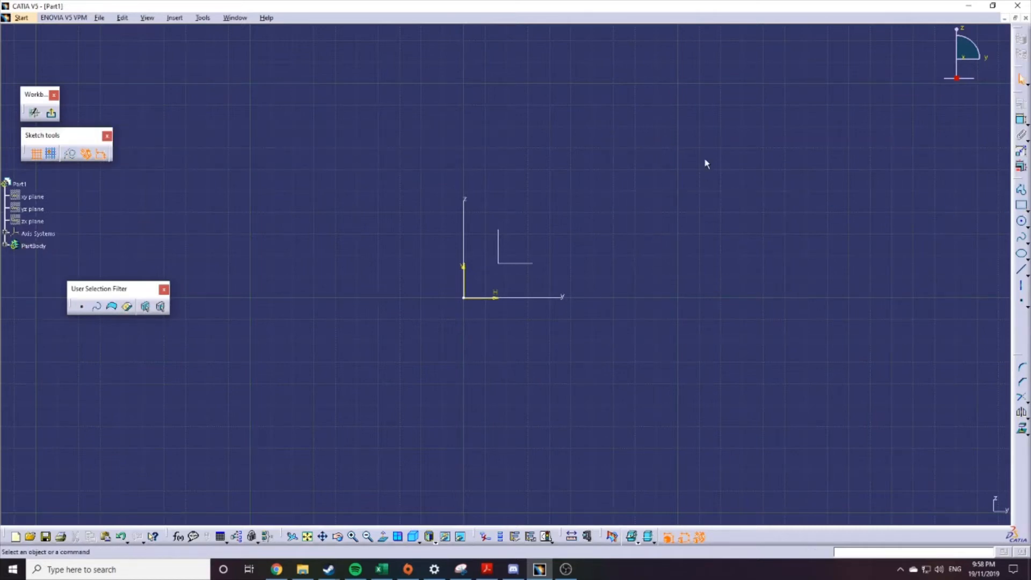
left_click(1026, 208)
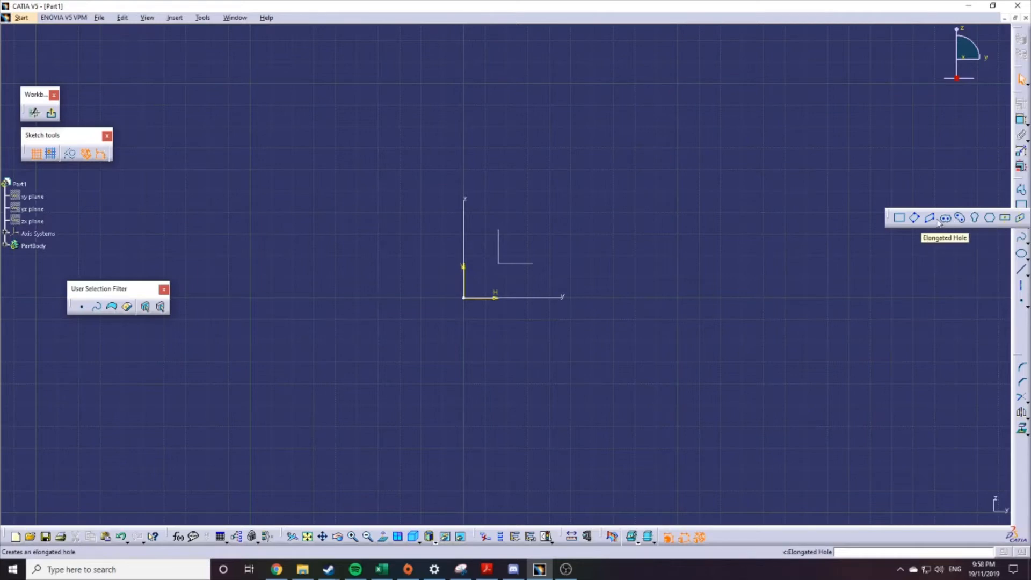
left_click(1026, 209)
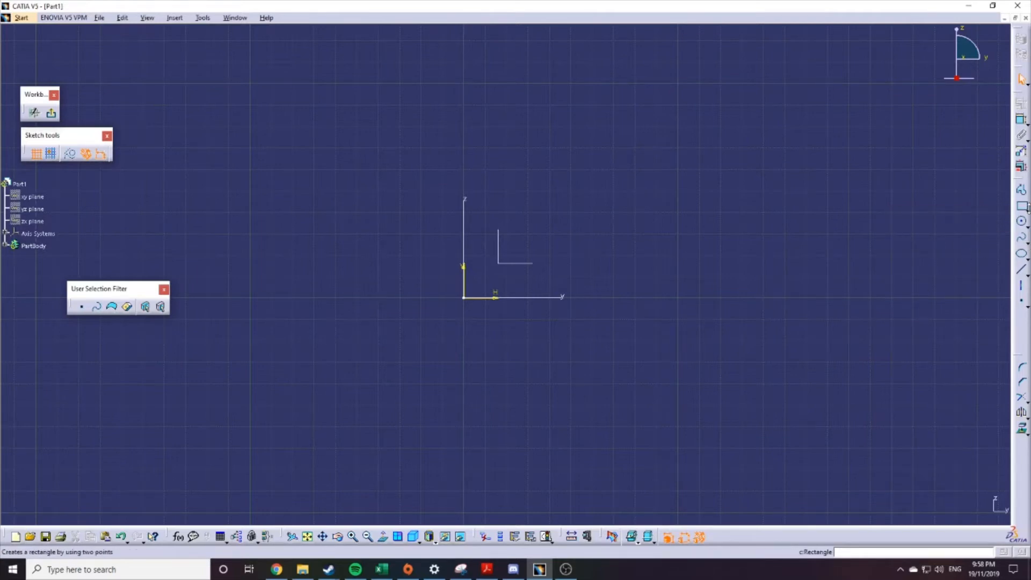
left_click(1026, 224)
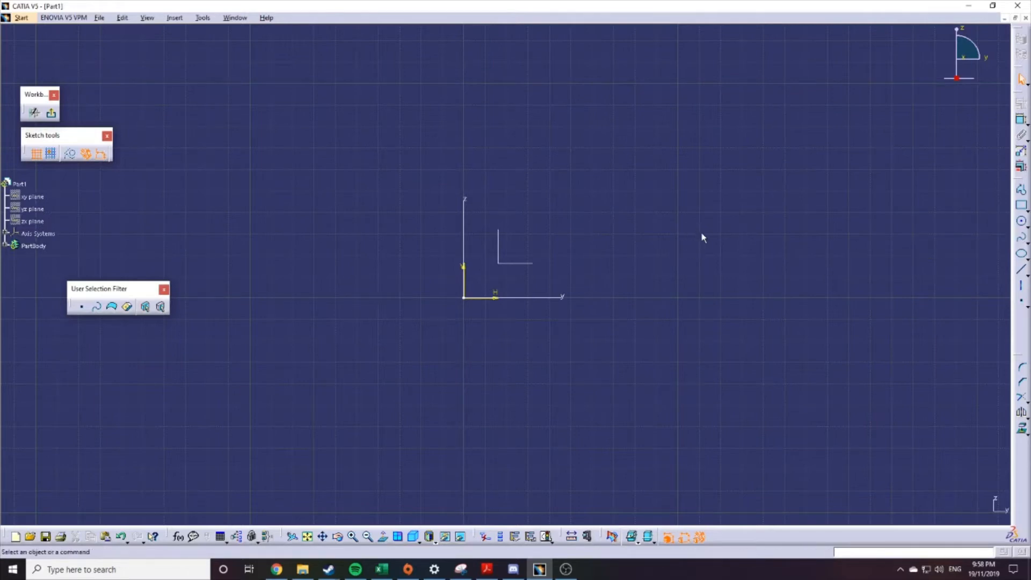
Draw a Circle of about 24 mm radius beyond the y axis, stretch it larger, and delete it
left_click(1021, 220)
left_click(622, 219)
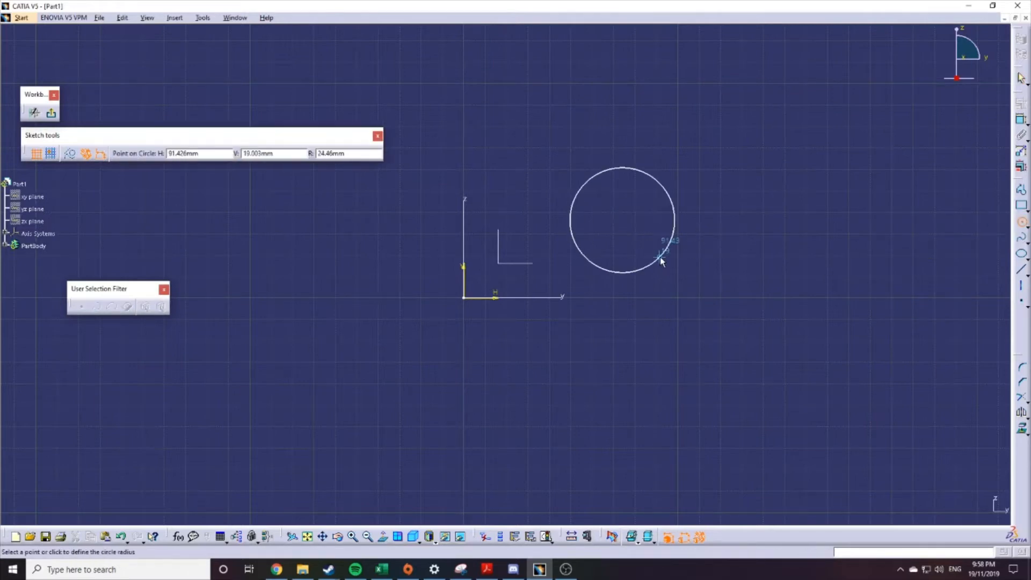
left_click(659, 257)
left_click_drag(662, 254, 709, 274)
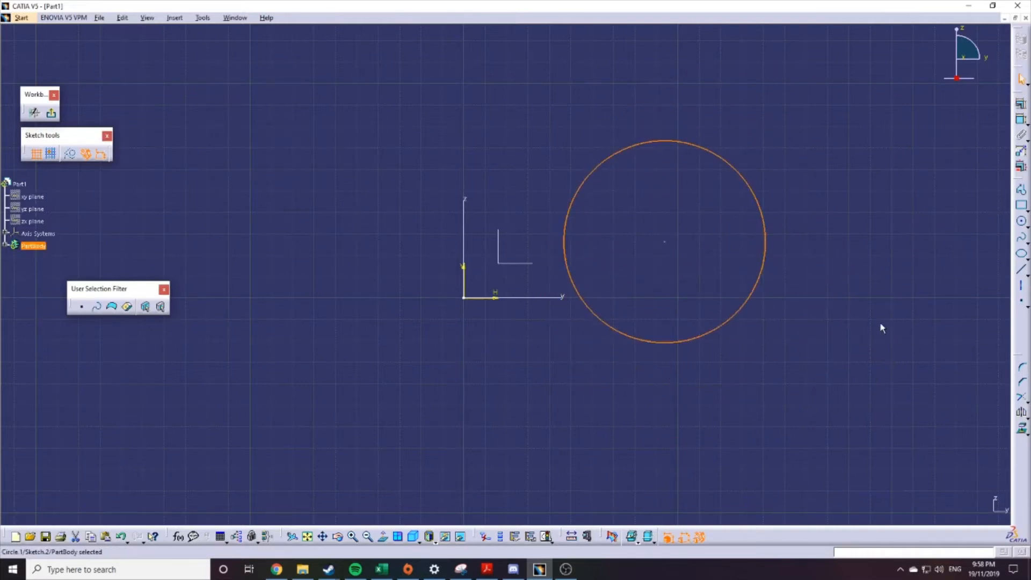
key("Delete")
Draw a Three Point Circle in the empty area beyond the y axis and delete it
left_click(1026, 225)
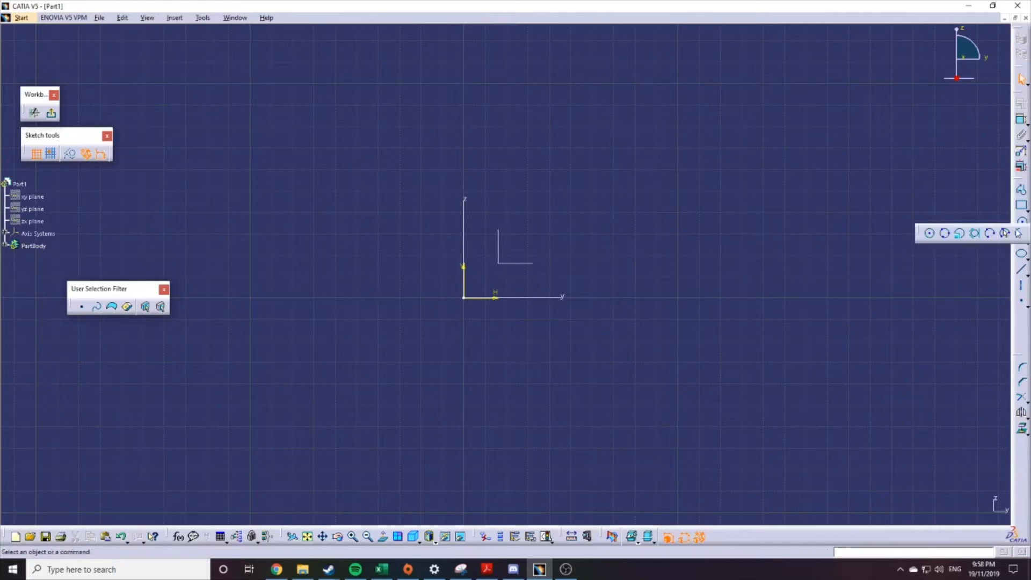
left_click(945, 235)
left_click(645, 210)
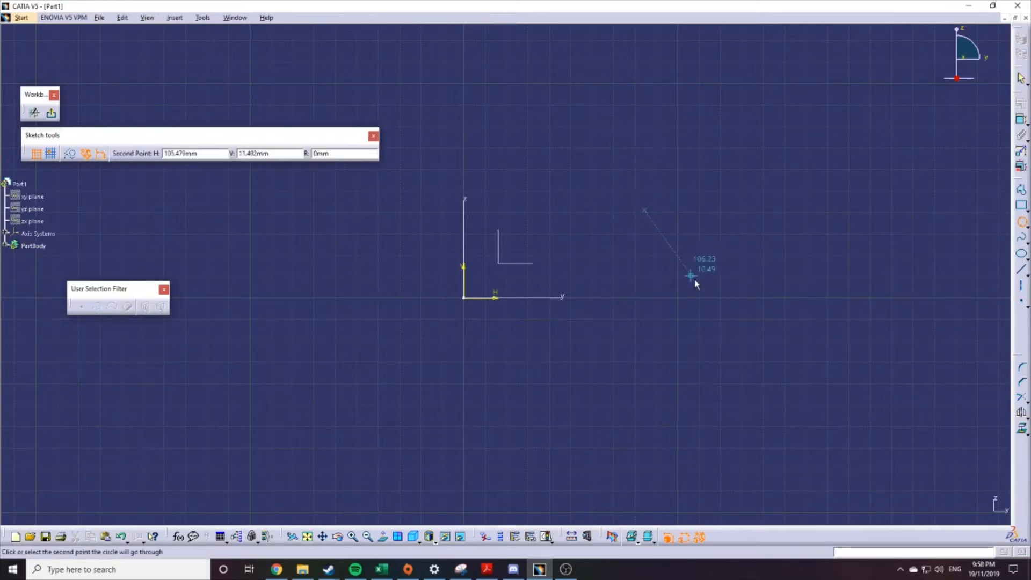
left_click(717, 310)
left_click(800, 243)
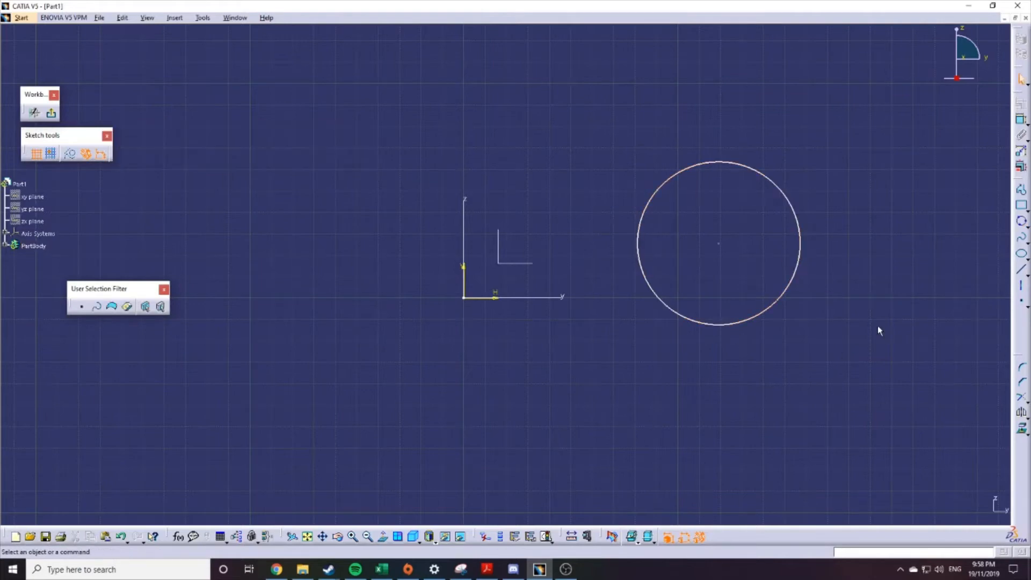
left_click(790, 299)
key("Delete")
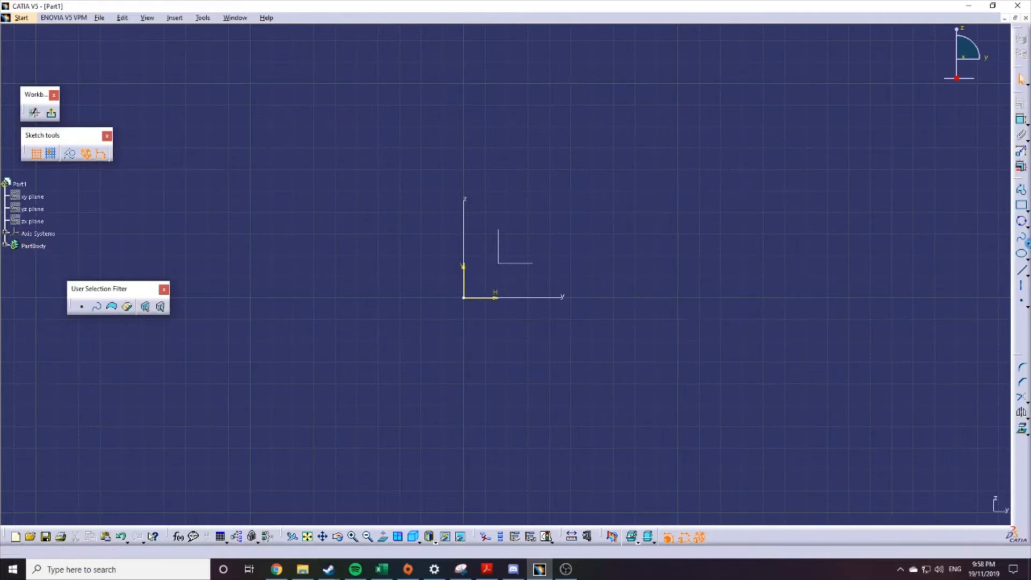
left_click(1022, 221)
left_click(1027, 227)
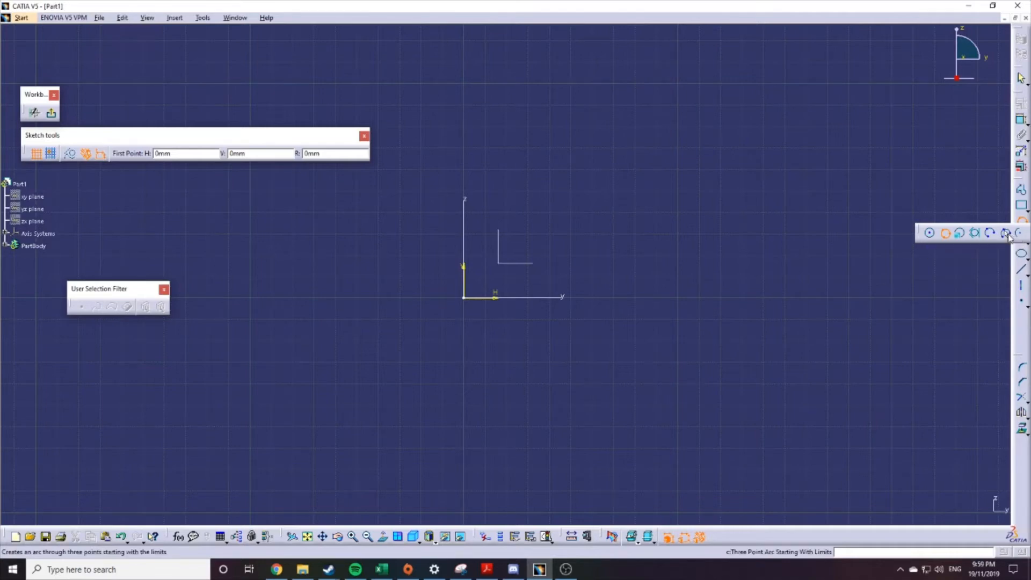
key("Escape")
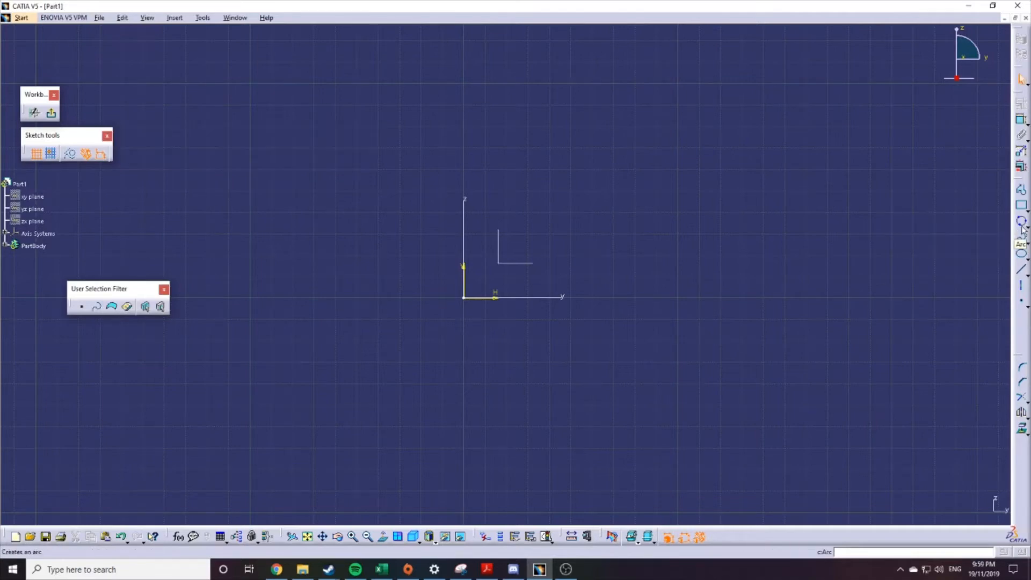
Try a Three Point Arc Starting With Limits from the z axis tip to a point on the H axis, abandoning it before the middle point
left_click(1027, 226)
left_click(1019, 232)
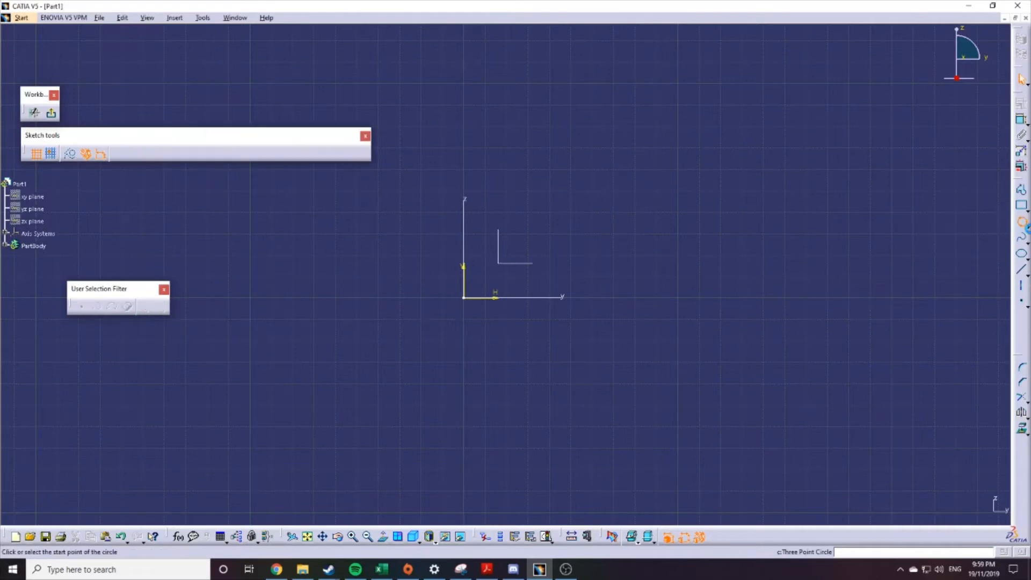
left_click(470, 199)
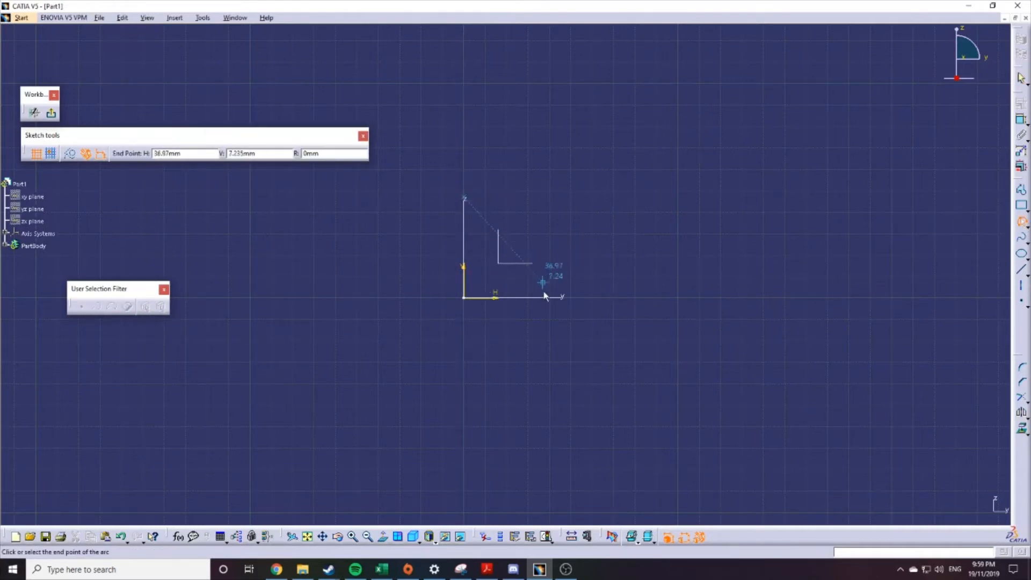
left_click(591, 299)
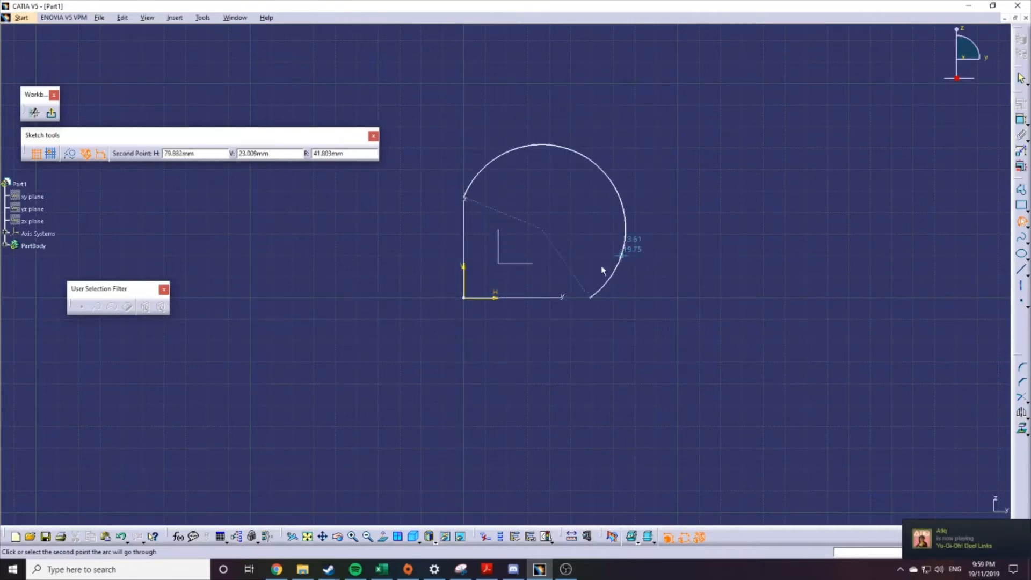
key("Escape")
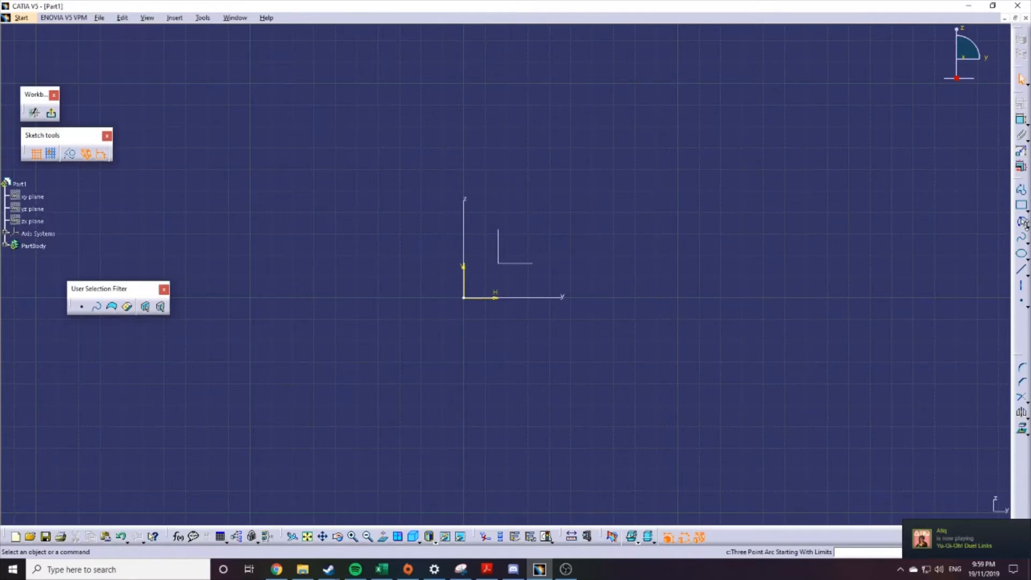
left_click(1023, 238)
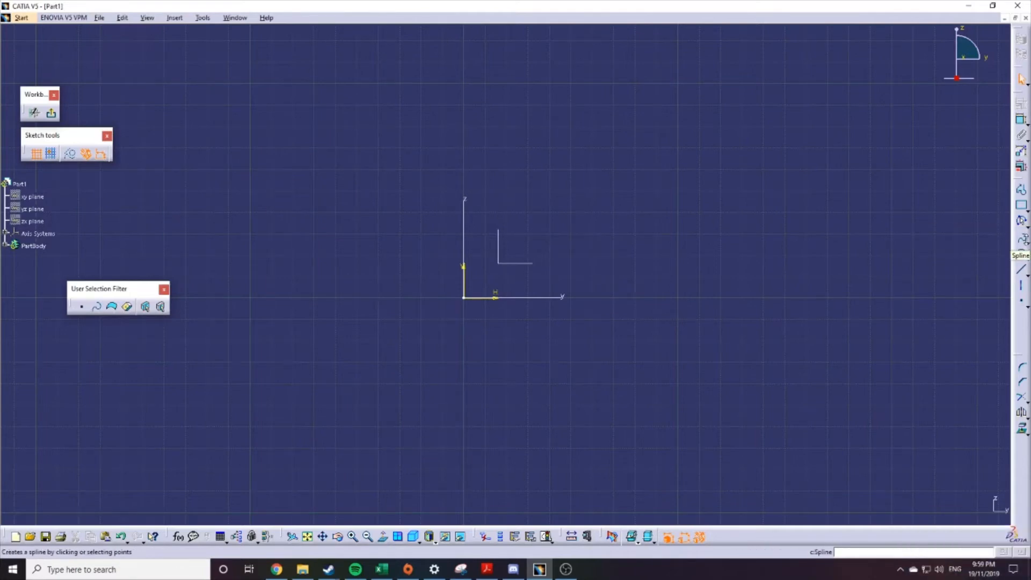
left_click(1023, 241)
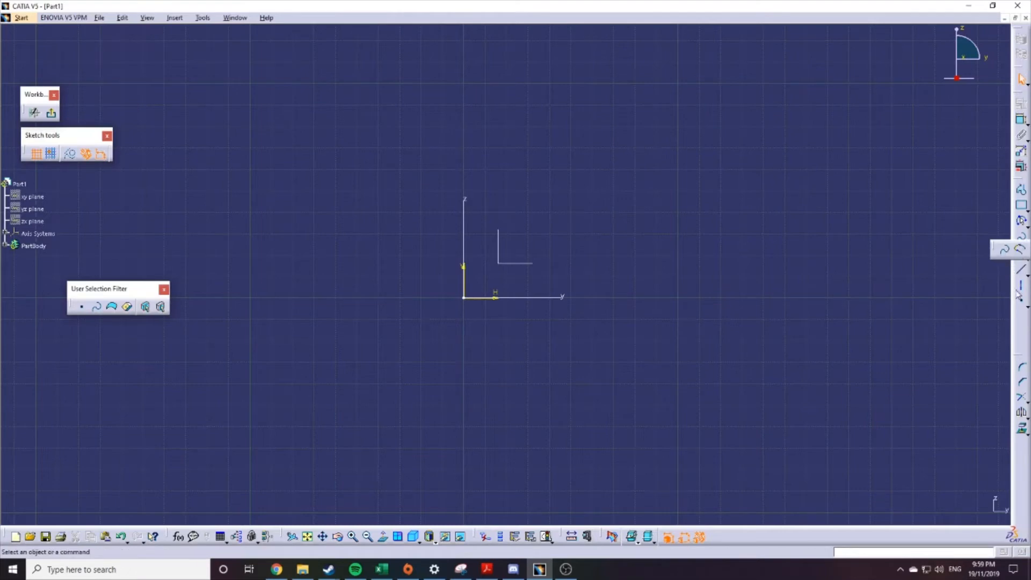
left_click(1026, 274)
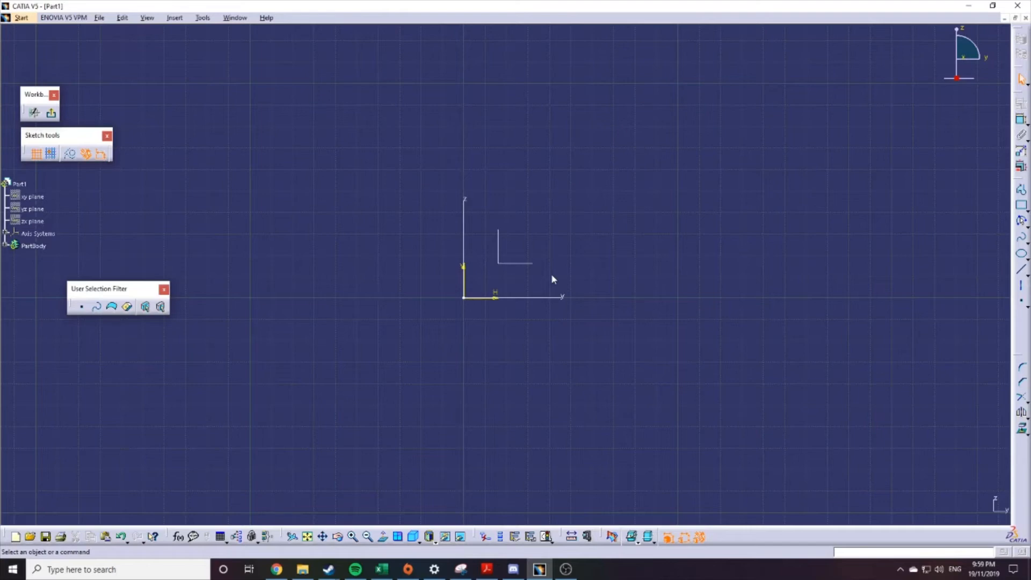
left_click(1026, 278)
left_click(1026, 278)
left_click(1027, 278)
Draw a single downward-sloping Line beyond the y axis, crossing the H axis, and delete it
left_click(1026, 277)
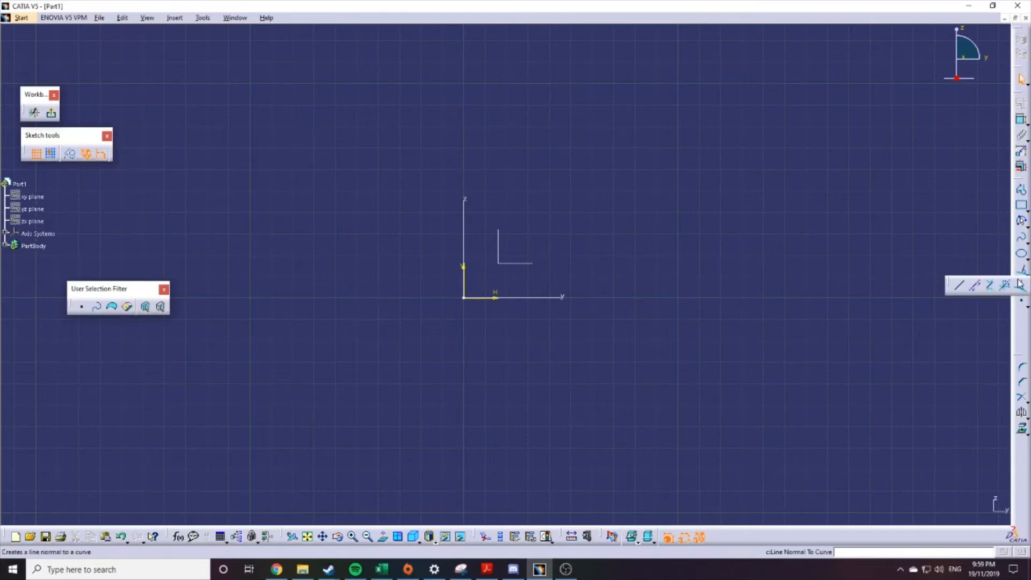
left_click(962, 287)
left_click(609, 264)
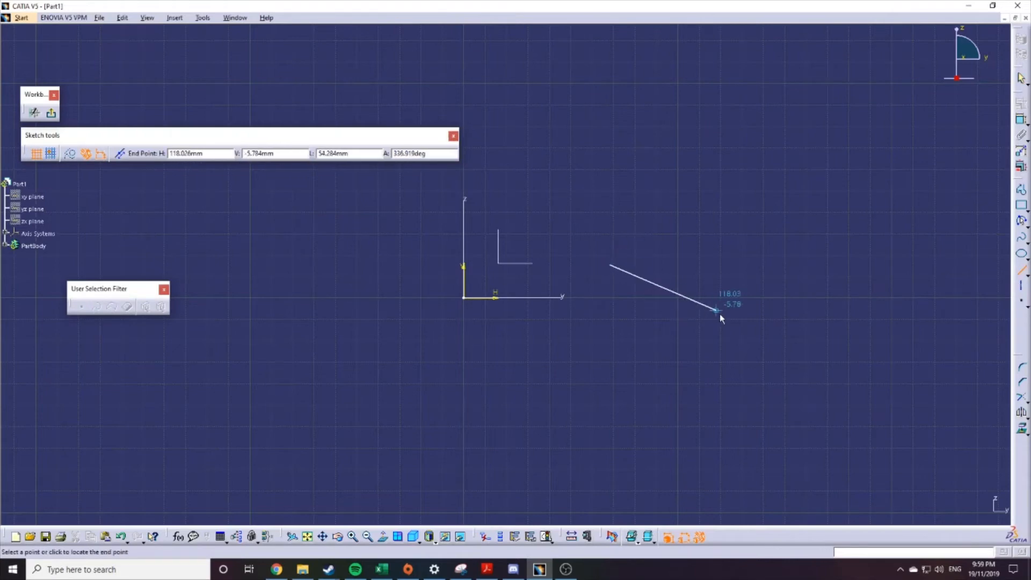
left_click(794, 387)
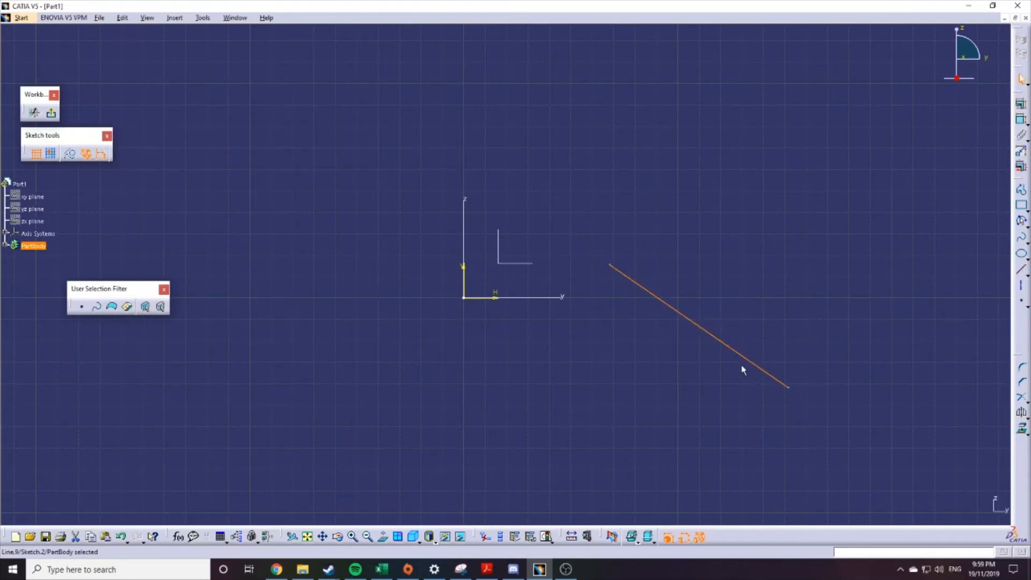
key("Delete")
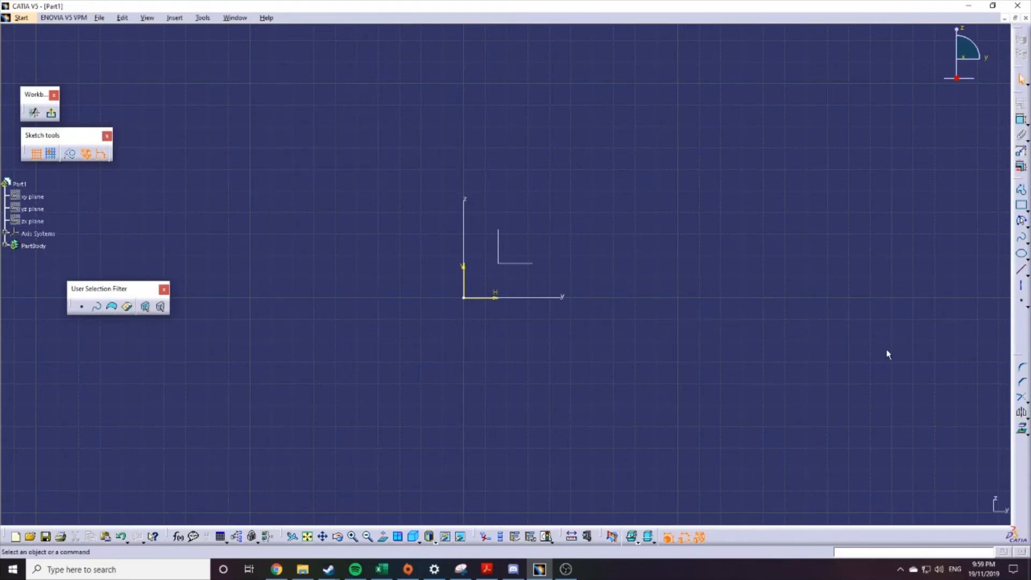
Place a single Point in the empty area above the y axis, beyond its tip, and delete it
left_click(1023, 305)
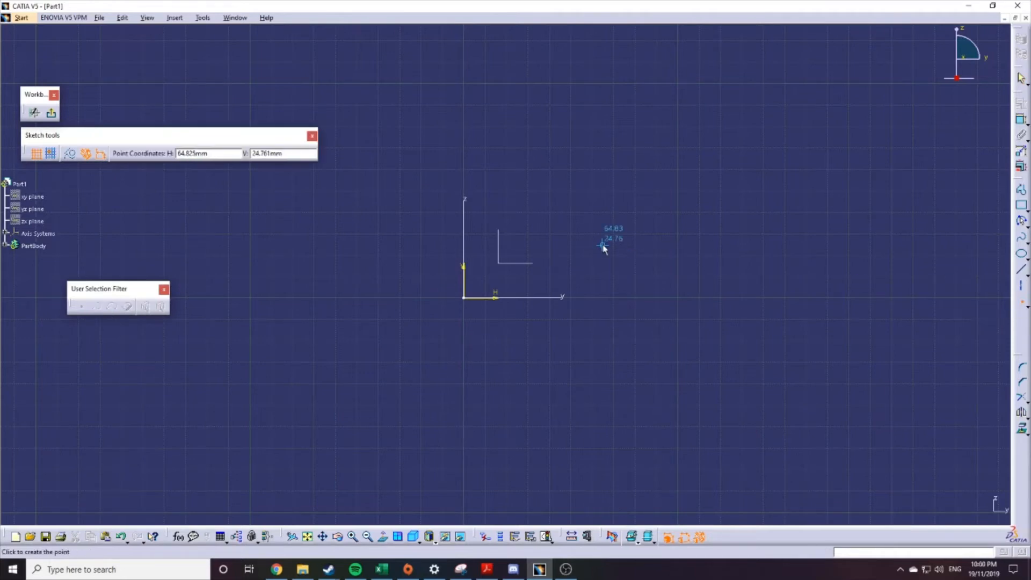
left_click(610, 225)
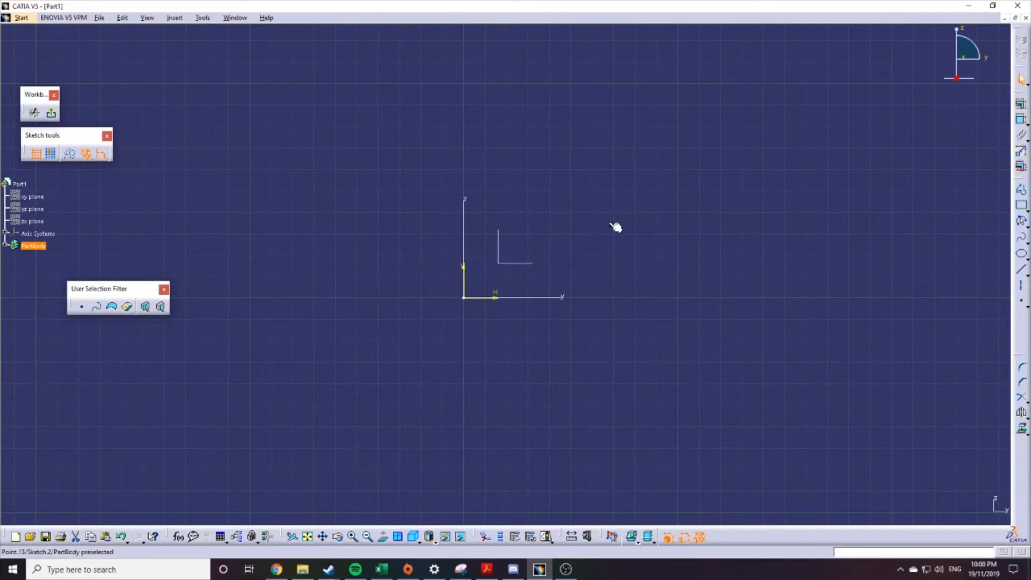
key("Delete")
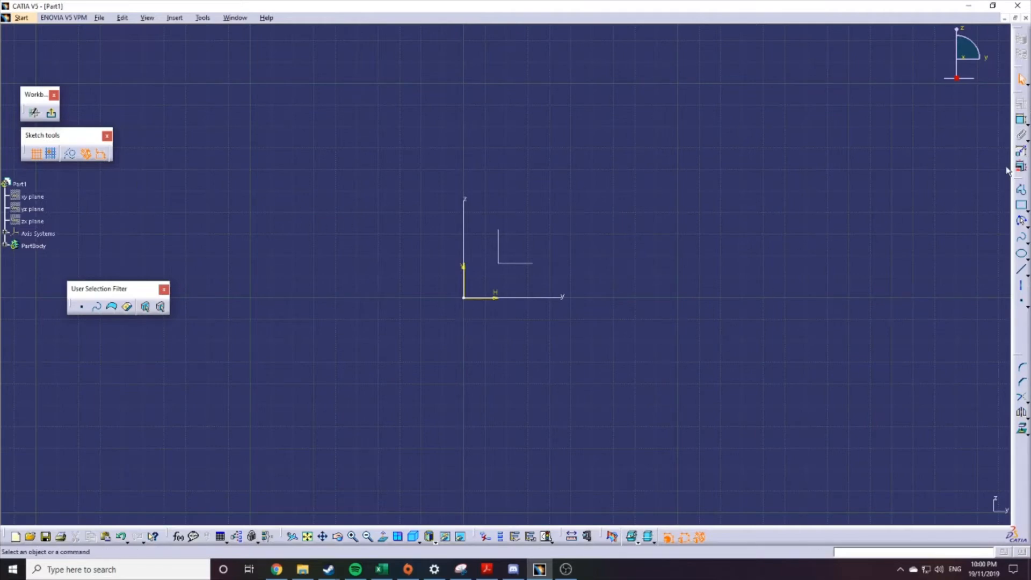
Draw an open Profile from the origin about 29.6 mm vertically downward, continuing about 205.6 mm horizontally
left_click(1021, 194)
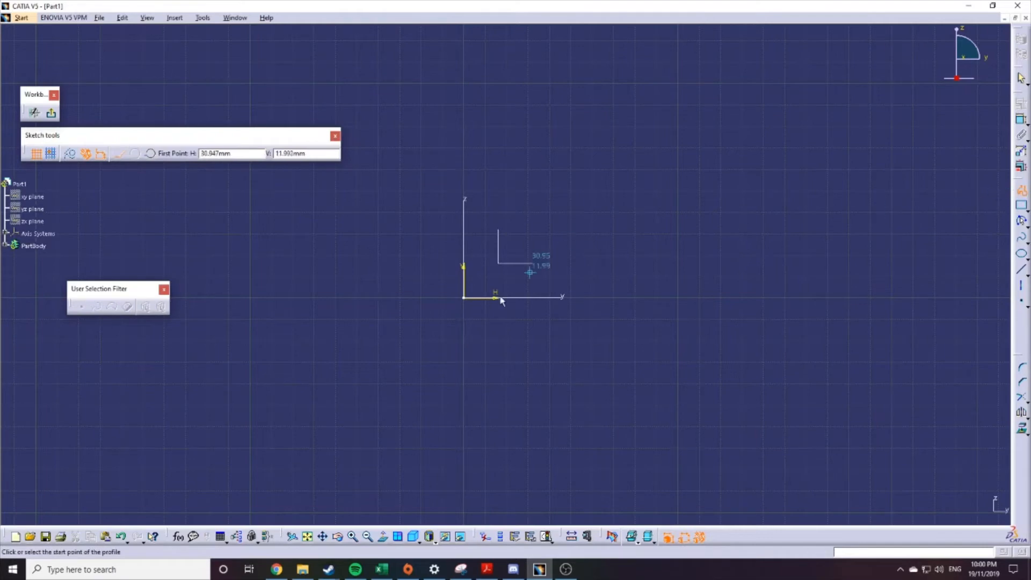
left_click(465, 299)
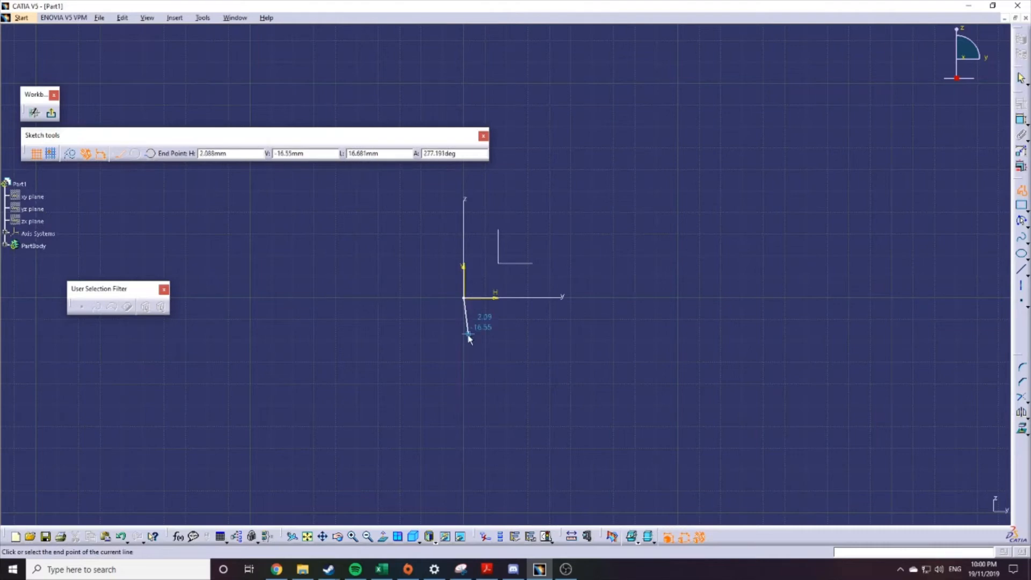
left_click(463, 362)
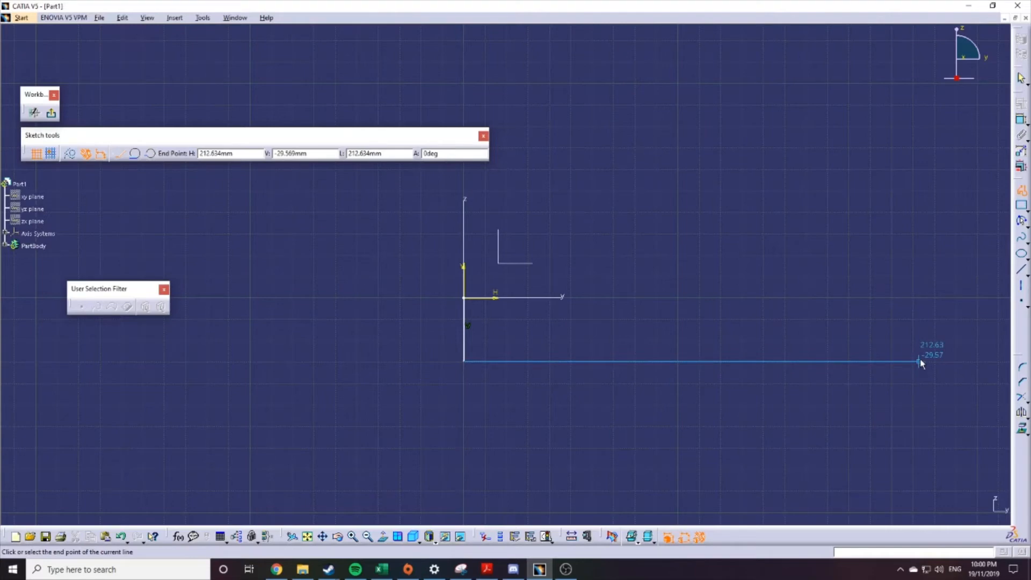
left_click(903, 361)
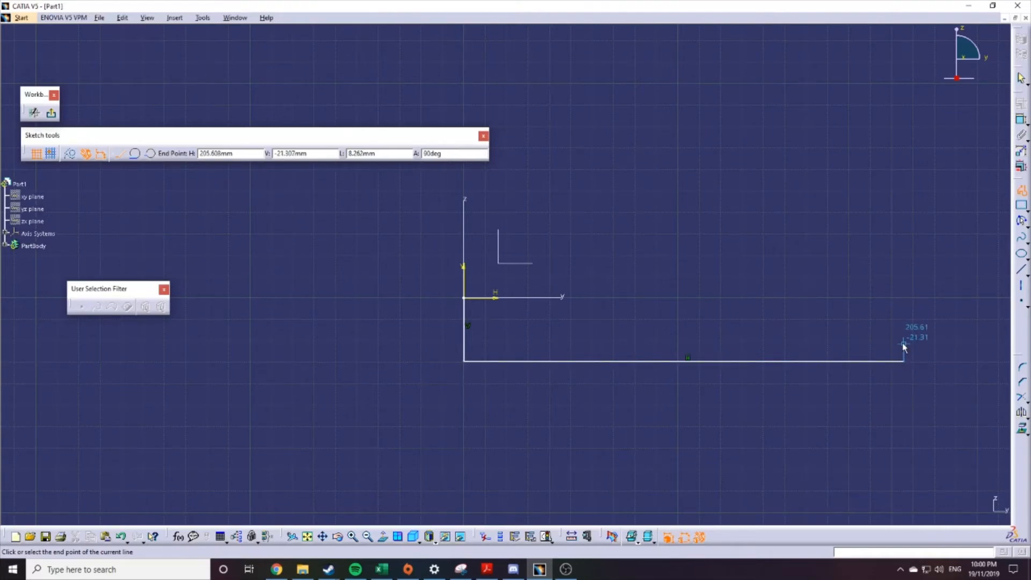
double_click(904, 349)
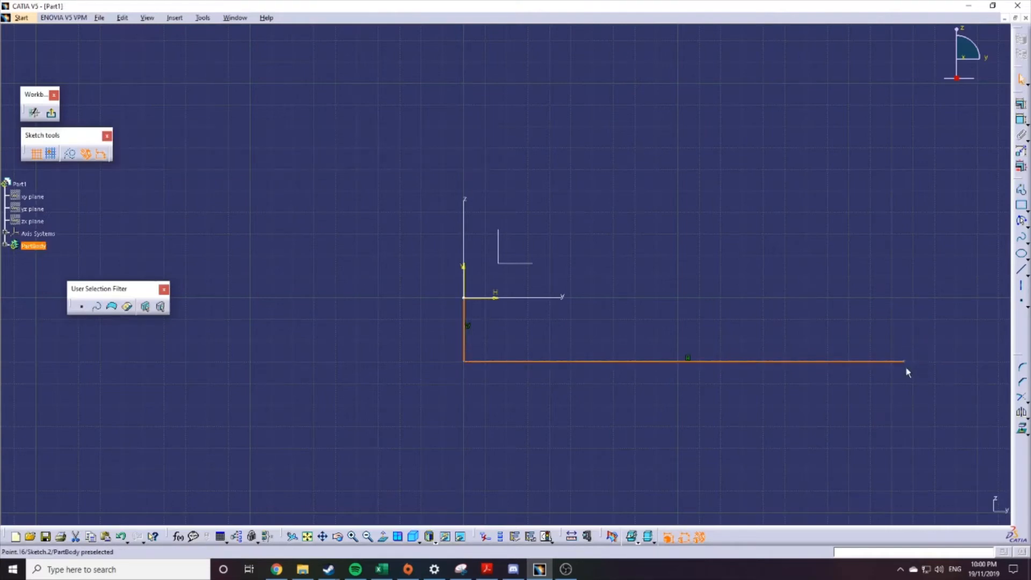
Shorten the horizontal line and try closing the shape with a Profile forming a pointed end and returning to the origin
left_click_drag(903, 360, 847, 361)
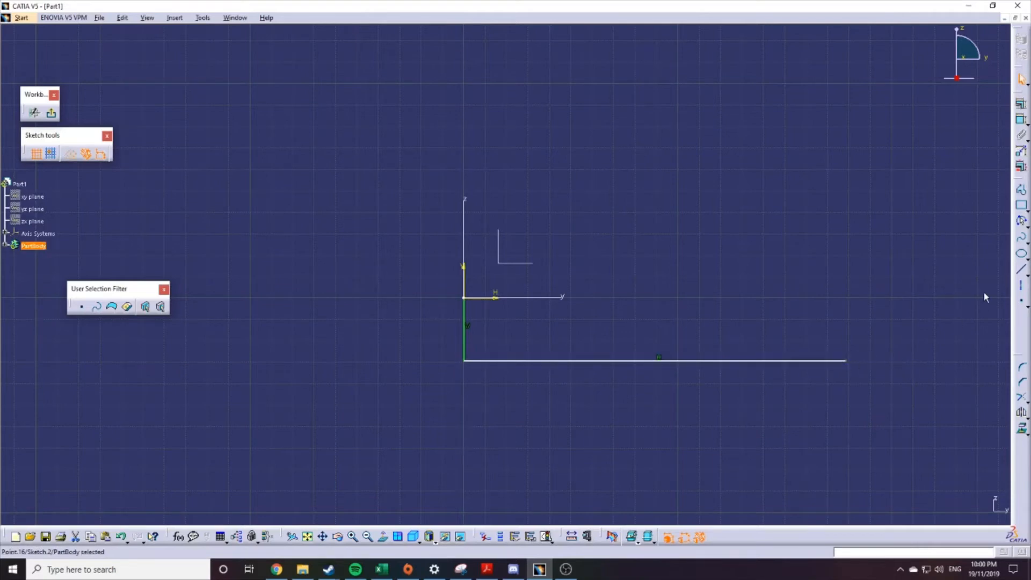
left_click(1021, 190)
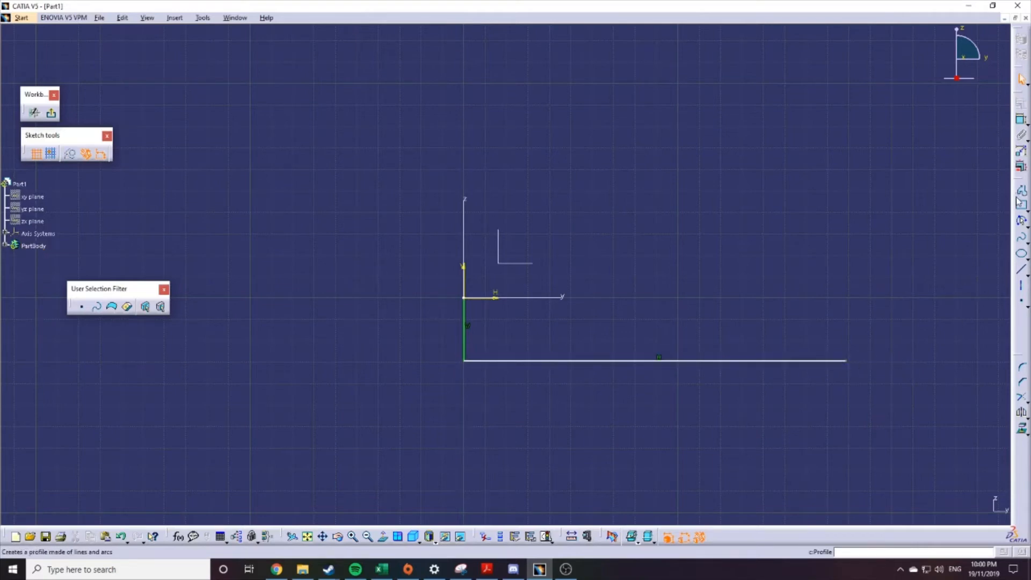
left_click(847, 360)
left_click(904, 327)
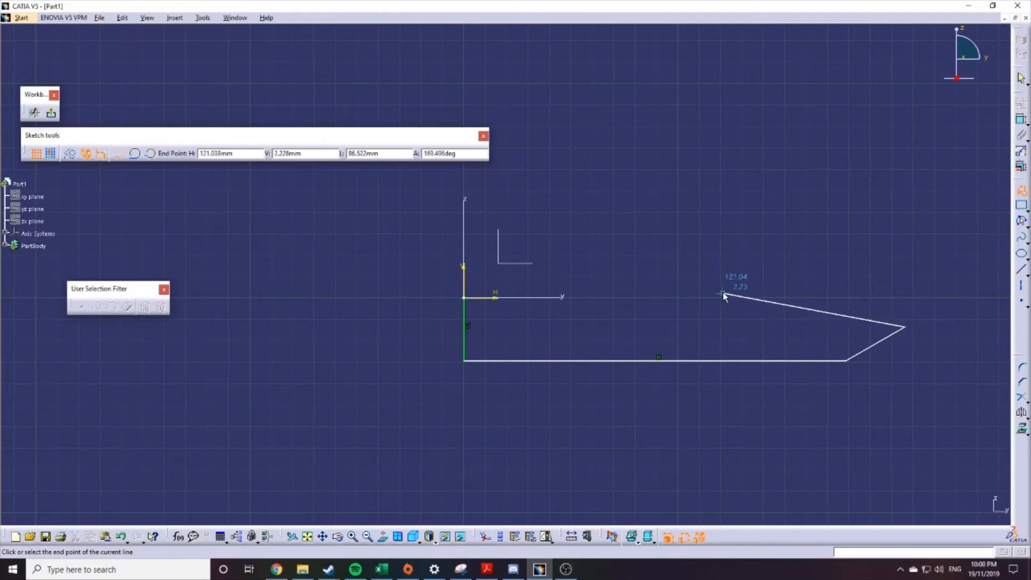
left_click(851, 301)
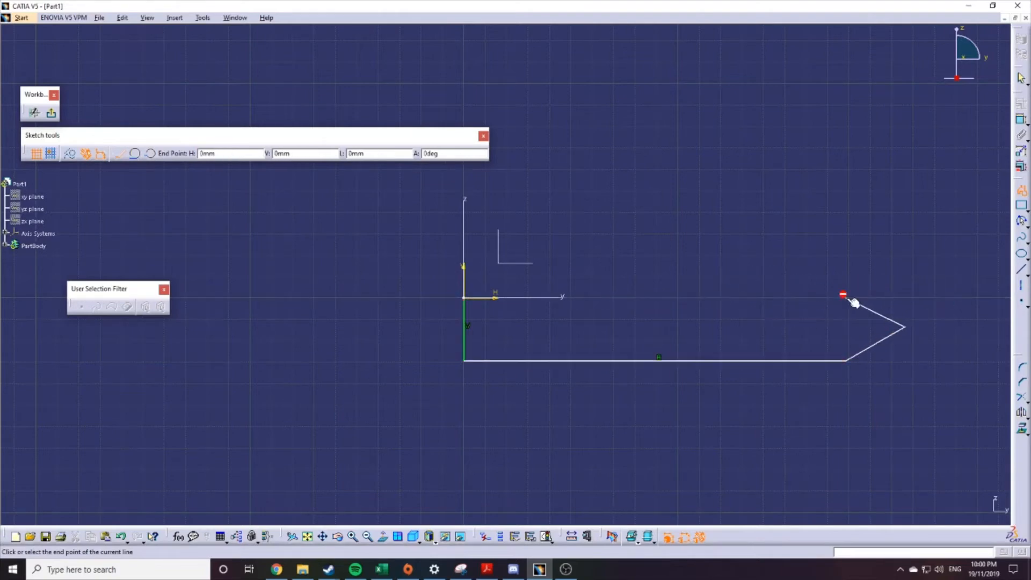
double_click(470, 301)
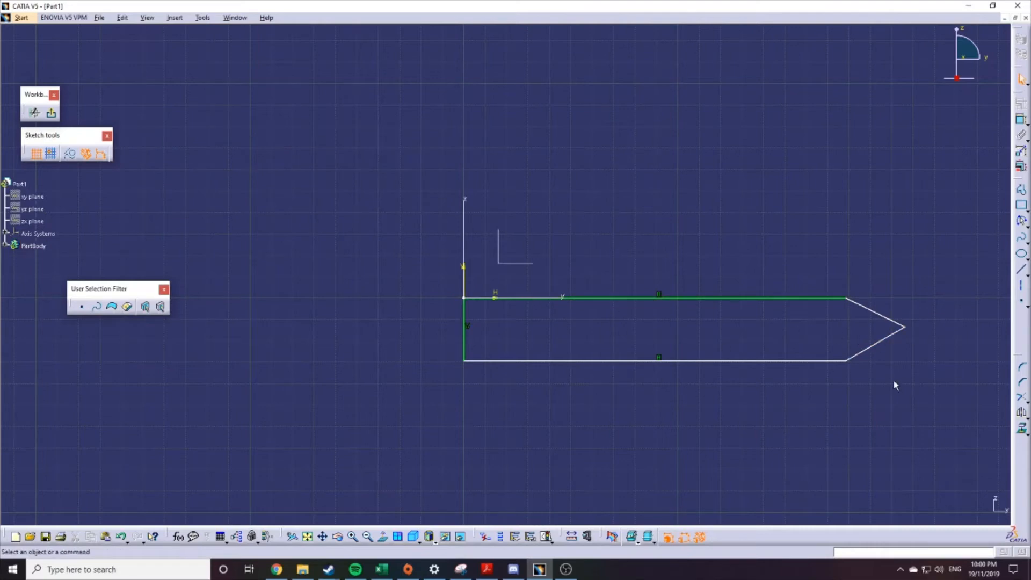
Stretch the pointed tip slightly outward, then undo the stretch, the pointed profile and the line shortening
mouse_move(905, 327)
left_mouse_down()
mouse_move(903, 370)
mouse_move(923, 321)
mouse_move(937, 340)
mouse_move(913, 355)
mouse_move(933, 412)
mouse_move(985, 326)
mouse_move(993, 344)
mouse_move(915, 329)
left_mouse_up()
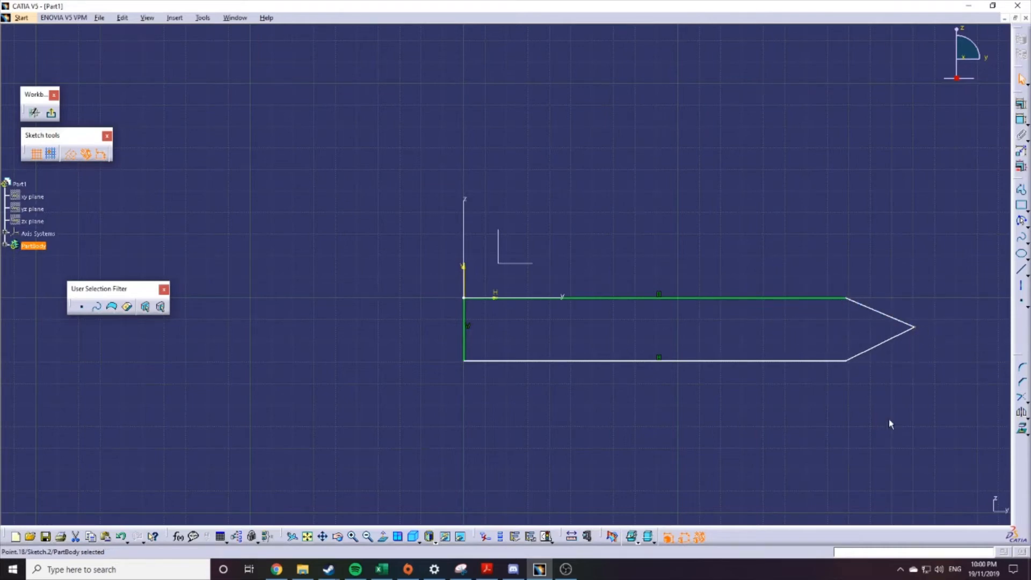
key("ctrl+z")
key("ctrl+z")
key("ctrl+z")
Draw a vertical Profile line from the free end of the lower horizontal line up to the H axis
left_click(1022, 189)
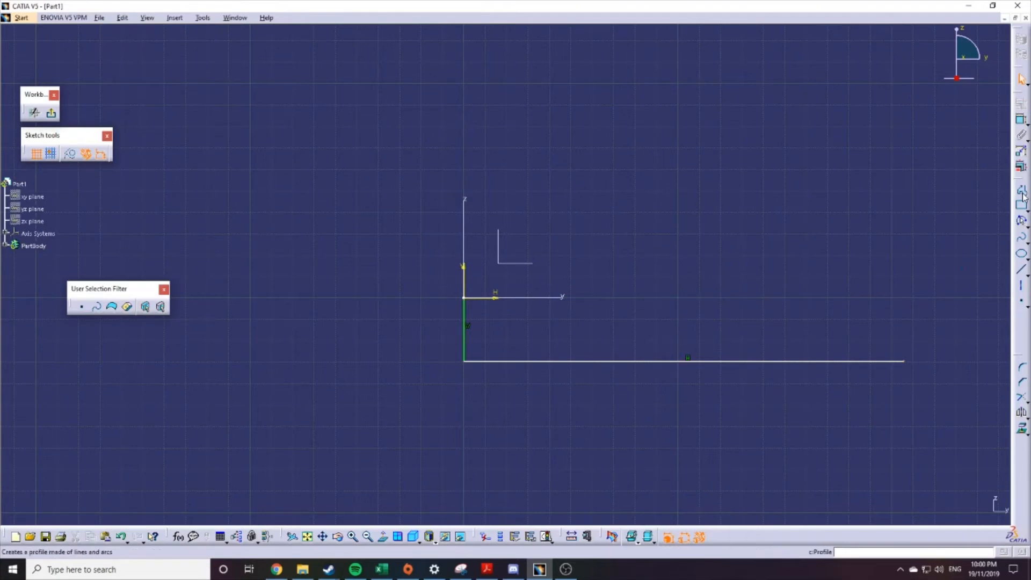
left_click(906, 361)
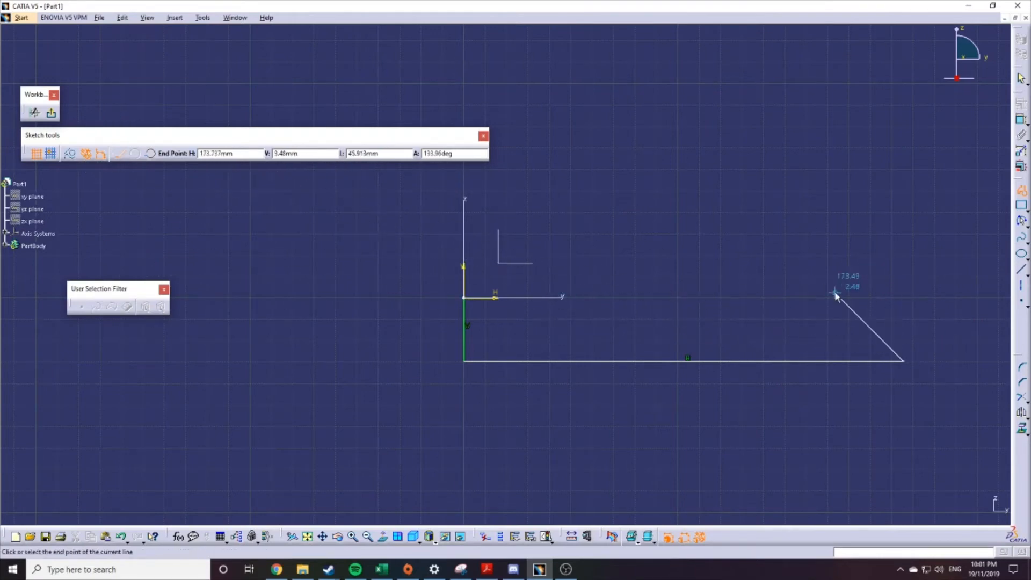
left_click(905, 300)
key("Escape")
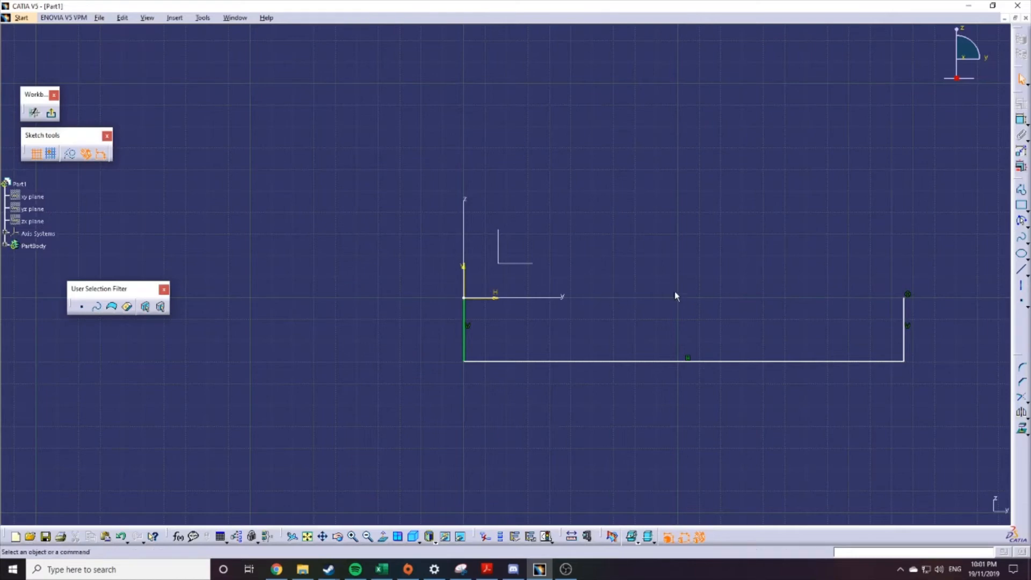
Close the rectangle with a horizontal Profile line from the origin to the upper end of the far vertical line
left_click(1021, 191)
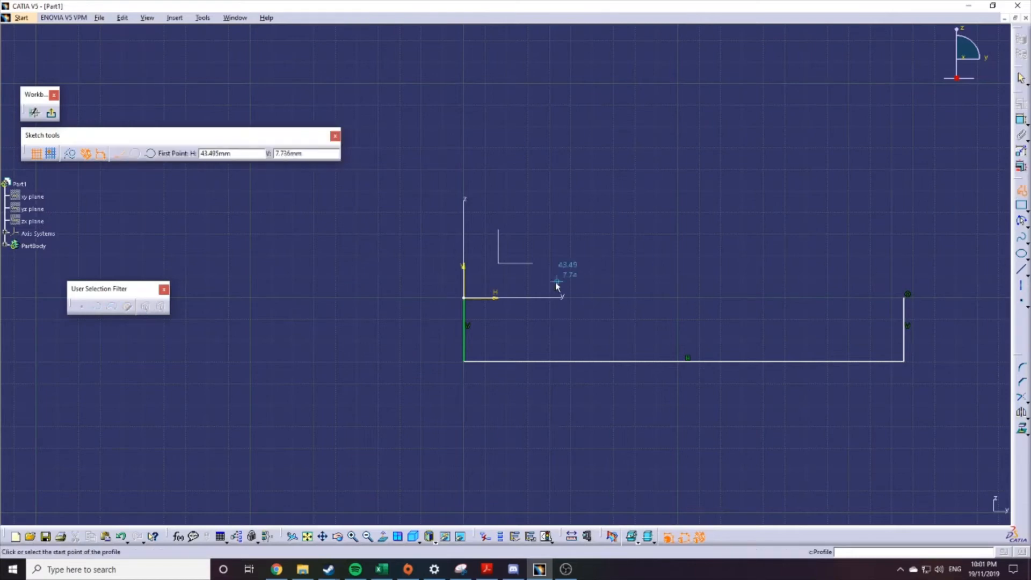
left_click(468, 298)
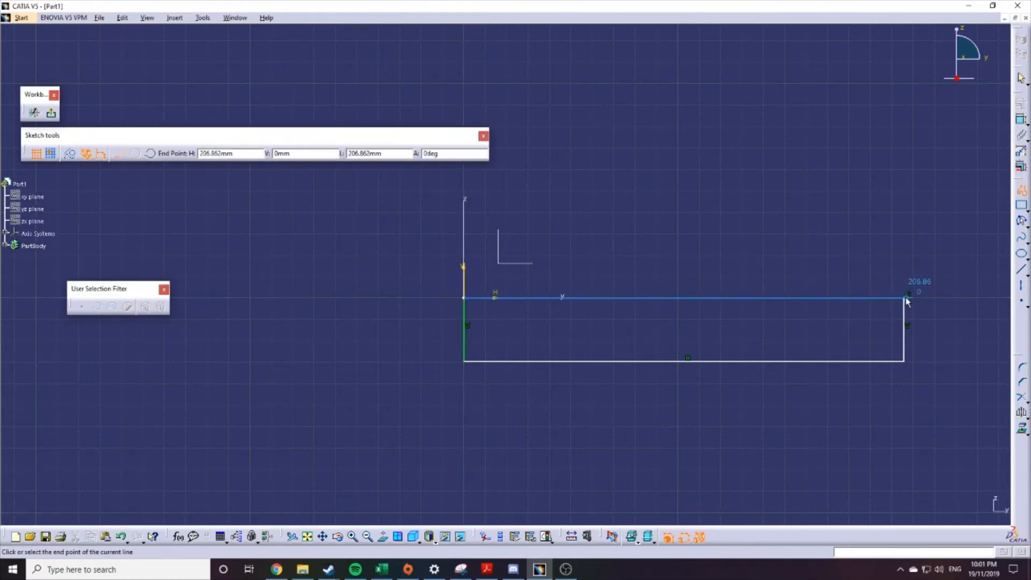
left_click(907, 298)
key("Escape")
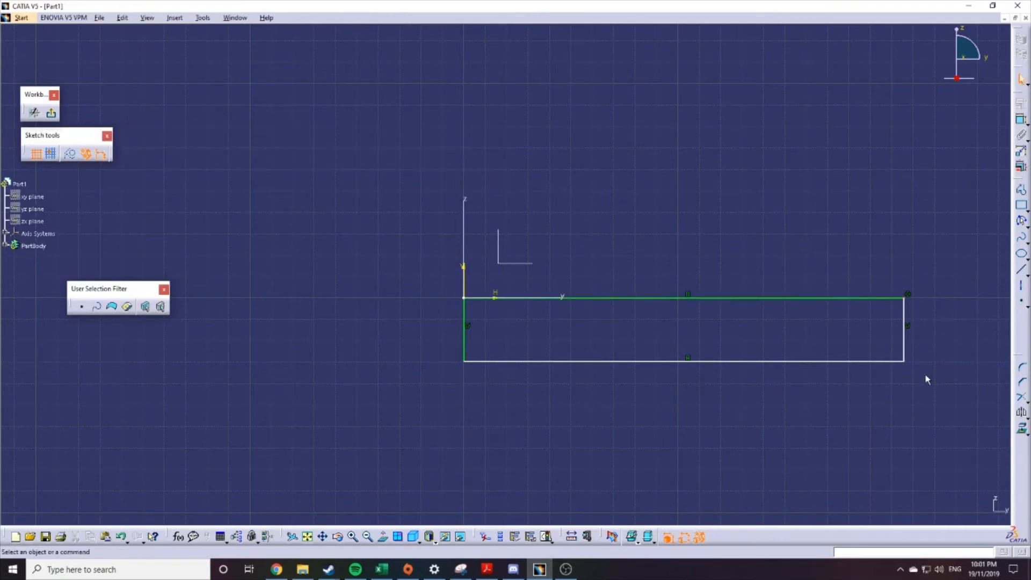
Stretch the rectangle by its horizontal and vertical edges to test how freely its length and height can change
mouse_move(610, 299)
left_mouse_down()
mouse_move(689, 300)
mouse_move(591, 304)
left_mouse_up()
mouse_move(550, 360)
left_mouse_down()
mouse_move(550, 349)
mouse_move(560, 366)
left_mouse_up()
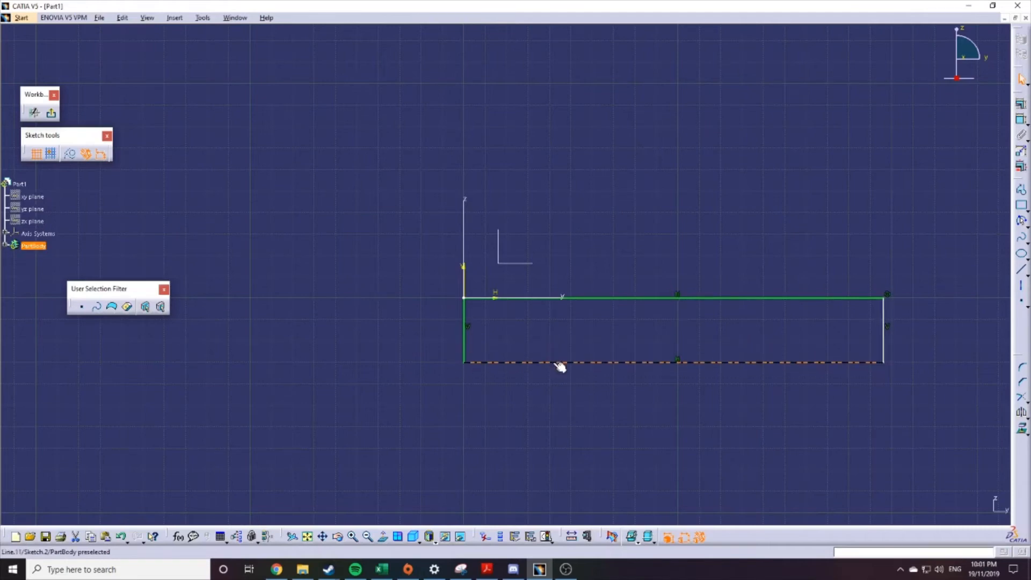
left_click_drag(615, 300, 583, 300)
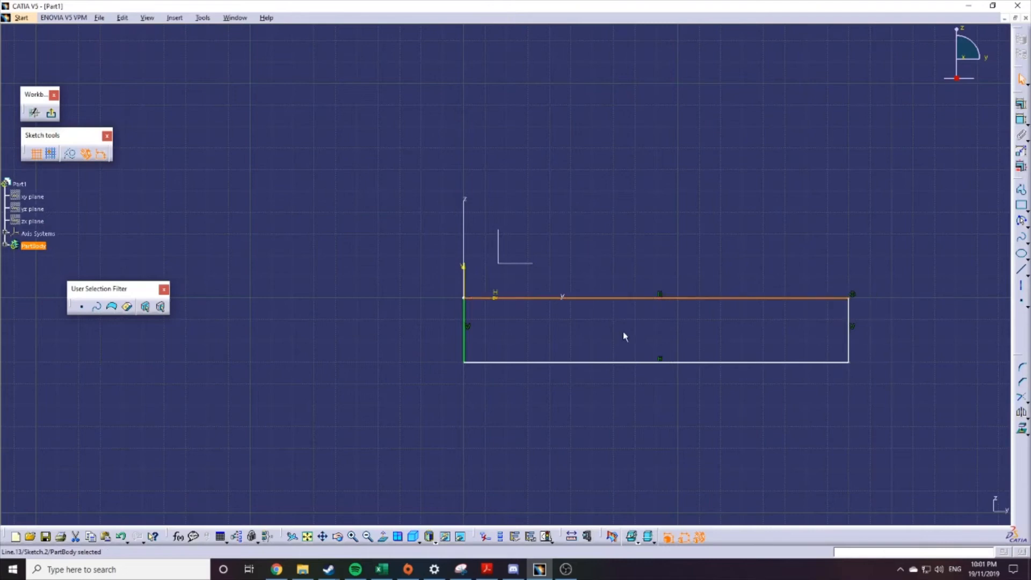
left_click_drag(636, 318, 619, 298)
left_click_drag(464, 309, 486, 337)
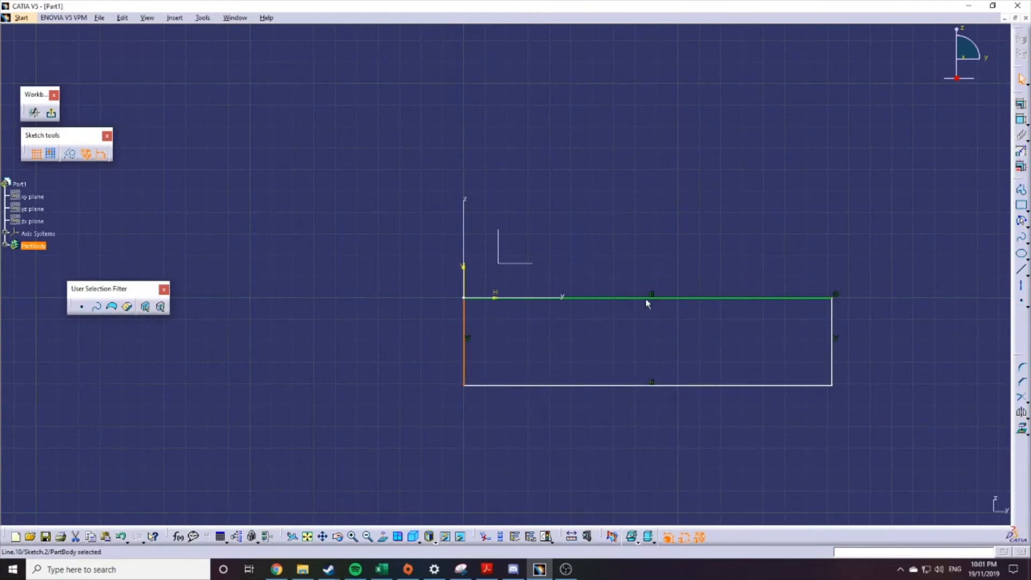
mouse_move(643, 299)
left_mouse_down()
mouse_move(682, 302)
mouse_move(614, 285)
mouse_move(589, 299)
mouse_move(734, 301)
mouse_move(552, 315)
mouse_move(807, 315)
mouse_move(722, 324)
mouse_move(629, 303)
mouse_move(704, 313)
mouse_move(510, 315)
mouse_move(728, 354)
mouse_move(710, 419)
mouse_move(716, 412)
mouse_move(553, 407)
mouse_move(776, 405)
mouse_move(805, 444)
mouse_move(614, 434)
mouse_move(838, 384)
mouse_move(649, 419)
mouse_move(679, 379)
mouse_move(647, 362)
mouse_move(746, 483)
mouse_move(697, 384)
mouse_move(727, 361)
mouse_move(861, 401)
mouse_move(870, 363)
left_mouse_up()
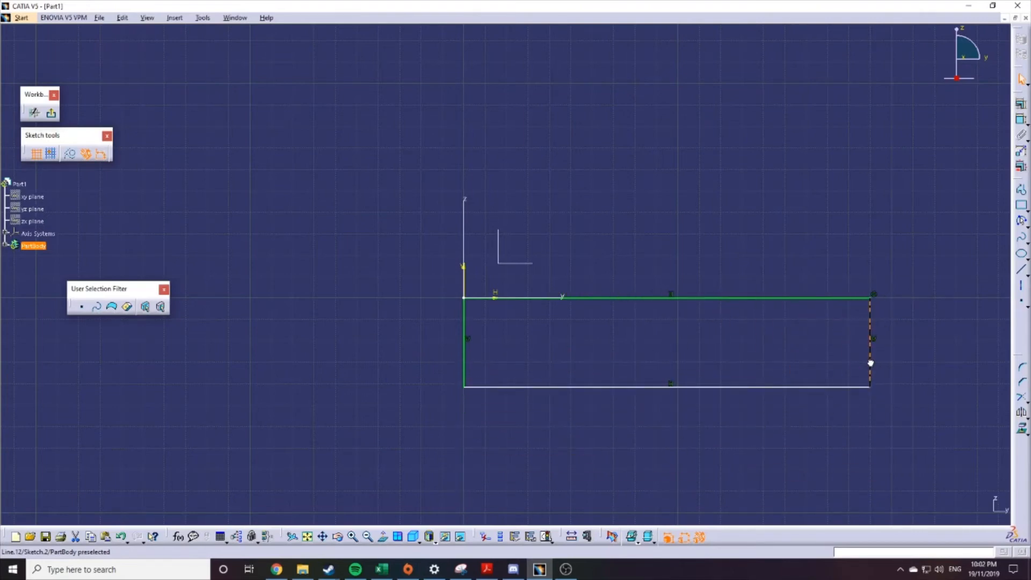
left_click(821, 458)
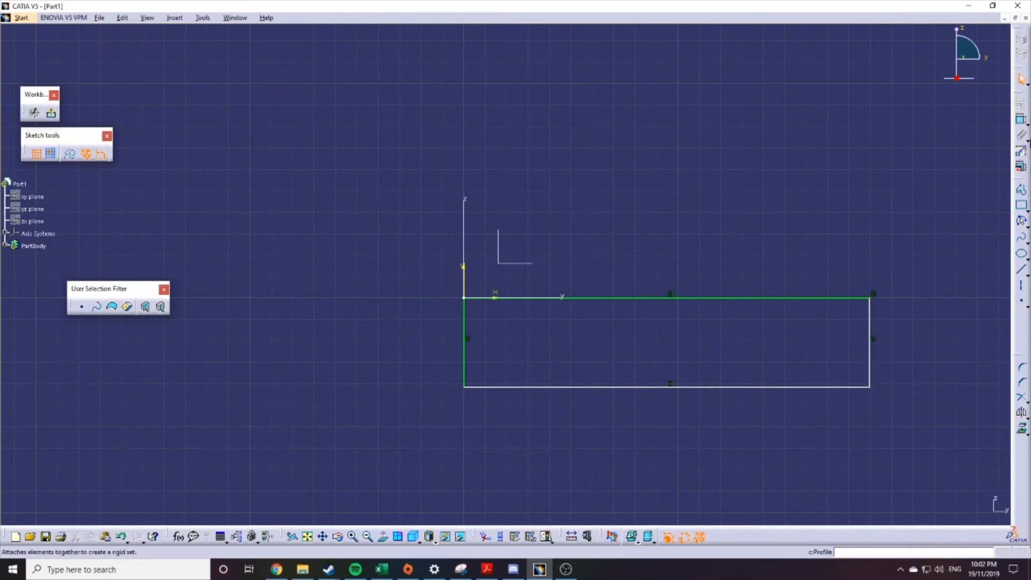
Constrain the distance between the rectangle's lower edge and the horizontal axis to 25 mm
left_click(1019, 121)
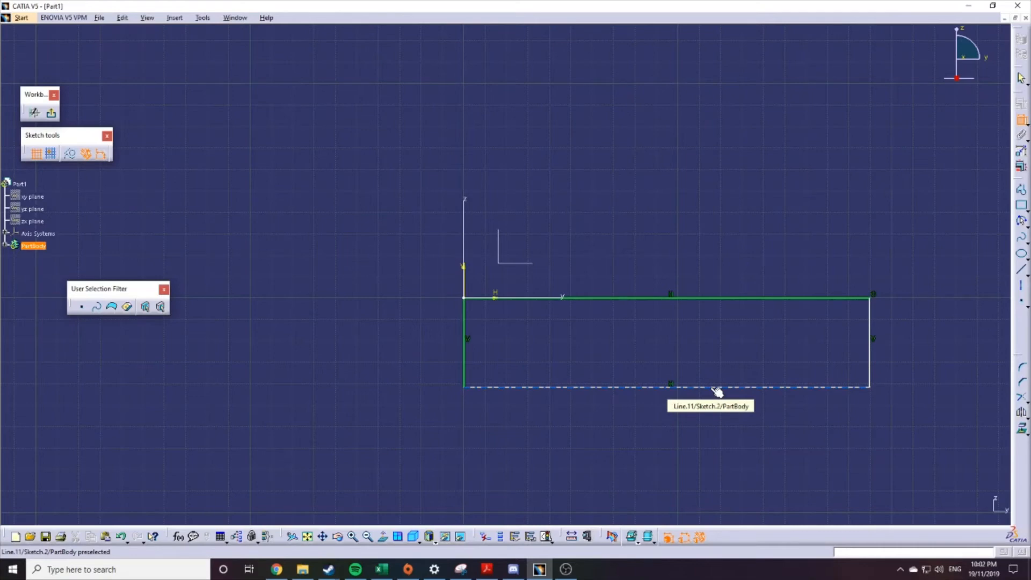
left_click(715, 387)
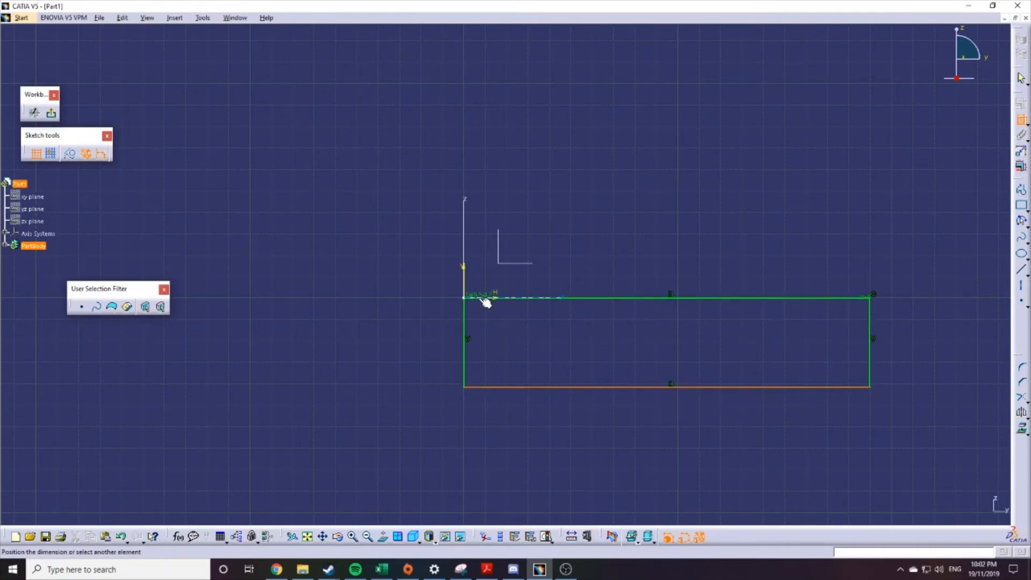
left_click(486, 298)
left_click(404, 379)
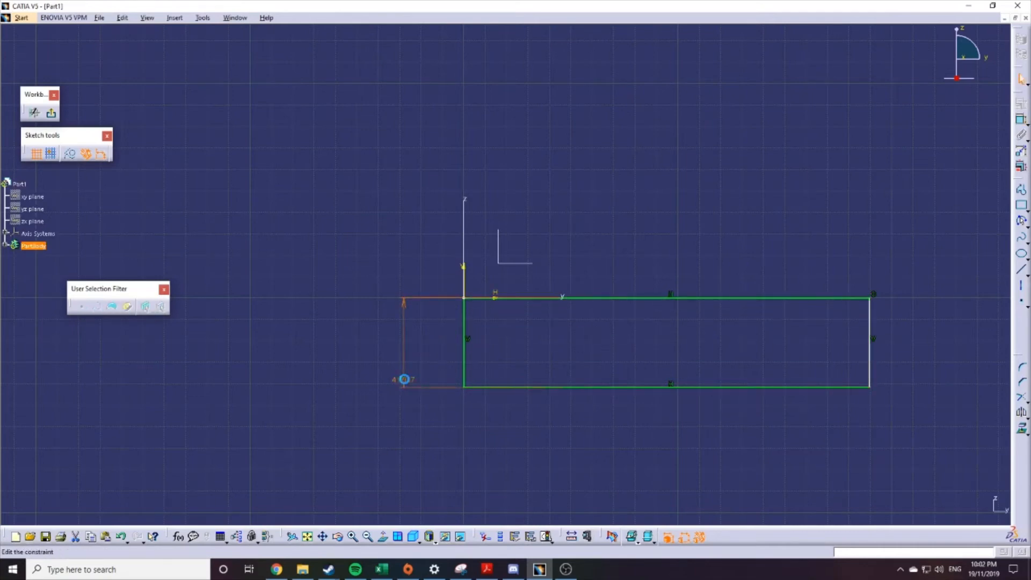
double_click(405, 379)
key("Return")
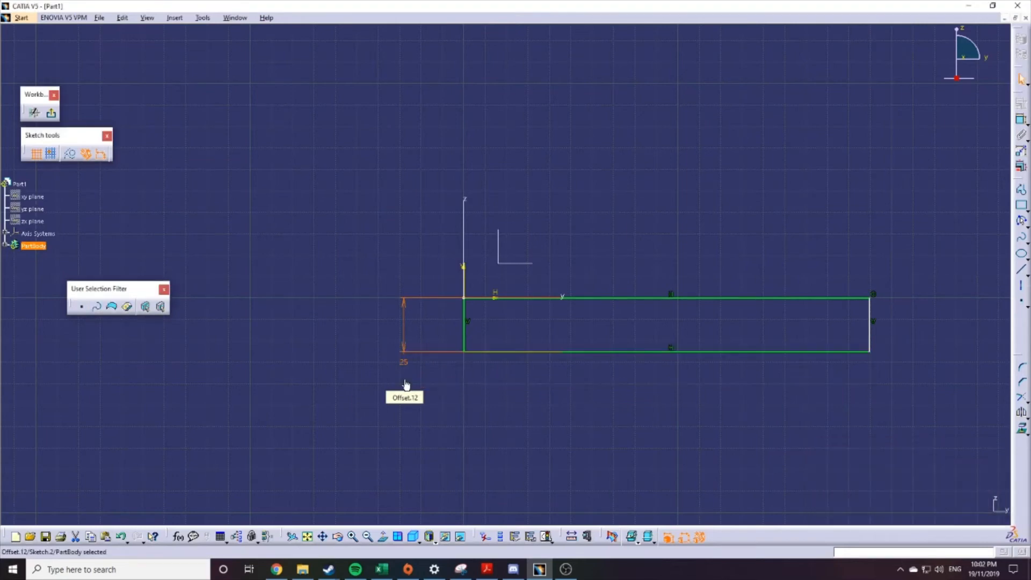
Test the rectangle's remaining freedom in length, then constrain its far vertical edge to 180 mm from the vertical axis
mouse_move(840, 339)
left_mouse_down()
mouse_move(766, 365)
mouse_move(818, 416)
mouse_move(822, 351)
mouse_move(829, 357)
mouse_move(817, 359)
mouse_move(598, 340)
mouse_move(652, 376)
mouse_move(897, 368)
mouse_move(789, 354)
mouse_move(877, 354)
left_mouse_up()
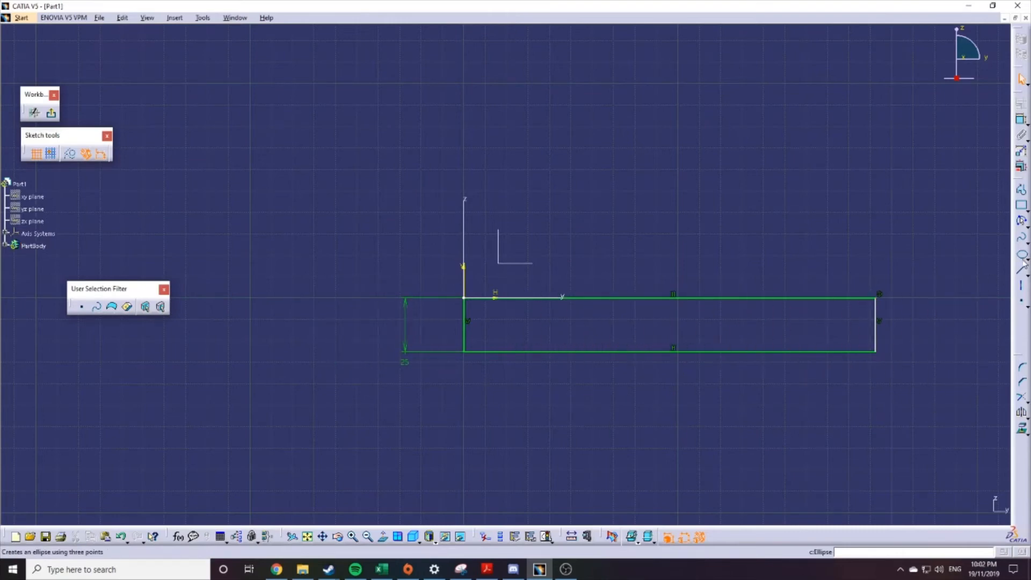
left_click(1022, 119)
left_click(875, 333)
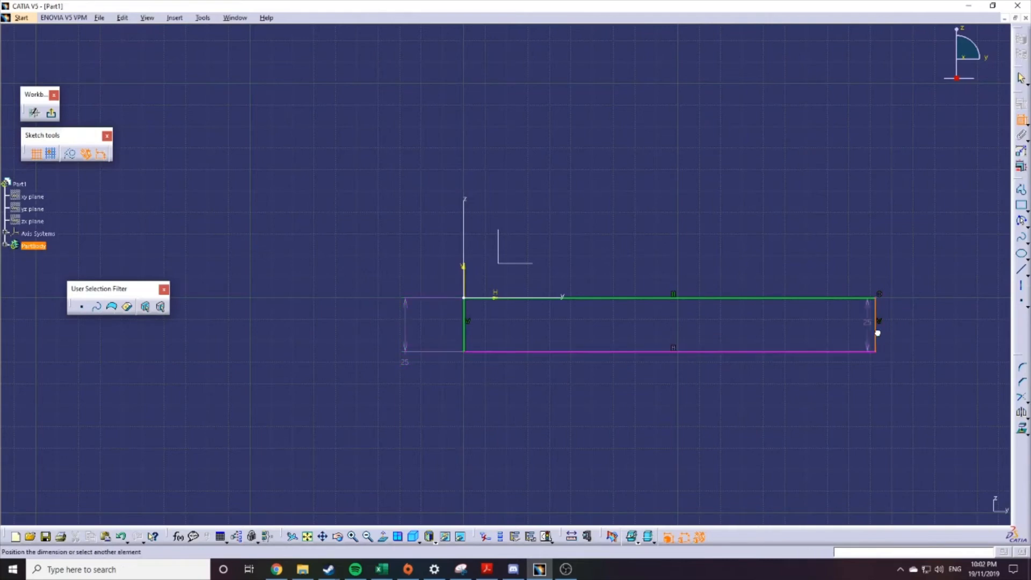
left_click(470, 245)
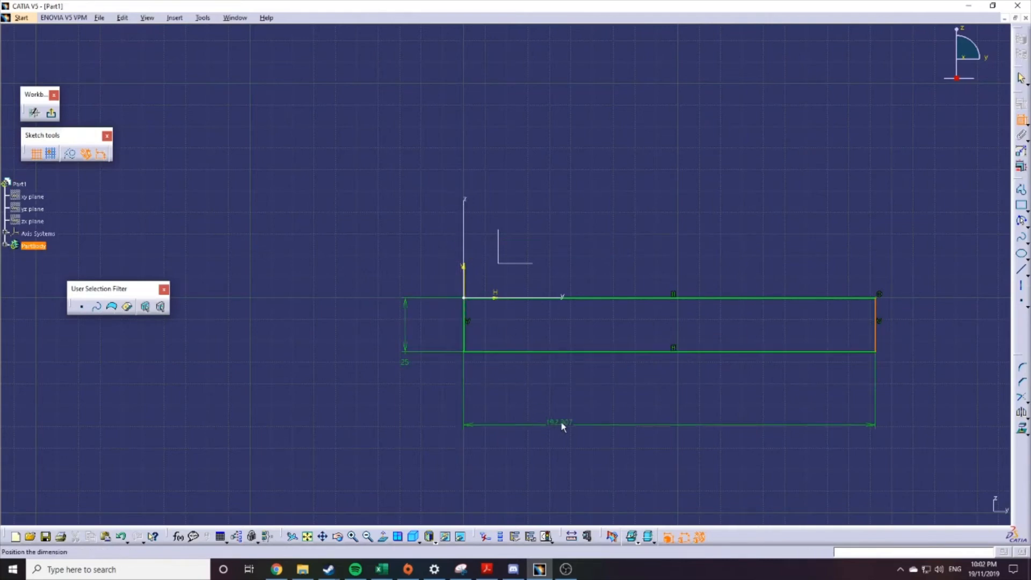
double_click(561, 421)
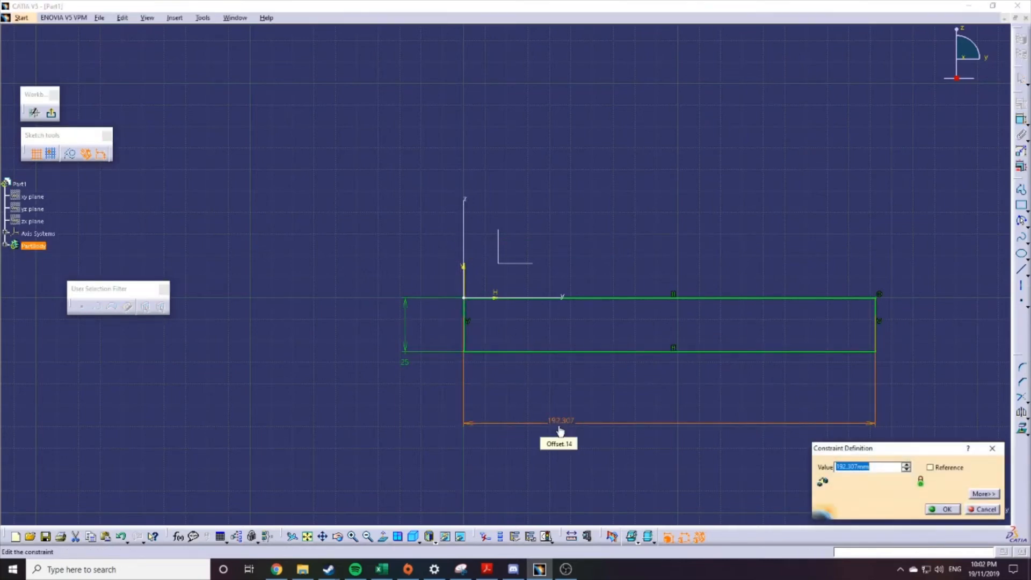
type("180")
key("Return")
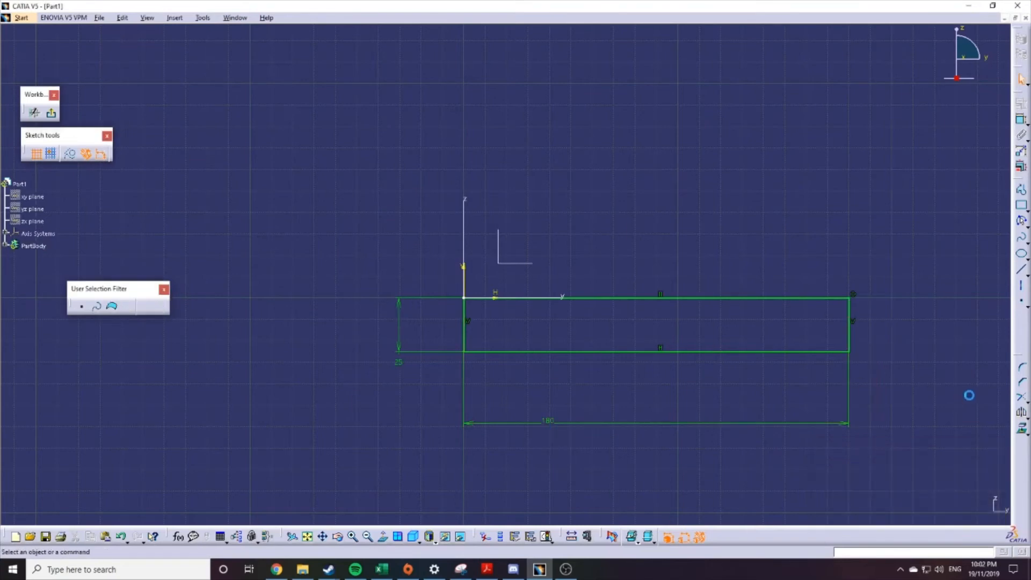
Add a second height dimension between the rectangle's lower and upper edges, beside the existing one
left_click(634, 391)
left_click(1027, 124)
left_click(1022, 121)
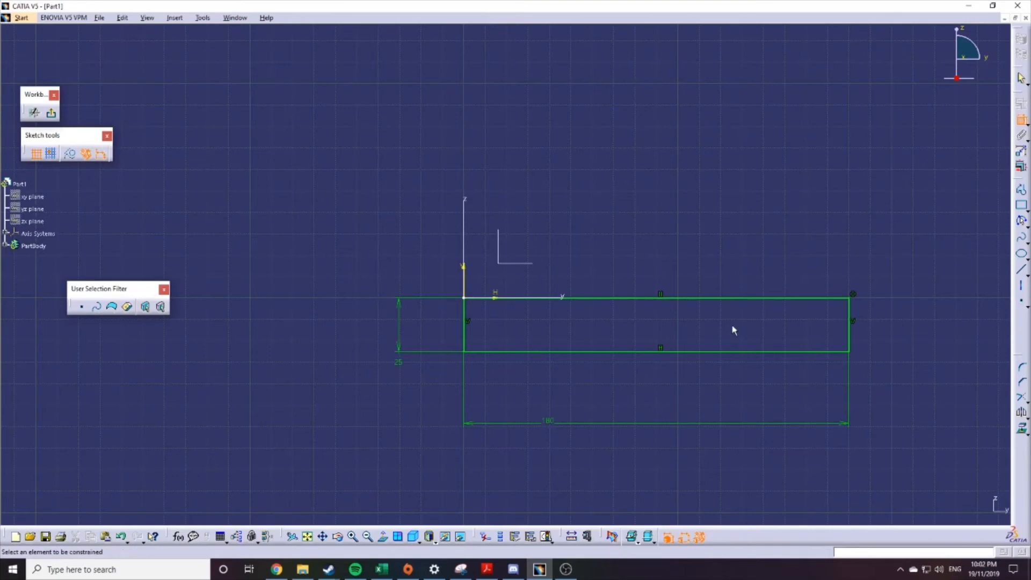
left_click(719, 353)
left_click(725, 298)
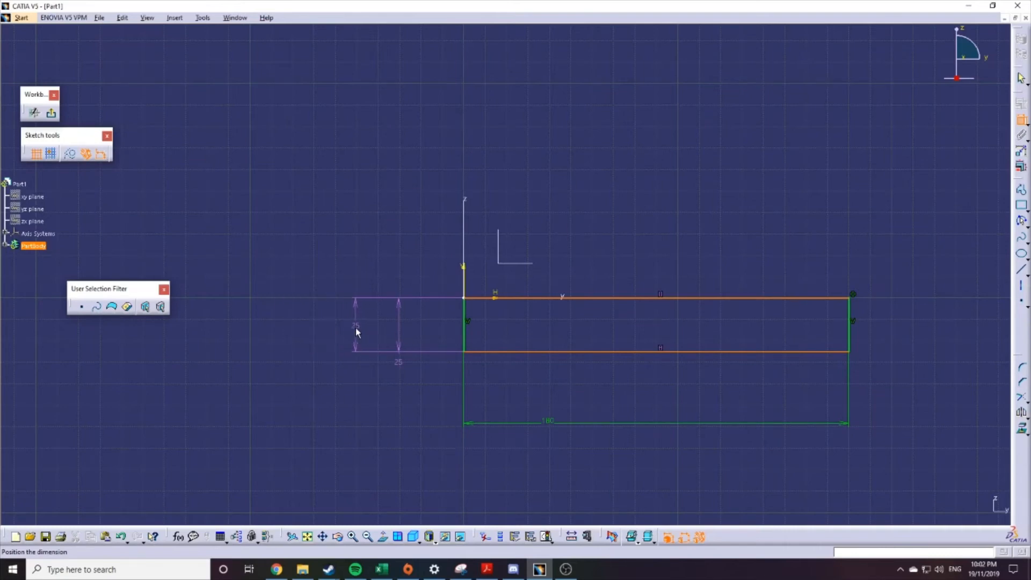
left_click(355, 329)
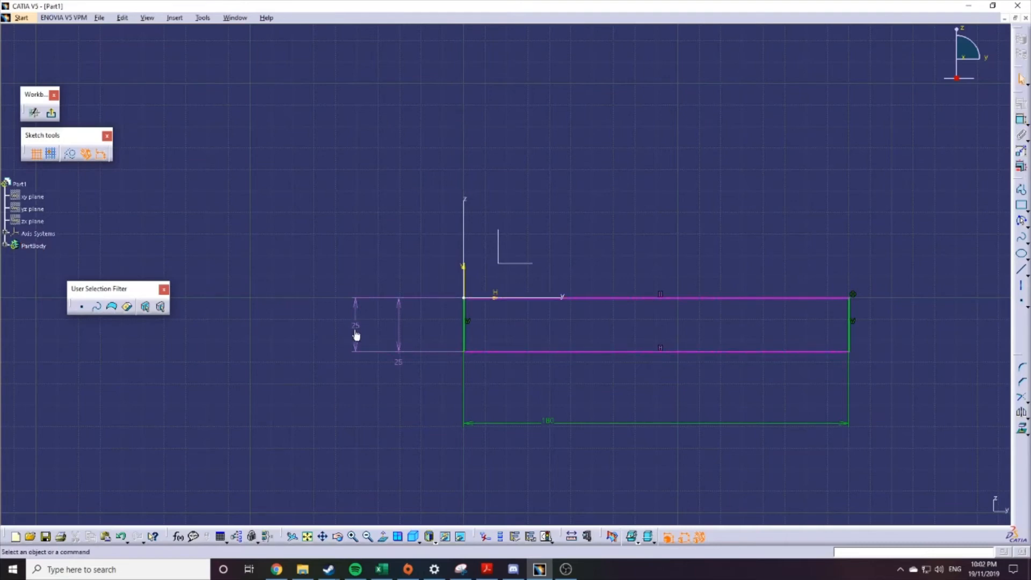
Centre the original height dimension's value on its dimension line
left_click(355, 335)
left_click(398, 361)
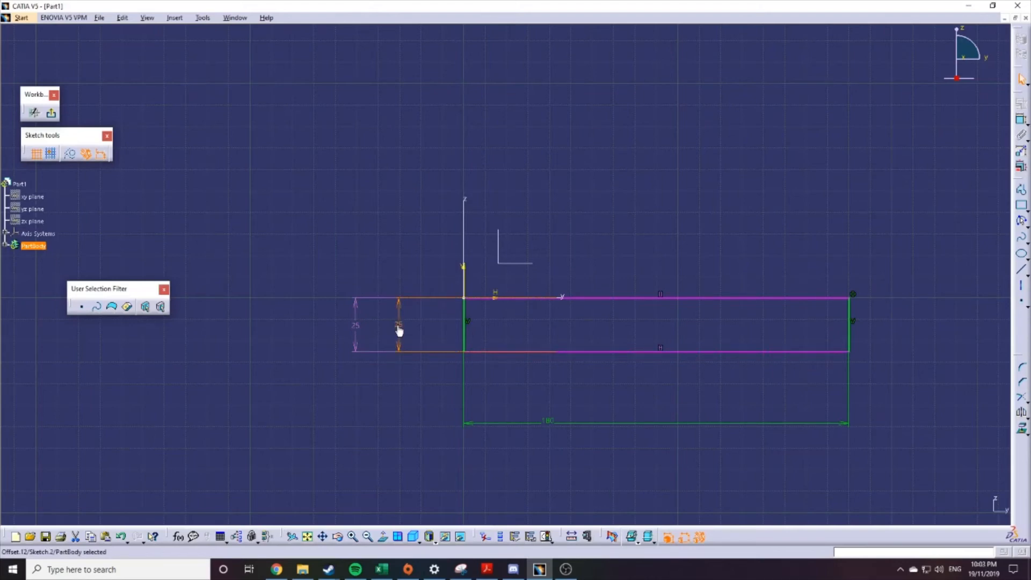
double_click(354, 333)
key("Return")
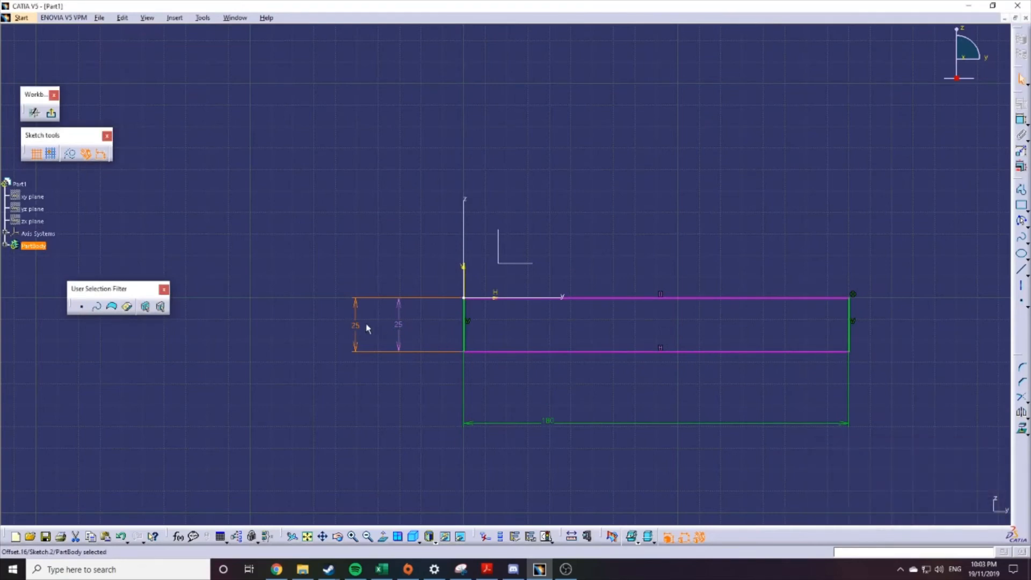
Try overriding the duplicate height dimension with a value of 30 mm
left_click(346, 334)
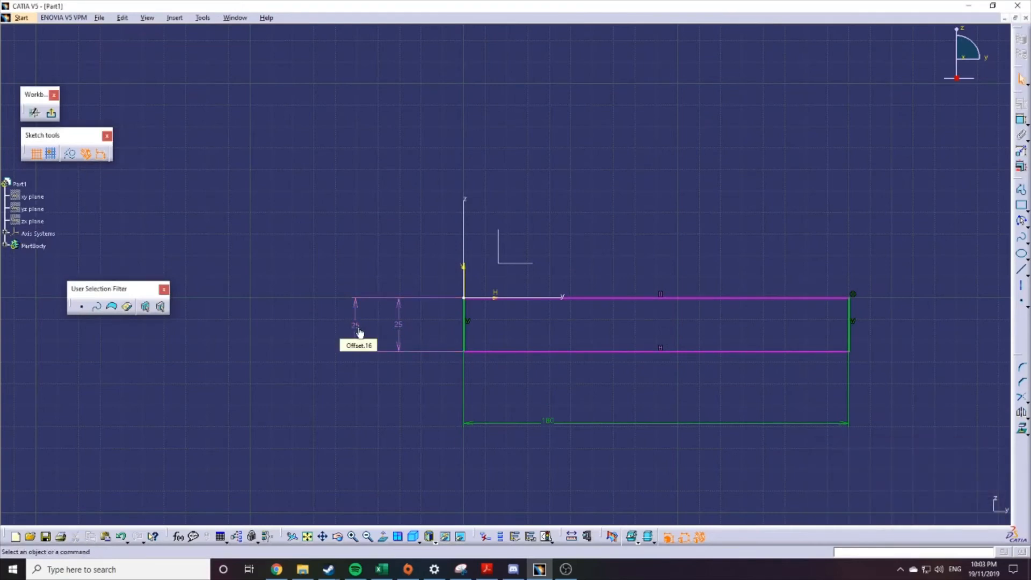
left_click(358, 333)
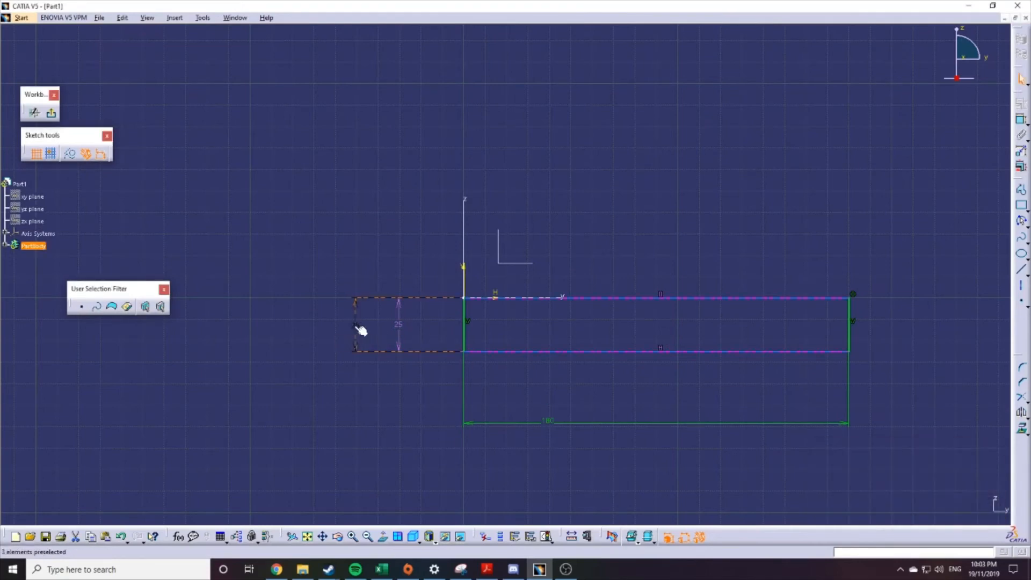
left_click(359, 328)
double_click(357, 324)
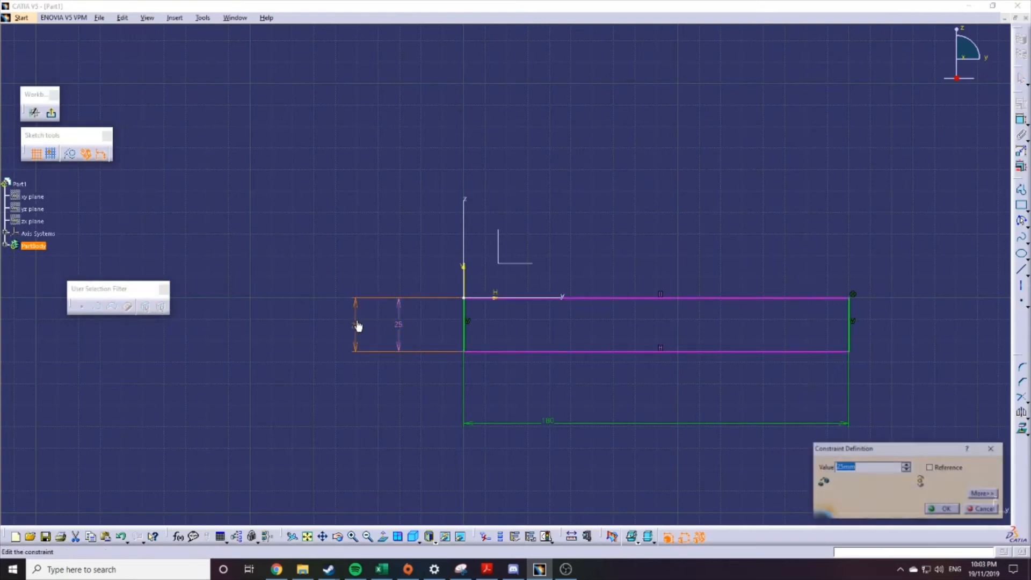
type("30")
key("Return")
left_click(371, 364)
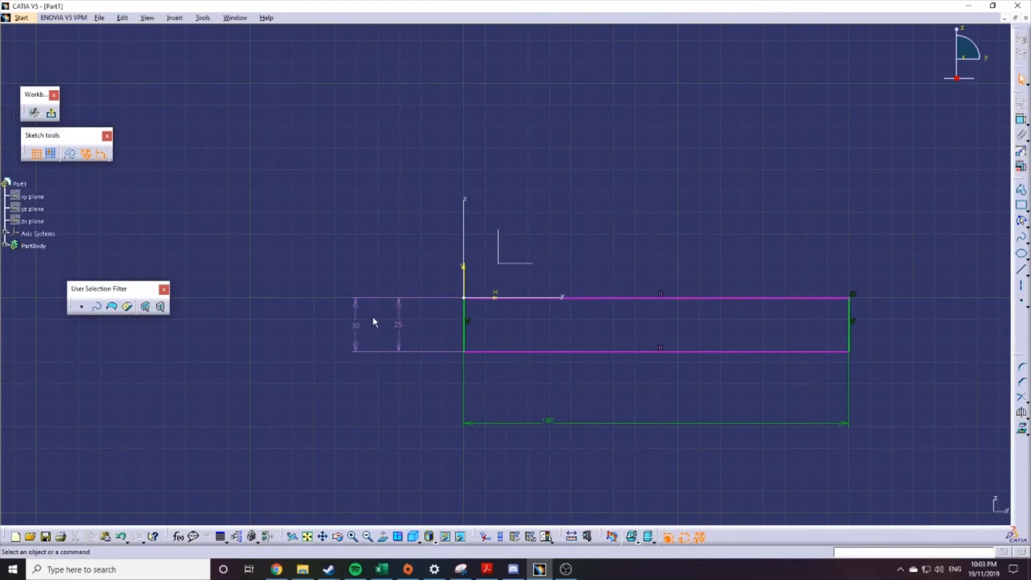
Convert the duplicate height dimension into a reference dimension
double_click(356, 326)
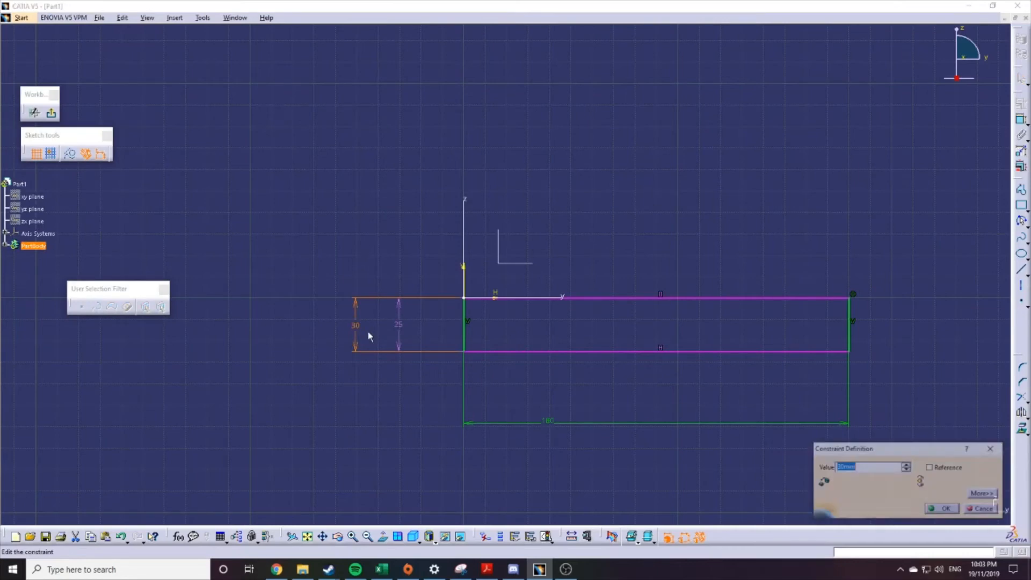
left_click(933, 469)
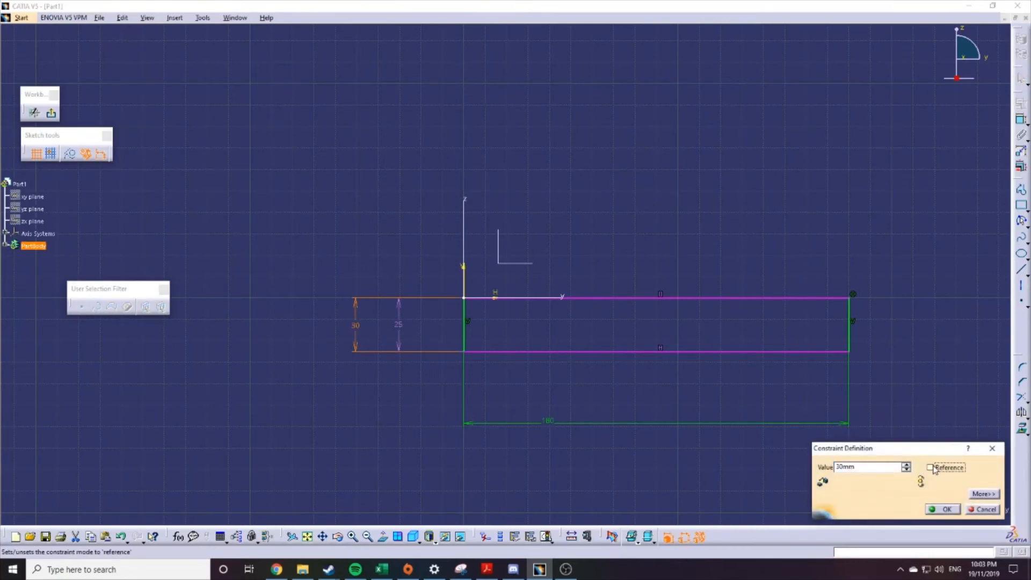
left_click(943, 509)
left_click(392, 373)
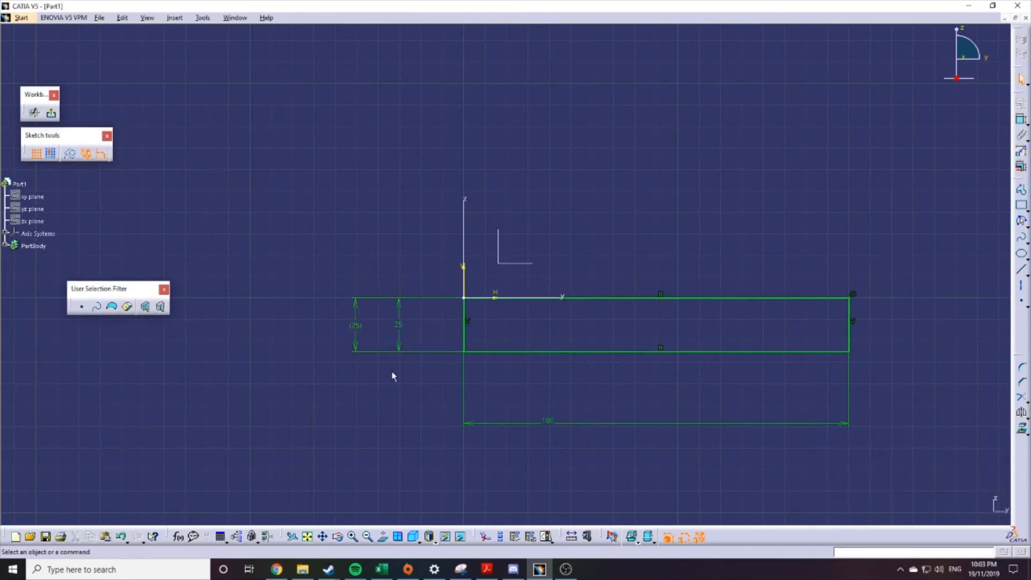
Test the driving height dimension by setting it to 30 mm and restoring it to 25 mm
double_click(399, 329)
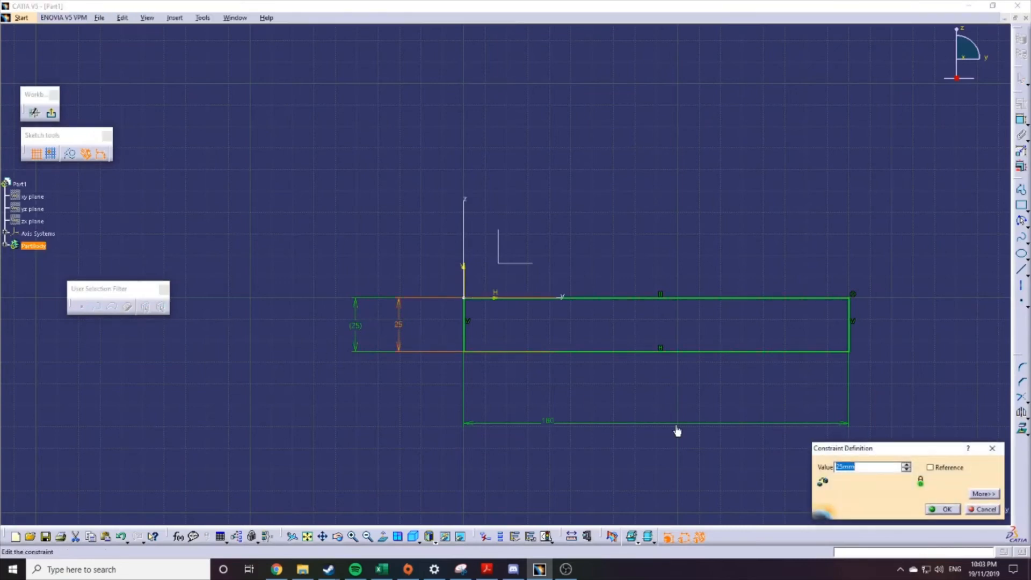
type("30")
key("Return")
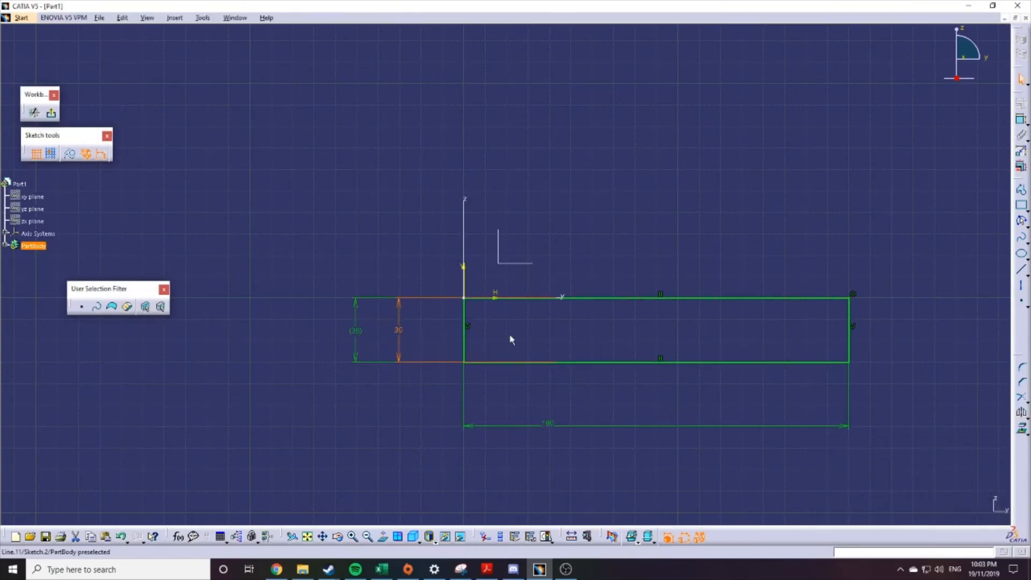
double_click(397, 328)
type("25")
key("Return")
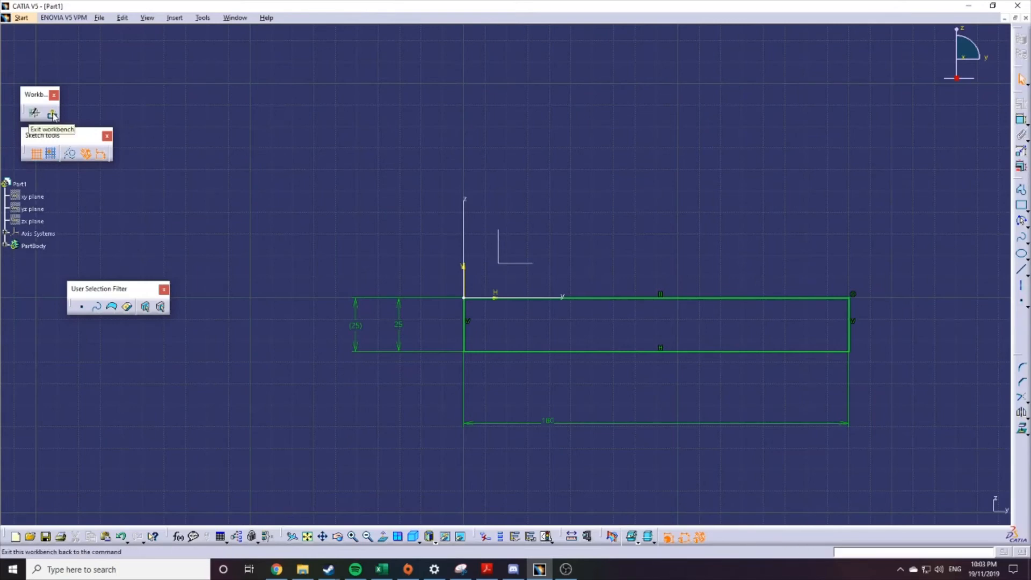
Sketch a two-segment Profile just beyond the rectangle's far edge, starting level with its lower edge, and delete the second segment
left_click(1021, 366)
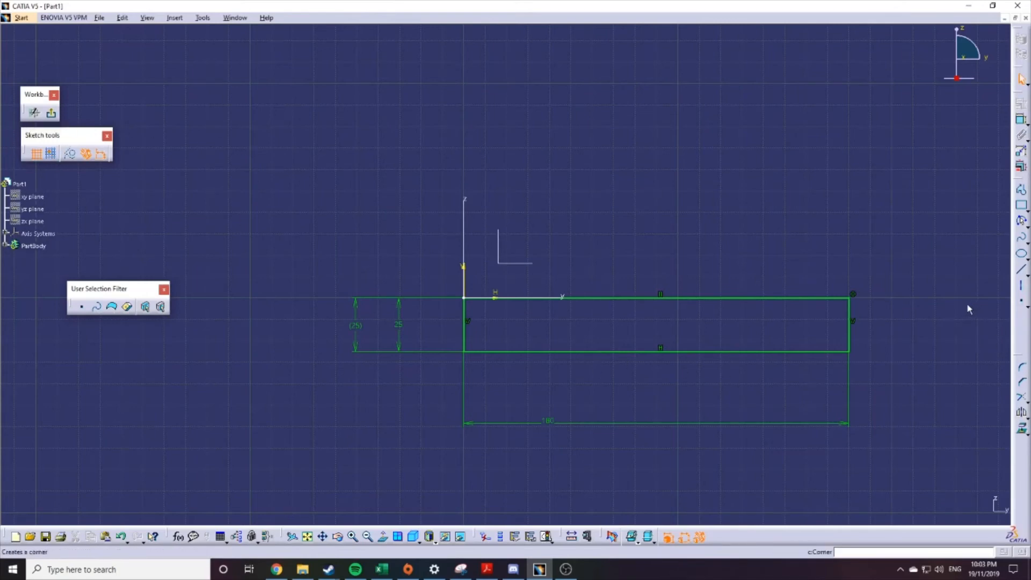
middle_click_drag(876, 305, 487, 274)
left_click(1021, 190)
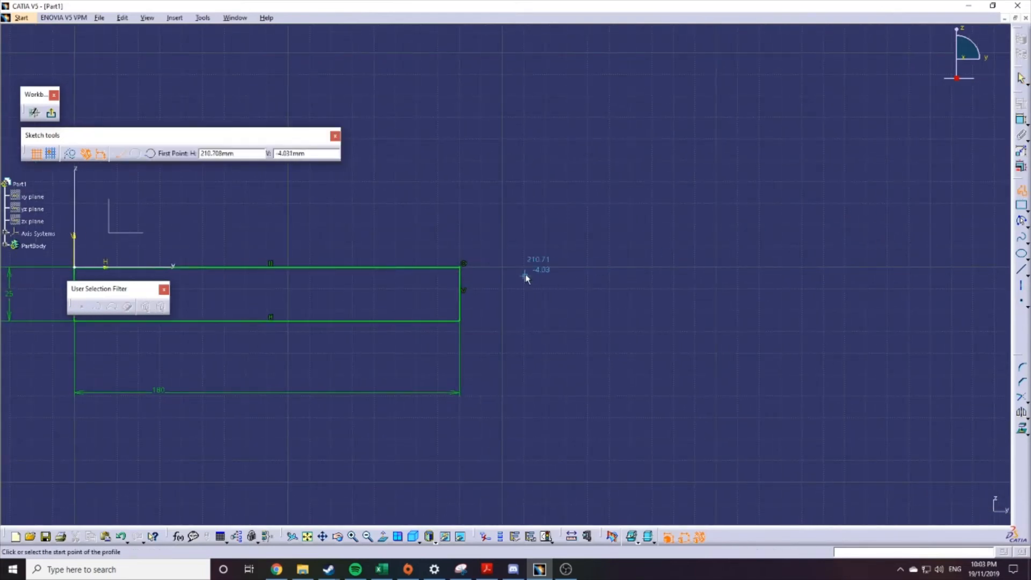
left_click(488, 320)
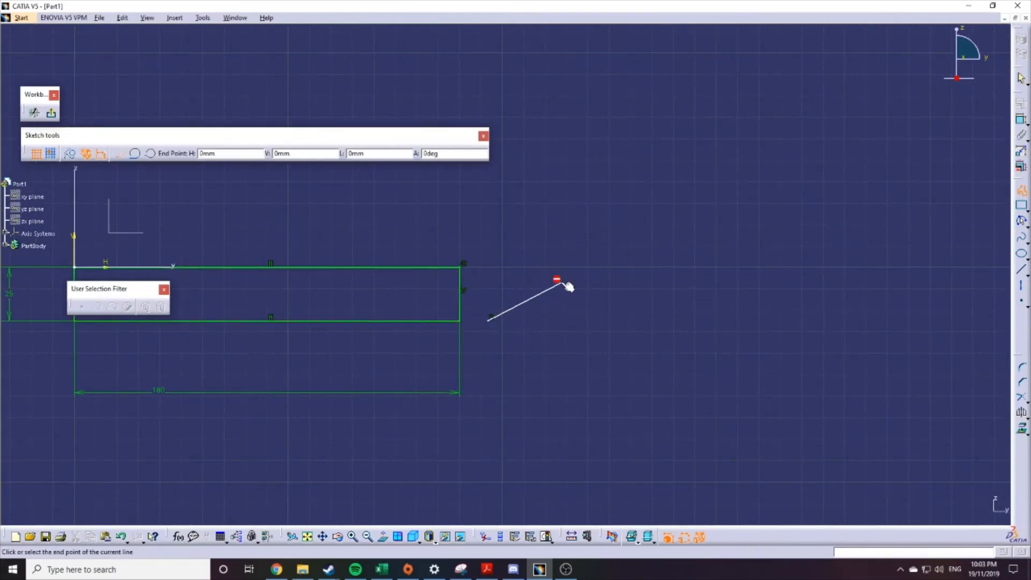
left_click(561, 283)
double_click(617, 352)
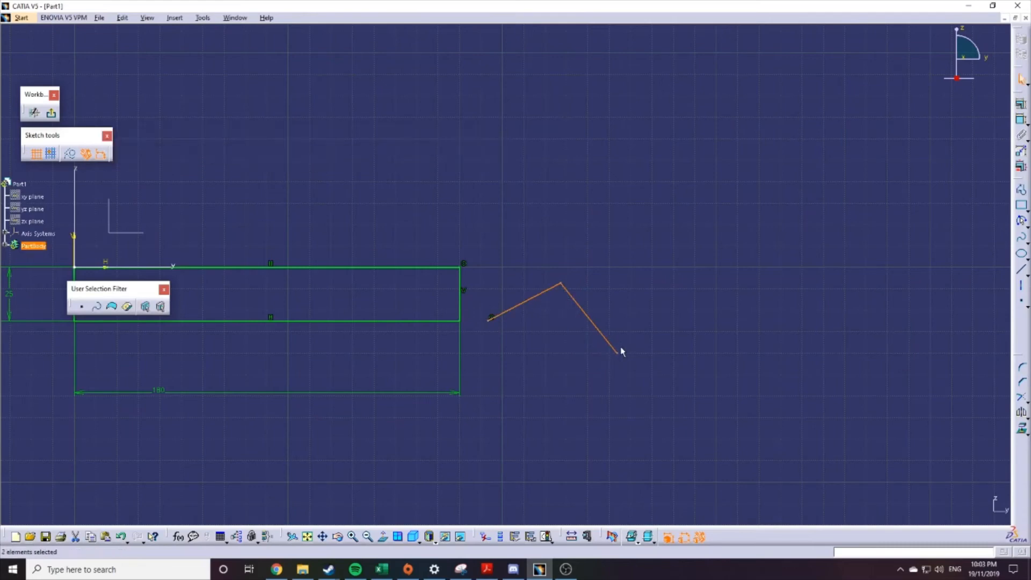
left_click(600, 326)
key("Delete")
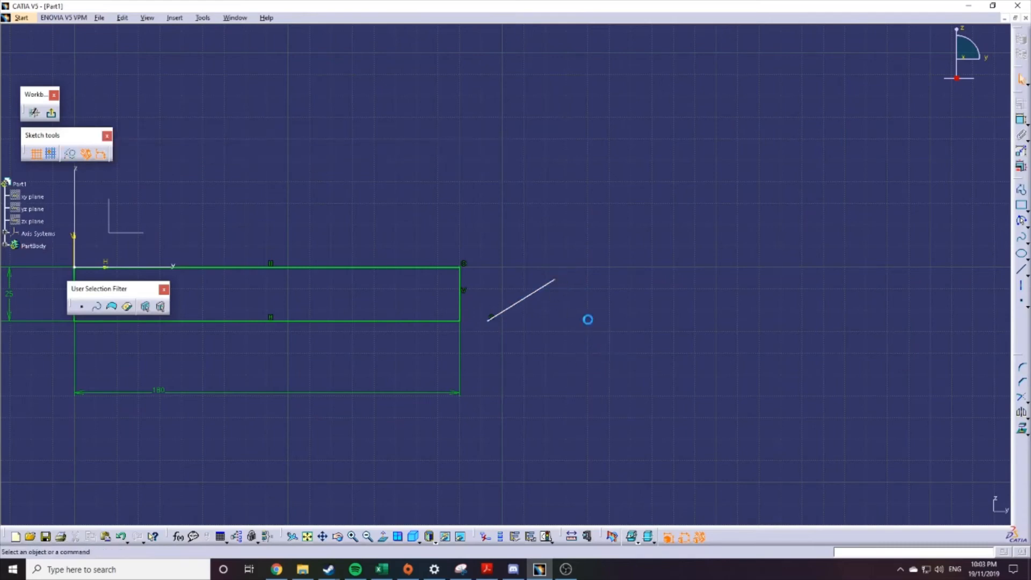
Make the loose line's start point coincident with the rectangle's lower far corner
left_click(465, 325)
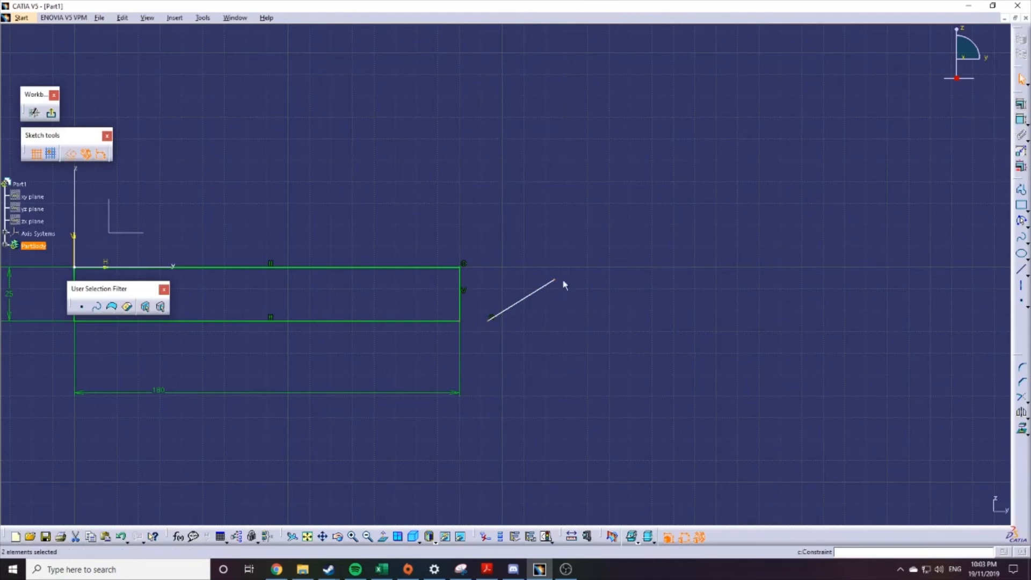
left_click(499, 338)
left_click(487, 320)
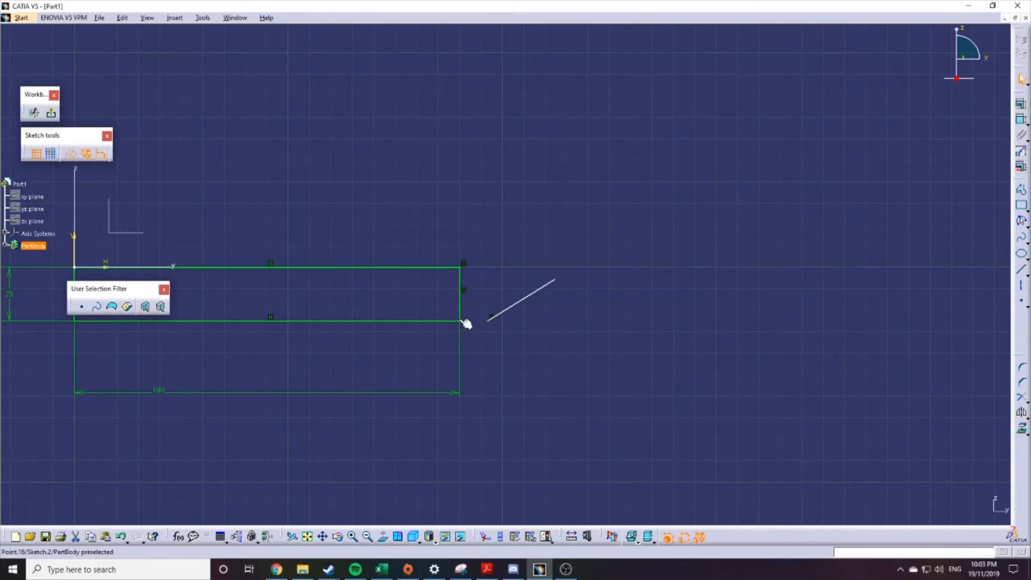
left_click(461, 321, "ctrl")
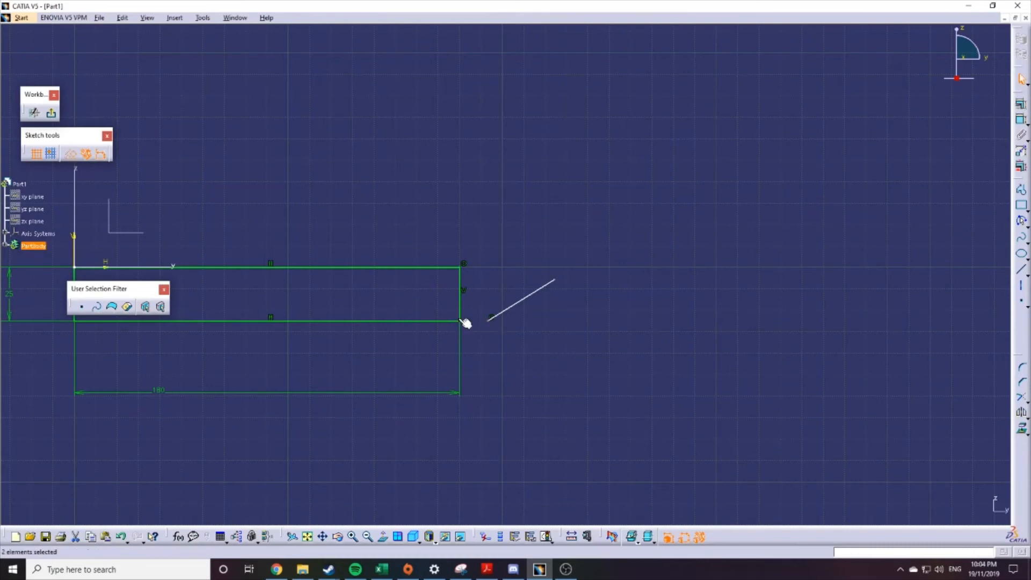
left_click(1022, 107)
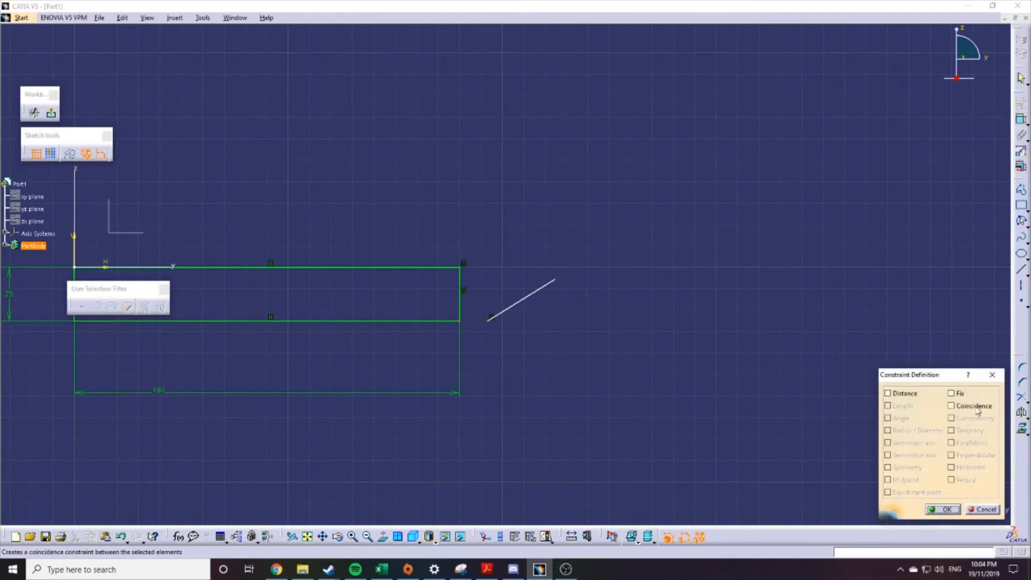
left_click(977, 407)
left_click(943, 509)
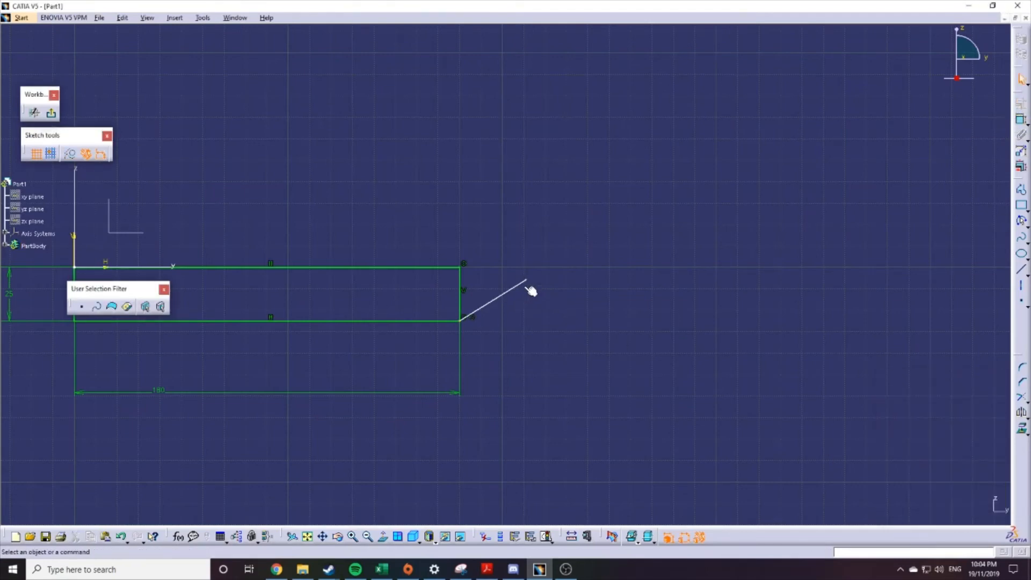
Bring the line's free end level with the rectangle's lower edge and constrain it to 210 mm from the vertical axis
mouse_move(527, 281)
left_mouse_down()
mouse_move(563, 333)
mouse_move(536, 283)
mouse_move(558, 311)
mouse_move(550, 323)
mouse_move(513, 301)
mouse_move(527, 290)
mouse_move(554, 301)
mouse_move(548, 314)
mouse_move(563, 320)
mouse_move(518, 322)
left_mouse_up()
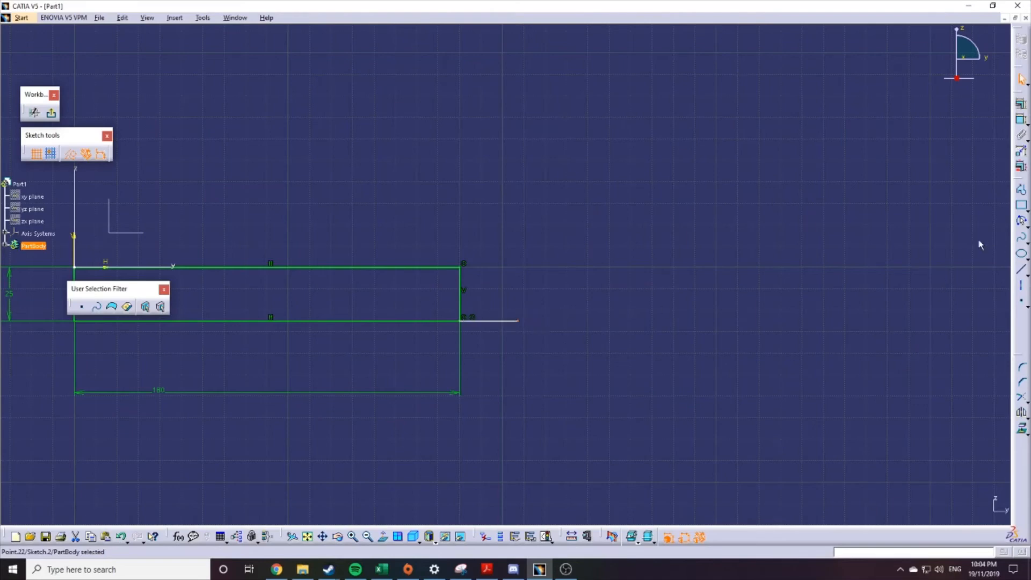
left_click(1020, 119)
left_click(518, 321)
middle_click_drag(450, 333, 770, 353)
left_click(394, 235)
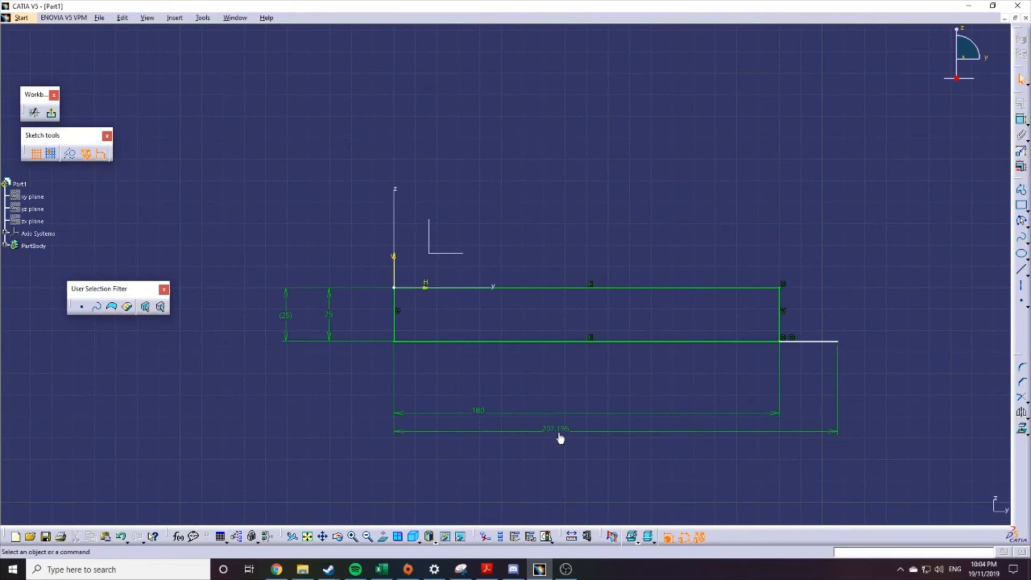
double_click(559, 433)
type("210mm")
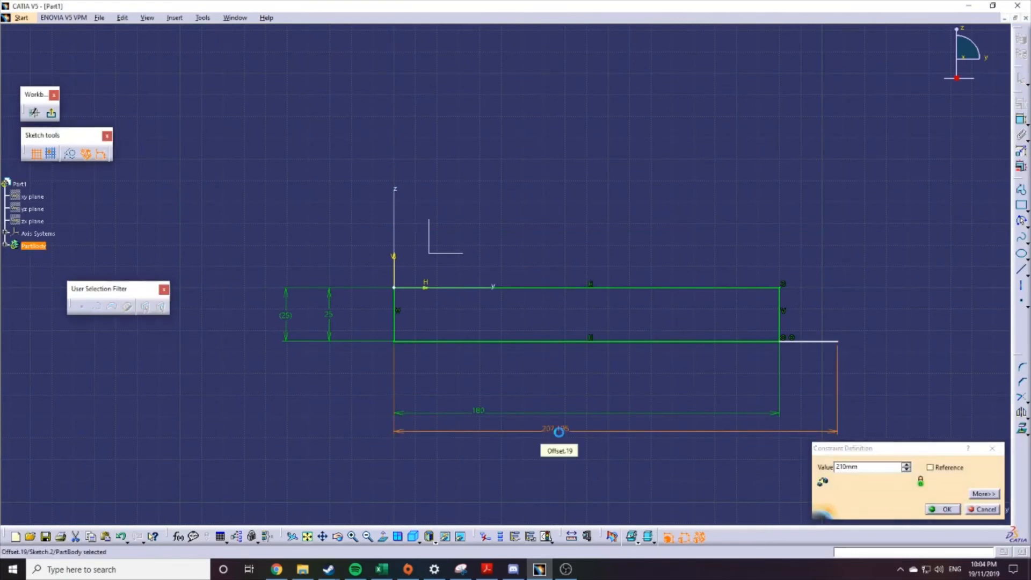
key("Return")
Swing the added line's free end below the rectangle and try an angle dimension between it and the lower edge
left_click_drag(821, 342, 835, 378)
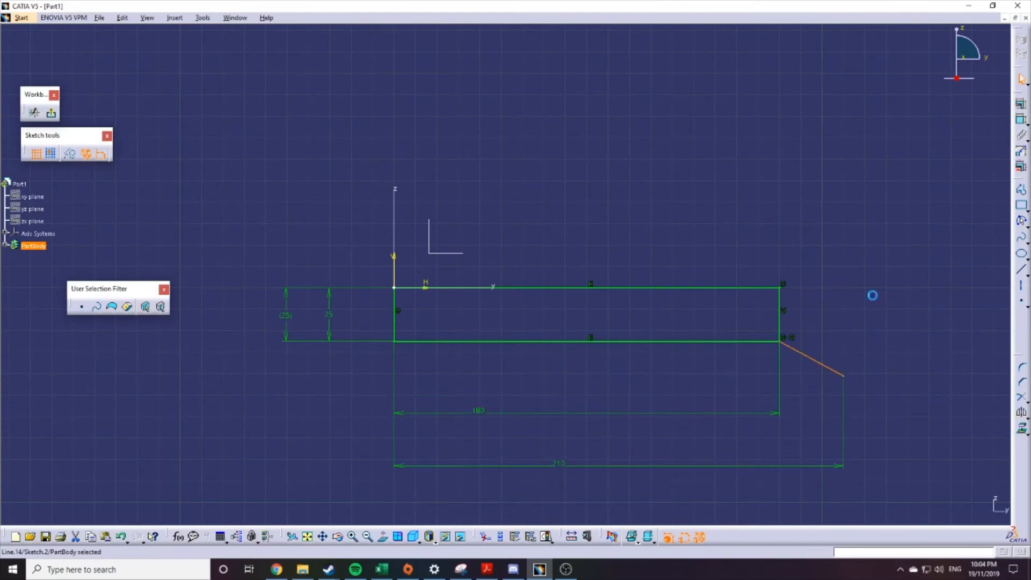
left_click(832, 368)
left_click(736, 342)
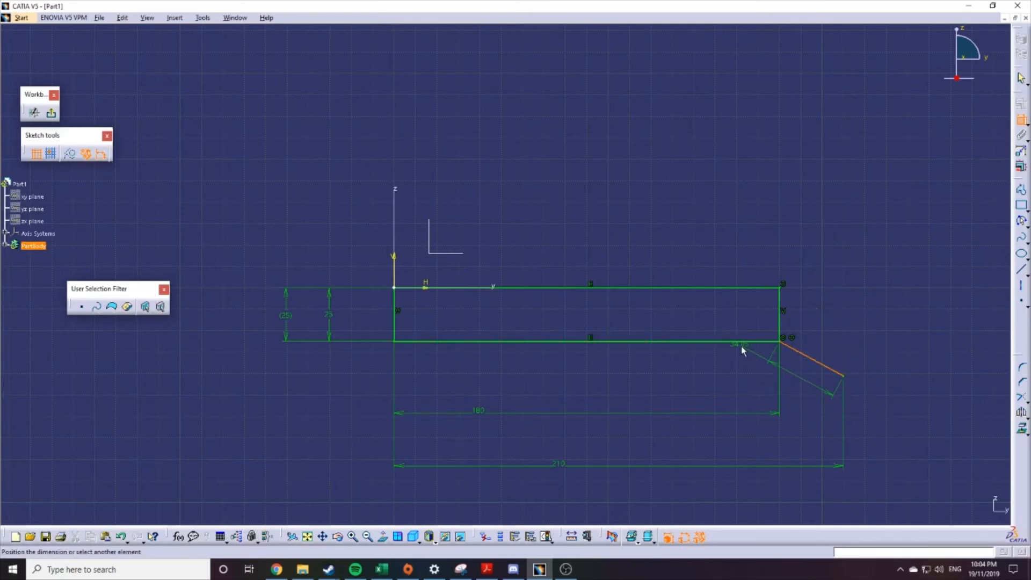
left_click(740, 342)
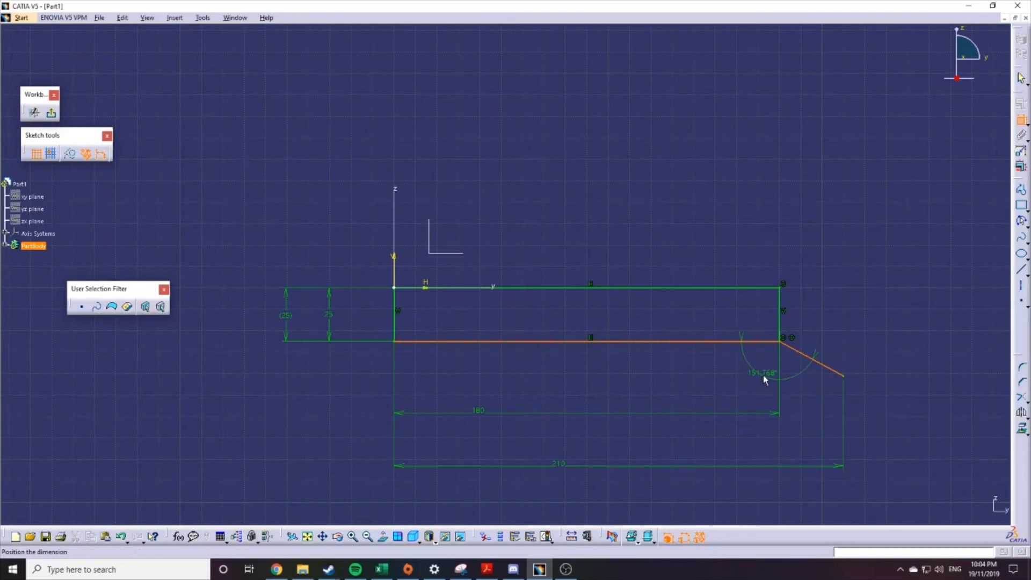
key("Escape")
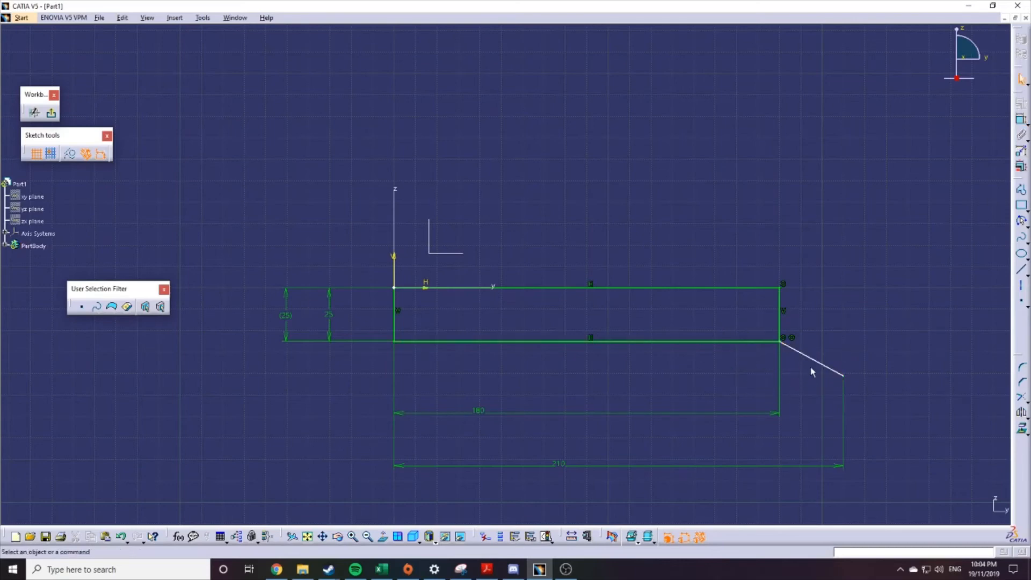
left_click(1021, 120)
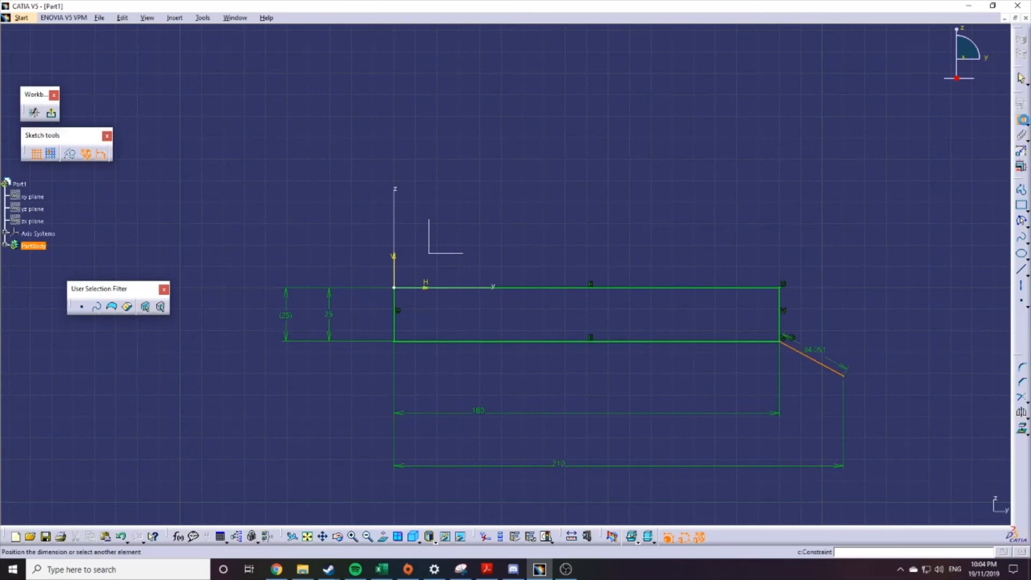
right_click(874, 336)
left_click(894, 280)
key("Escape")
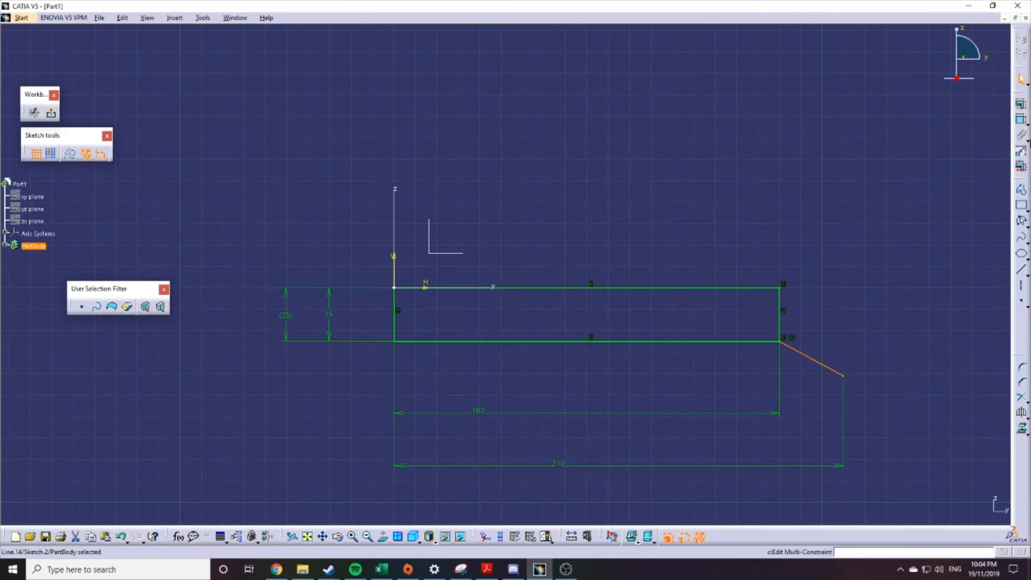
Apply a Horizontal constraint to the slanted line extending from the rectangle's lower far corner
left_click(1019, 102)
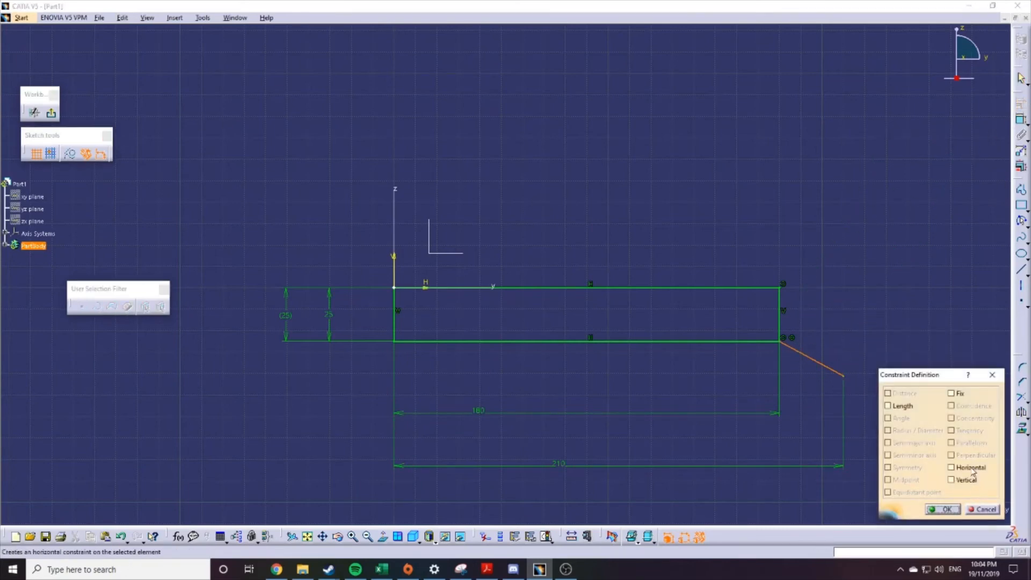
left_click(969, 467)
left_click(947, 510)
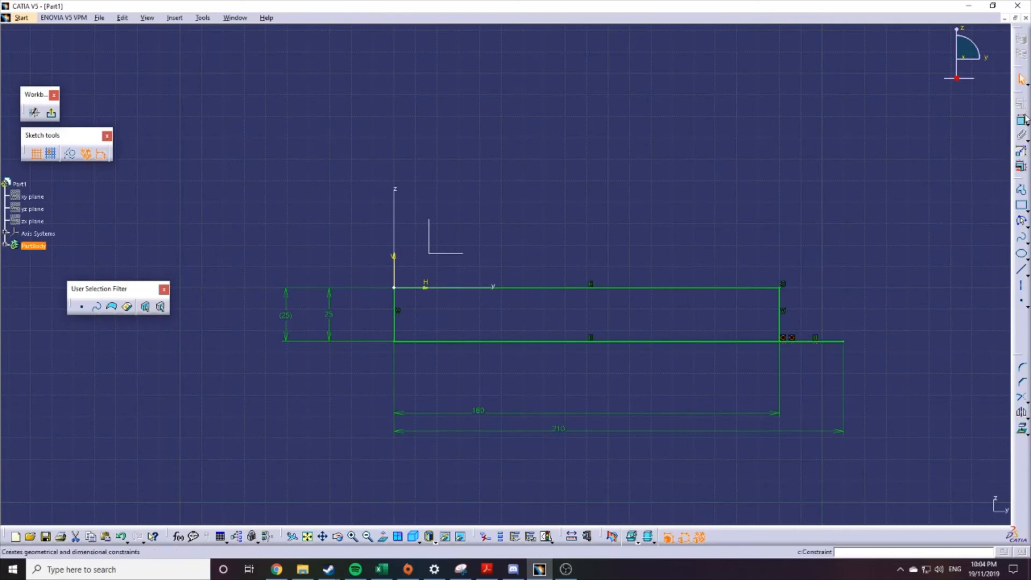
Delete the added line and its leftover end point, leaving only the constrained rectangle in the sketch
left_click(800, 346)
key("Delete")
left_click(843, 352)
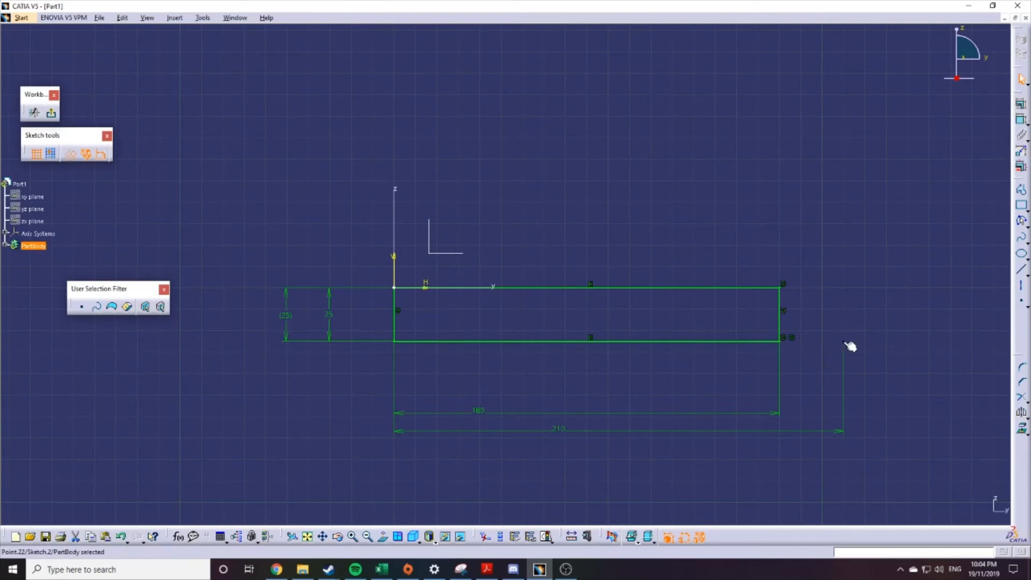
key("Delete")
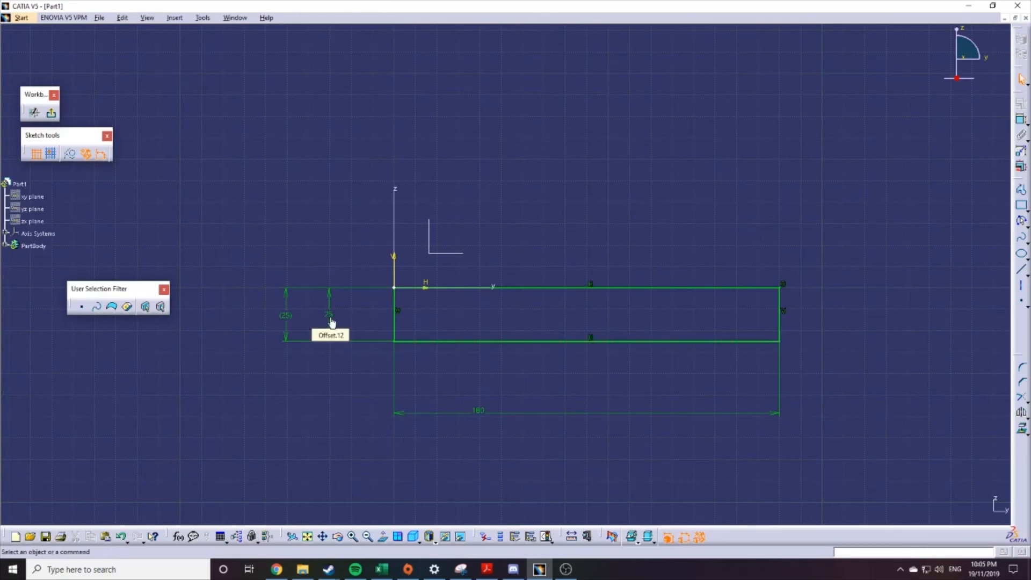
Exit the sketch to the 3D view and expand PartBody in the specification tree to reveal its sketch
left_click(51, 113)
mouse_move(473, 204)
middle_mouse_down()
mouse_move(549, 238)
mouse_move(591, 124)
mouse_move(587, 276)
mouse_move(589, 239)
mouse_move(423, 280)
mouse_move(333, 343)
mouse_move(502, 345)
mouse_move(361, 259)
mouse_move(446, 329)
mouse_move(508, 322)
mouse_move(311, 290)
mouse_move(553, 287)
mouse_move(523, 290)
middle_mouse_up()
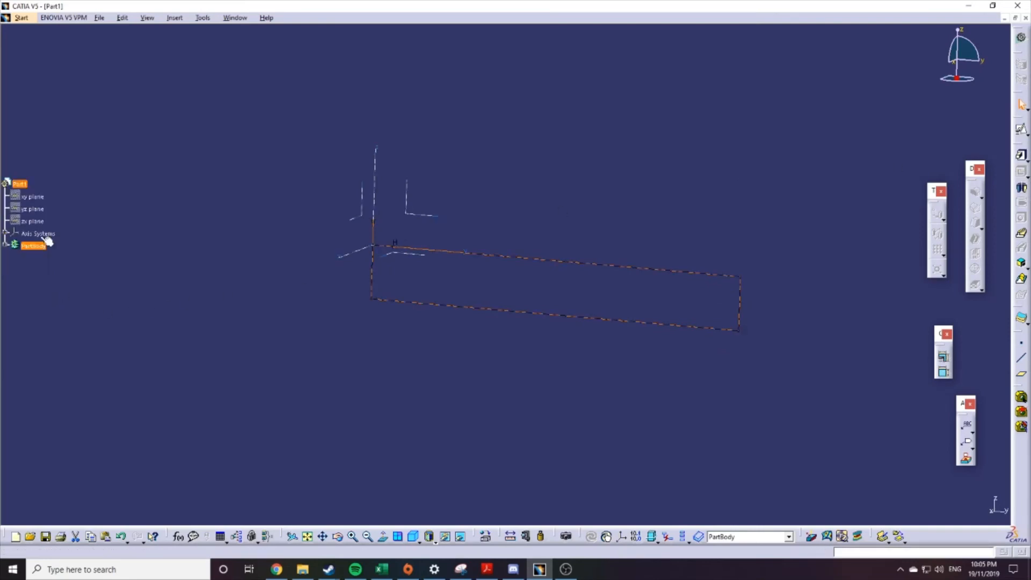
left_click(5, 245)
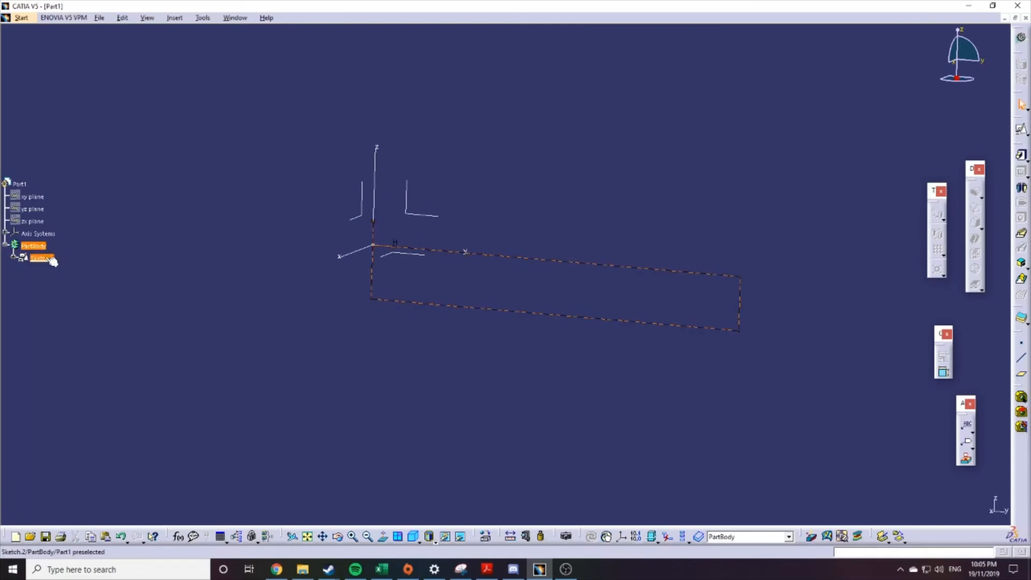
left_click(33, 247)
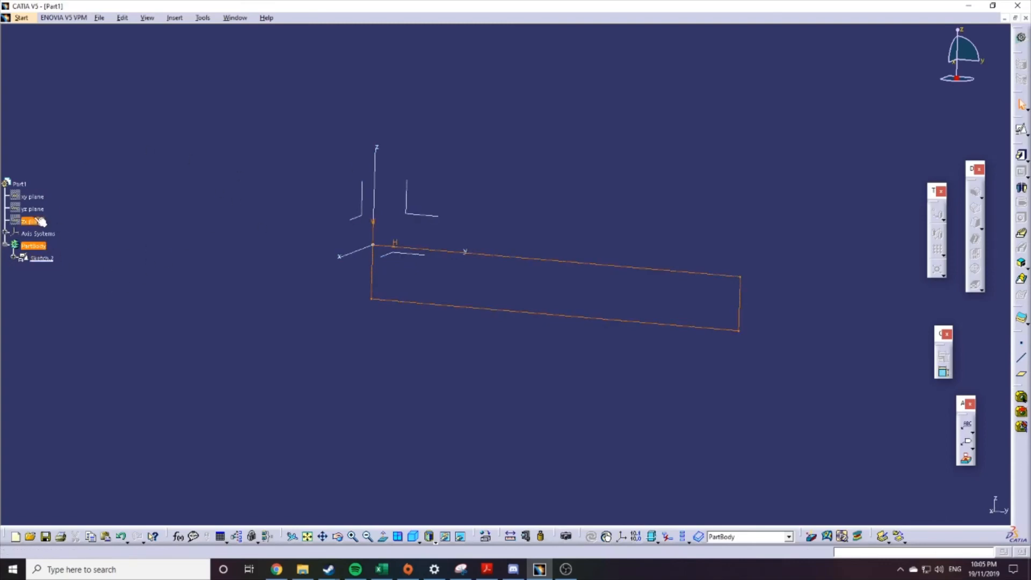
left_click(201, 299)
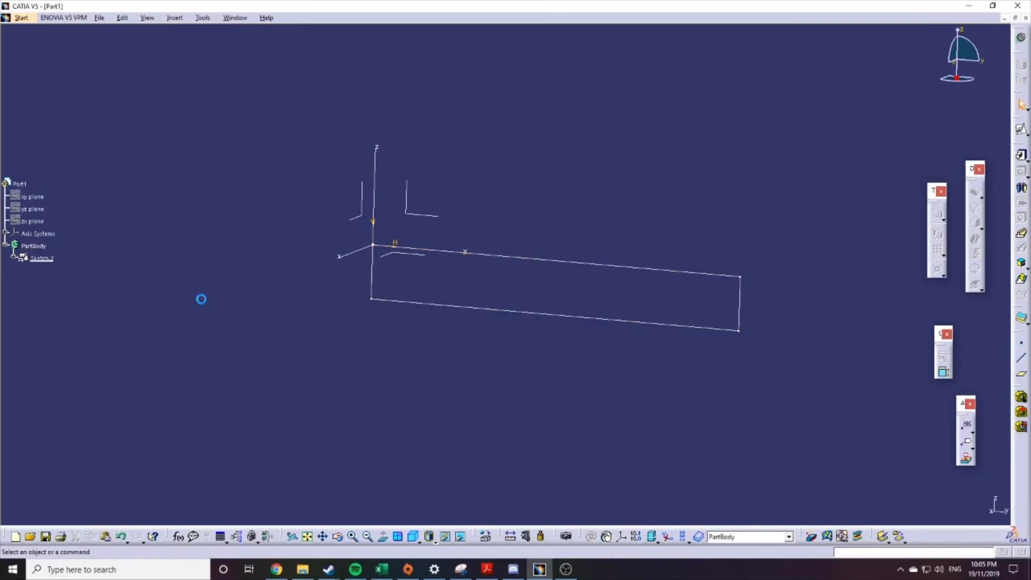
left_click(186, 19)
left_click(109, 152)
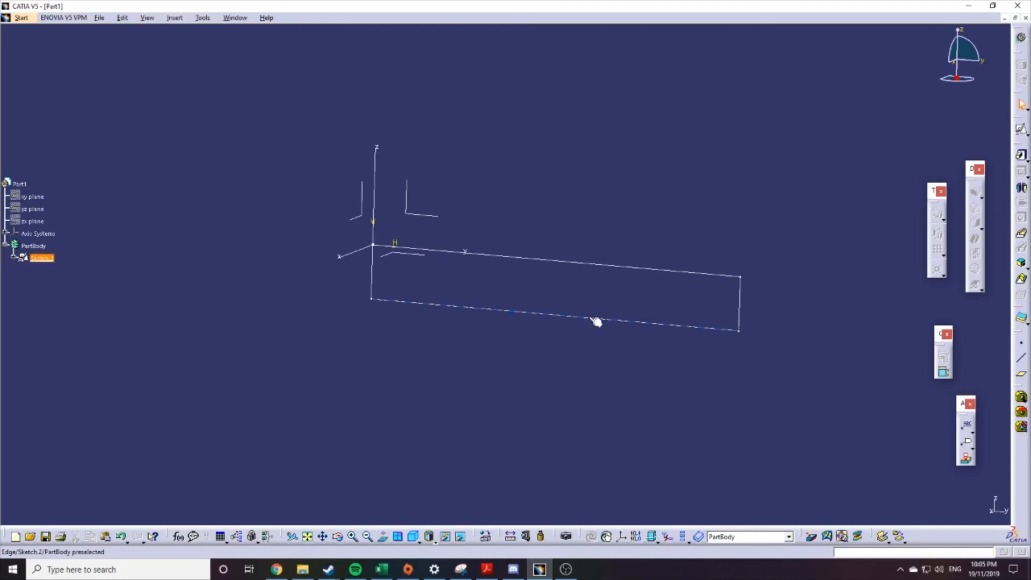
Start a Pad using the rectangle sketch as its profile
left_click(1022, 157)
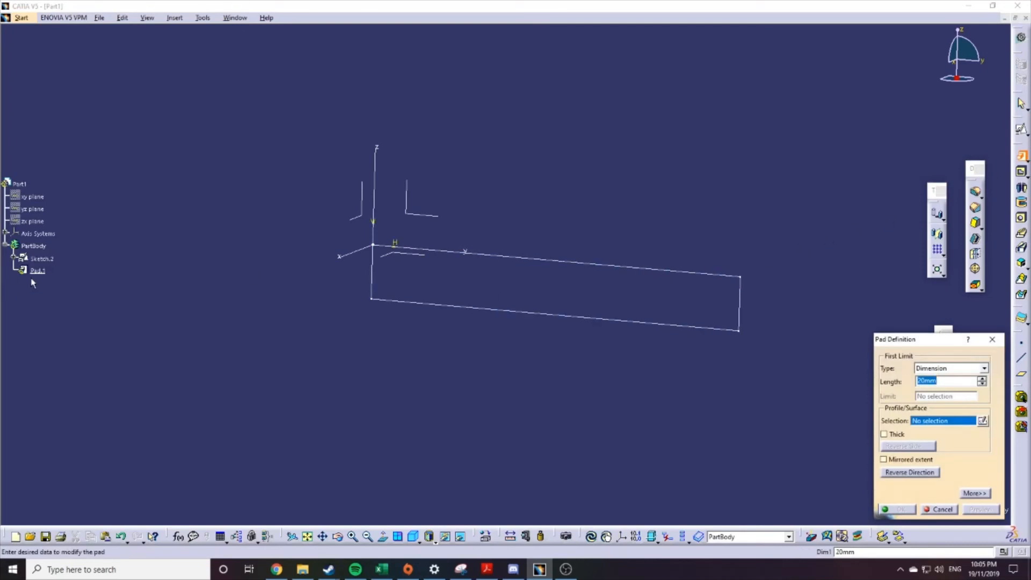
left_click(590, 270)
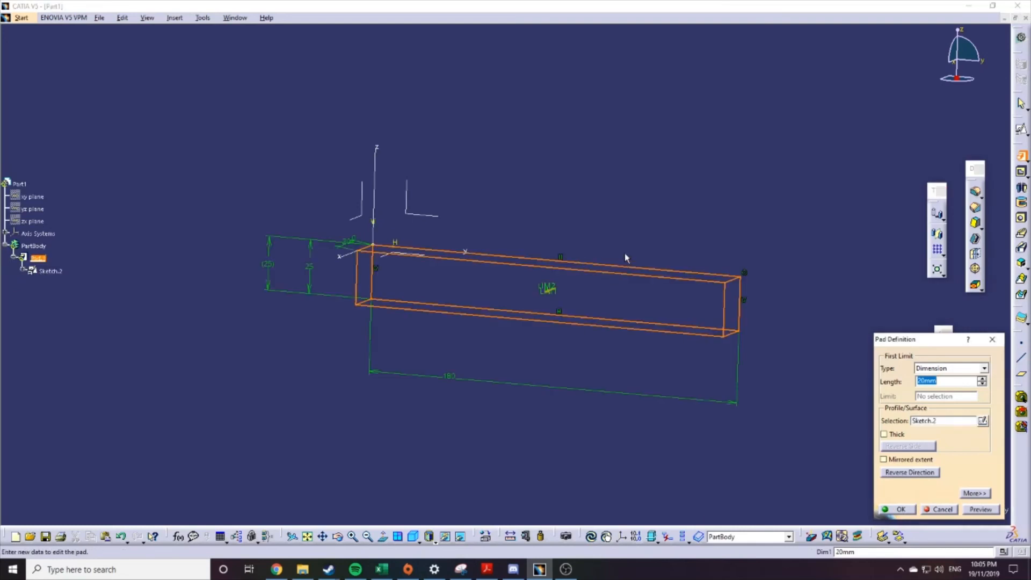
middle_click_drag(624, 258, 518, 295)
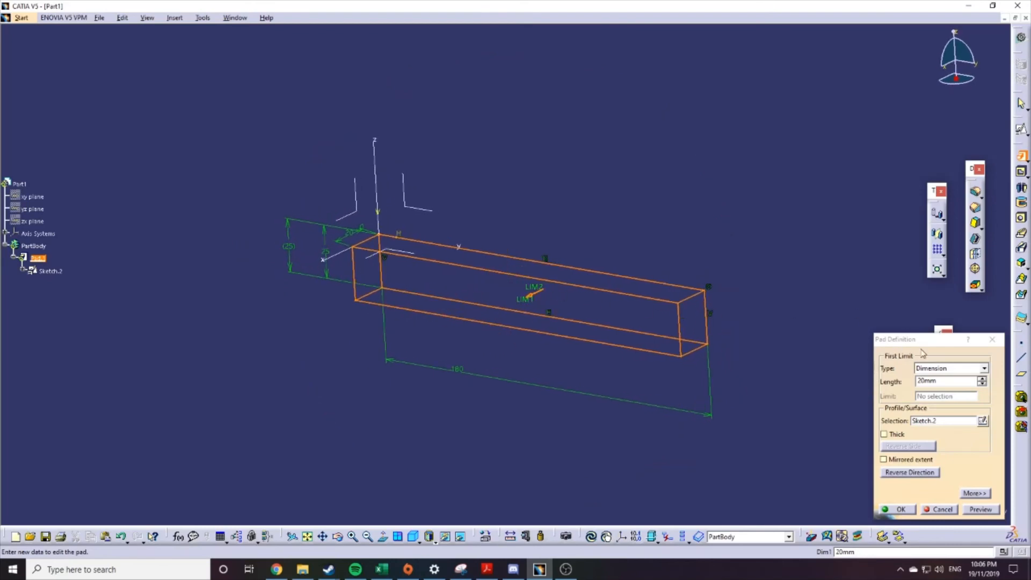
Review the available limit types for the pad's first limit, keeping Dimension
left_click(949, 368)
left_click(949, 368)
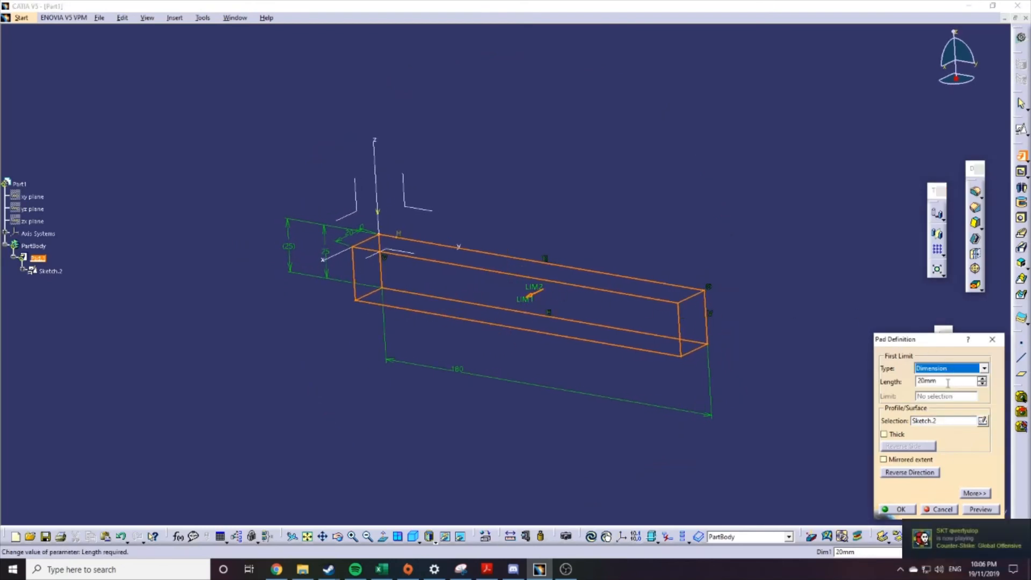
left_click_drag(938, 381, 924, 382)
left_click(949, 368)
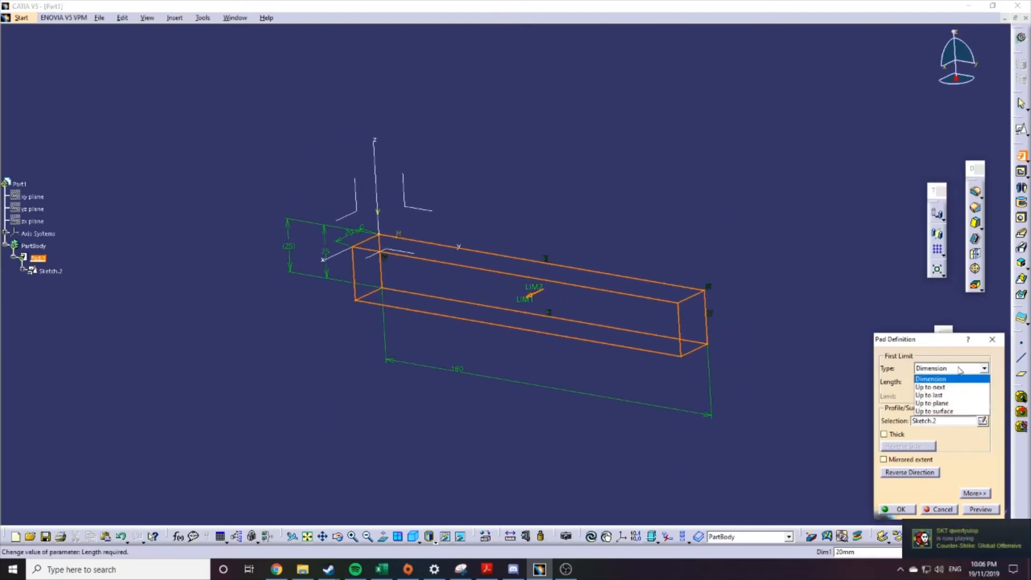
left_click(950, 369)
left_click(949, 368)
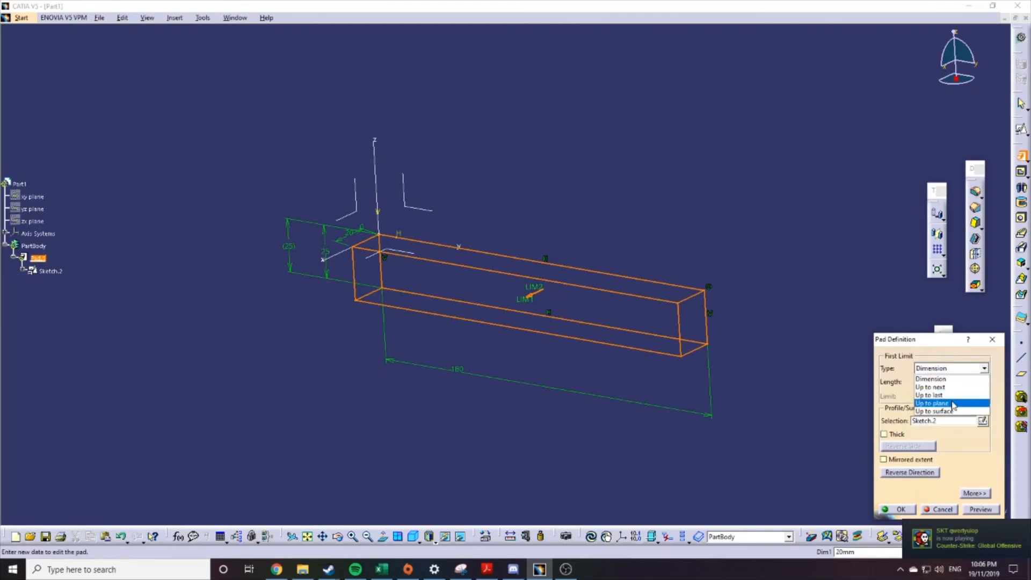
left_click(964, 371)
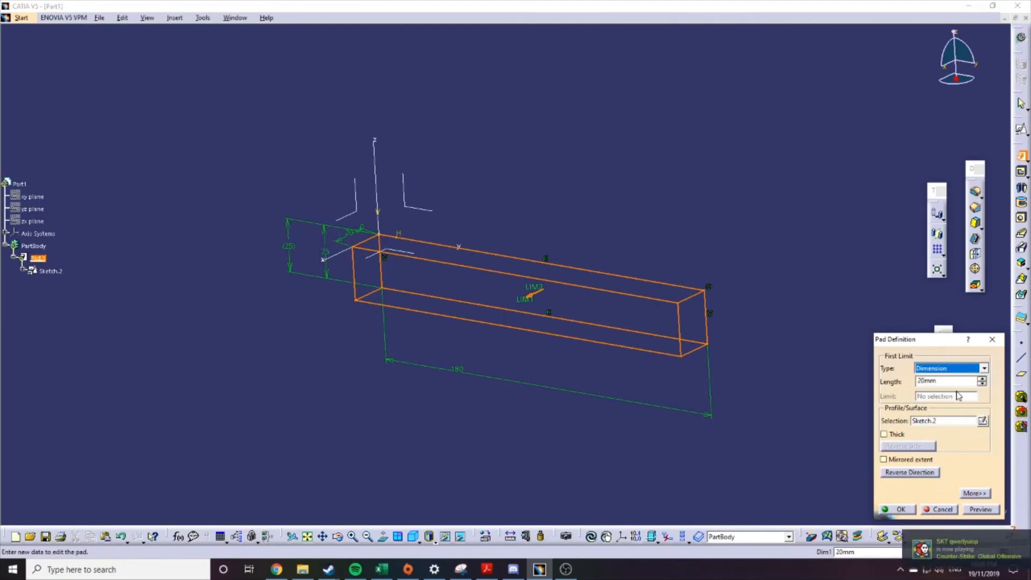
left_click(941, 383)
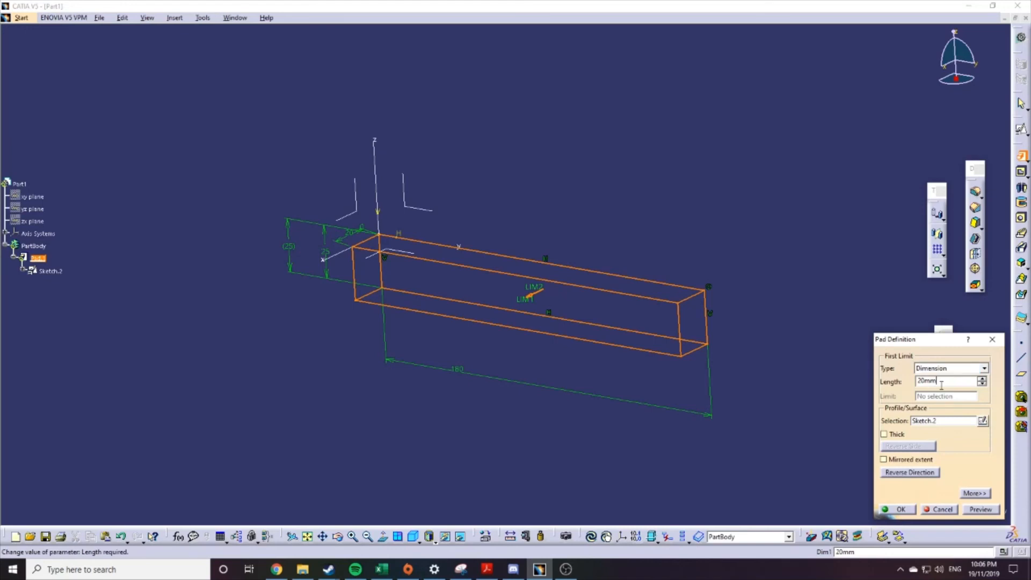
left_click(957, 370)
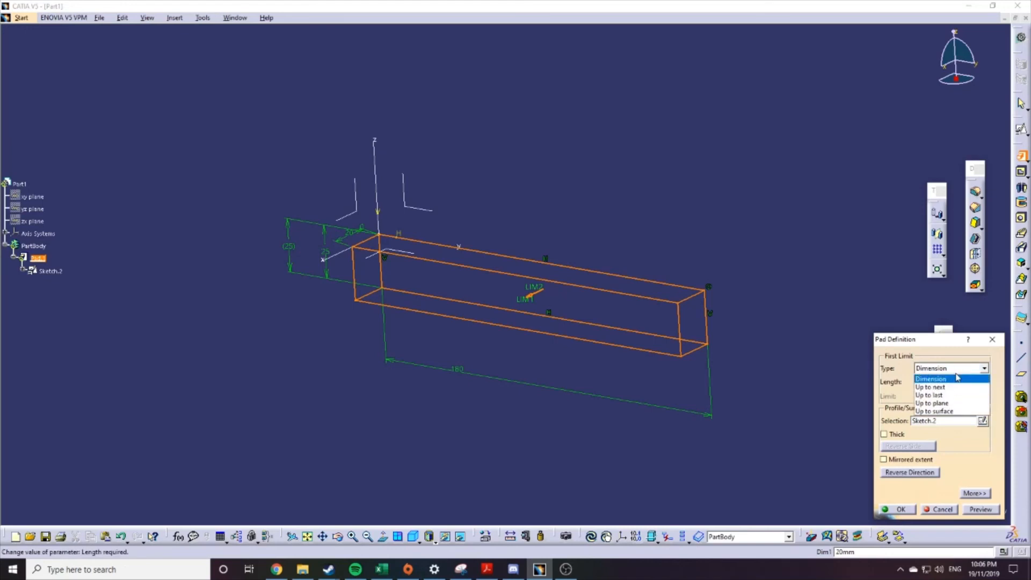
left_click(953, 371)
middle_click_drag(690, 411, 671, 397)
Set the pad's first limit length to 15 mm and preview the extrusion
left_click_drag(952, 385, 907, 381)
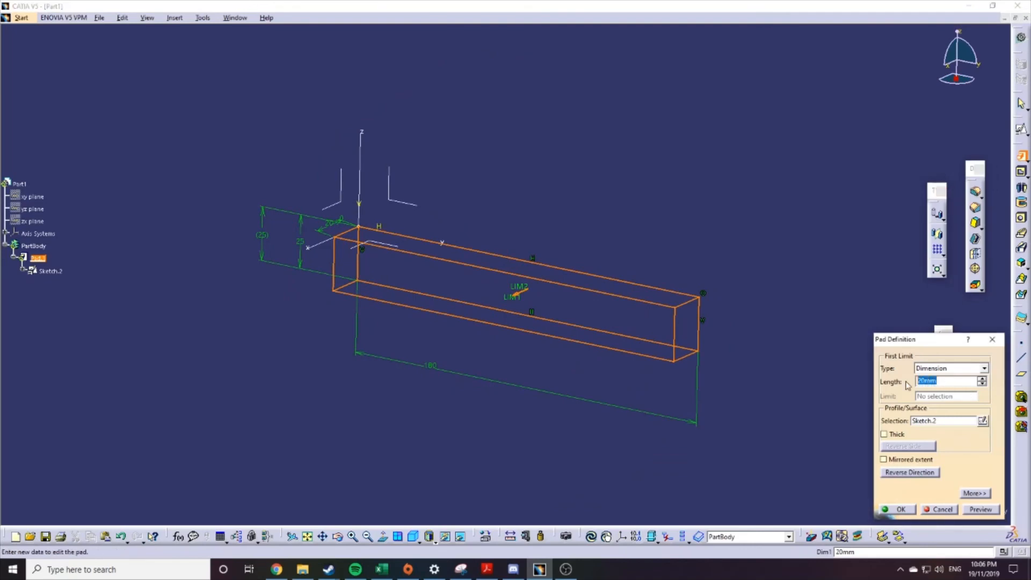
type("15")
left_click(979, 510)
middle_click_drag(671, 300, 444, 288)
middle_click_drag(509, 299, 526, 301)
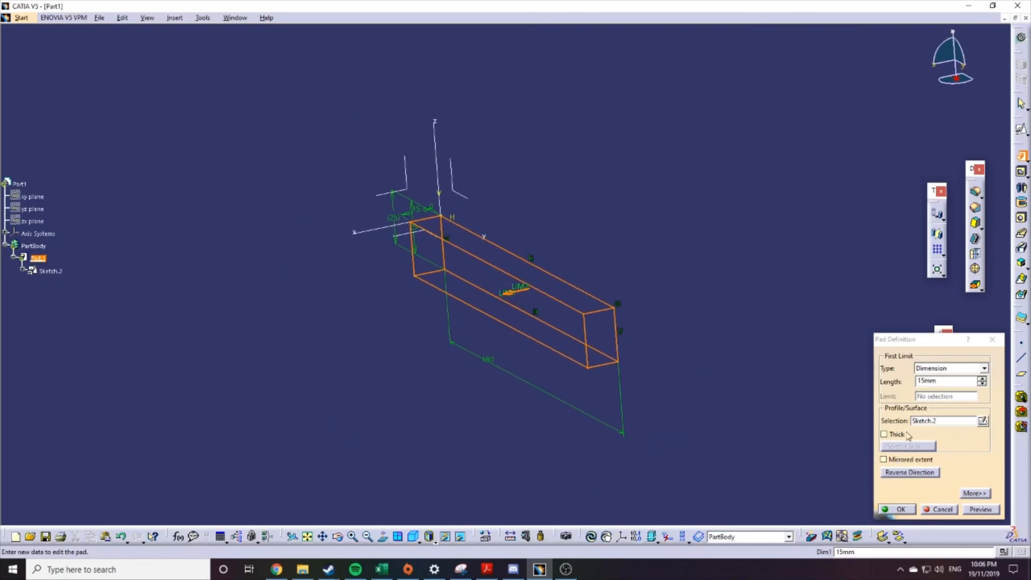
Try Mirrored extent on the pad, previewing it with the option on and off
left_click(911, 461)
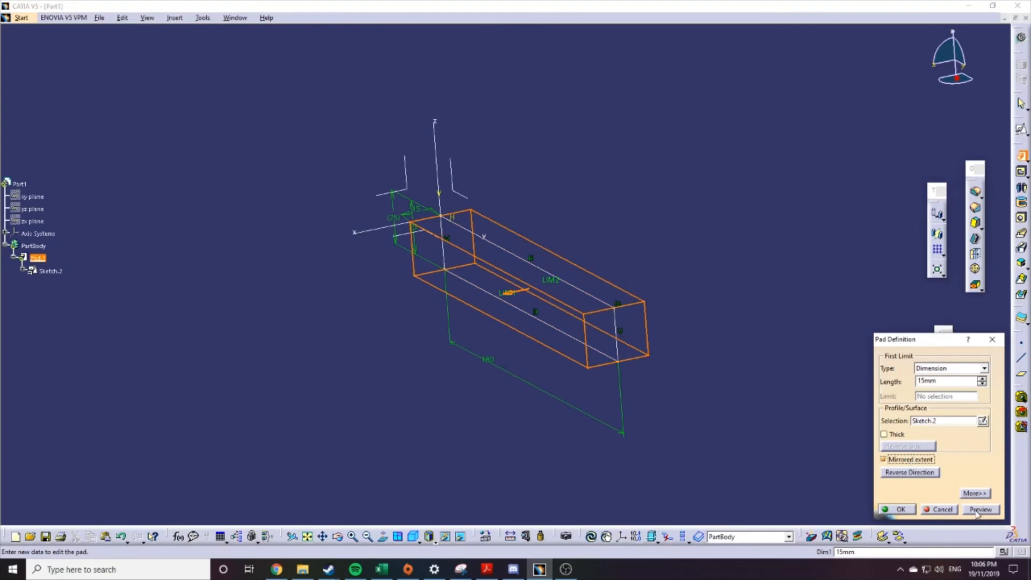
left_click(979, 510)
left_click(917, 462)
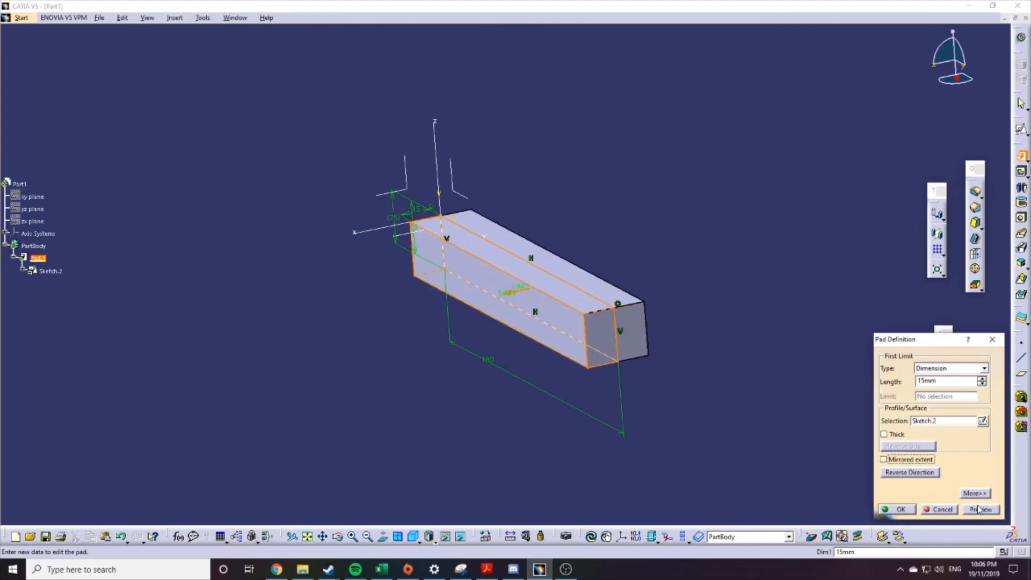
left_click(979, 510)
scroll(630, 285, "down", 1)
middle_click_drag(629, 284, 649, 315)
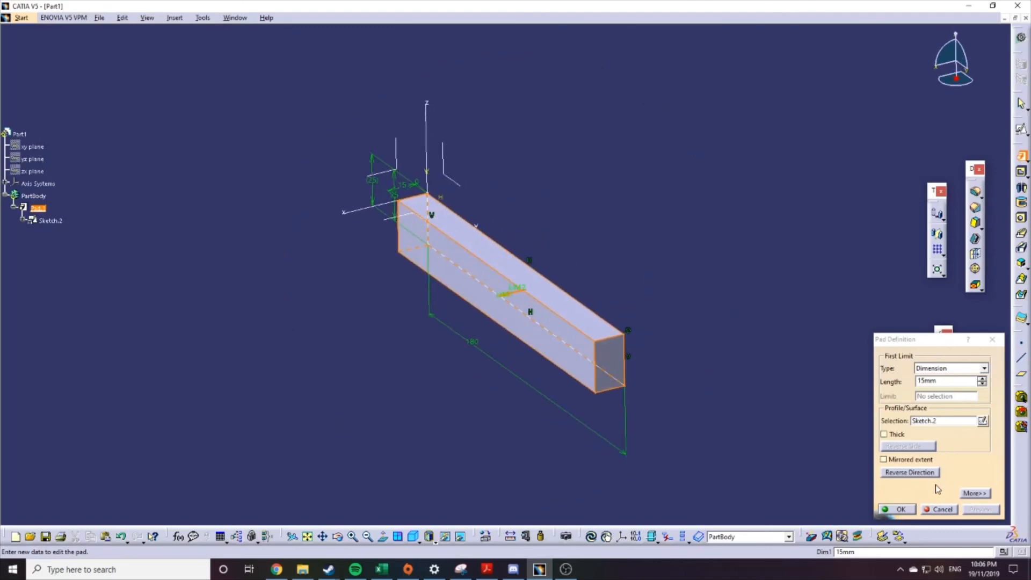
Expand the pad's additional options and try a second limit length of -5 mm
left_click(965, 494)
left_click(952, 373)
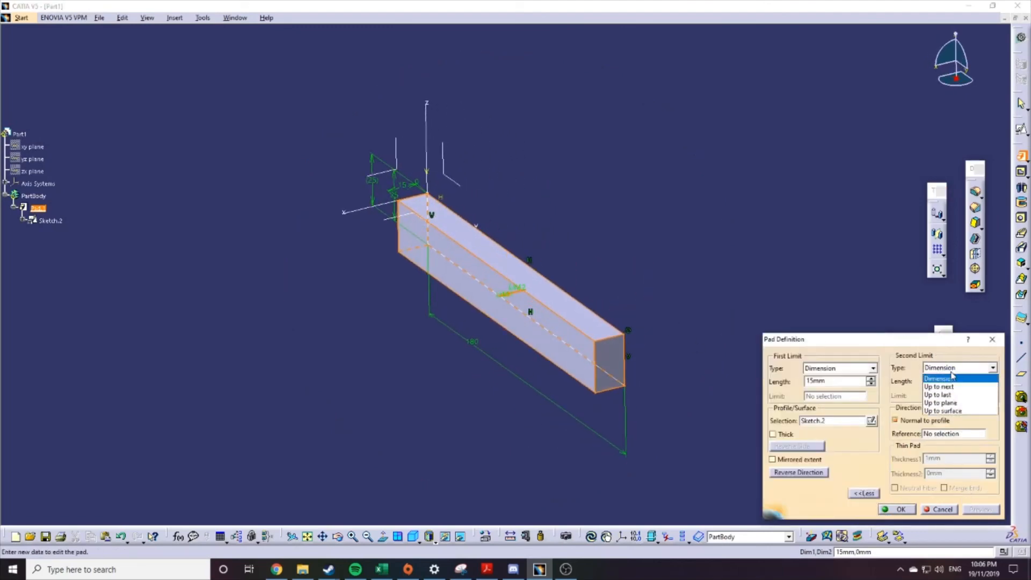
left_click(901, 382)
left_click_drag(950, 381, 914, 379)
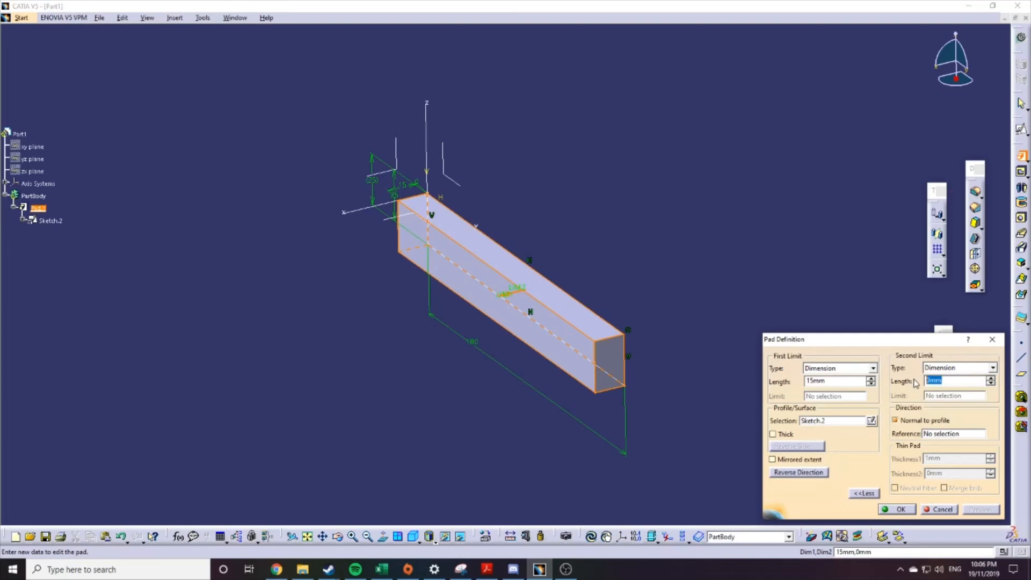
type("-5")
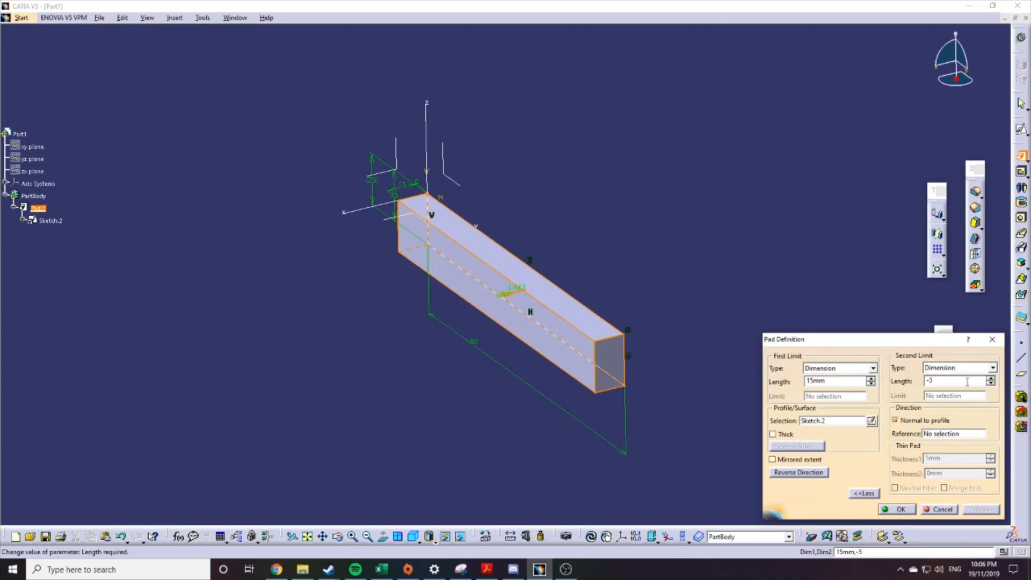
left_click(991, 384)
left_click(991, 378)
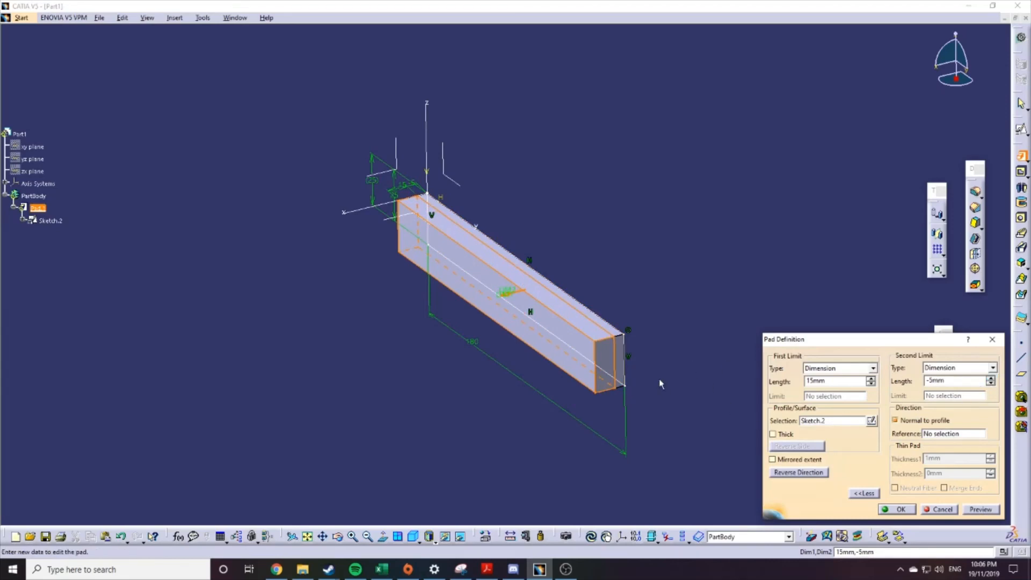
middle_click_drag(660, 383, 692, 376)
Reset the pad's second limit length to 0 mm and preview it
double_click(945, 381)
type("0")
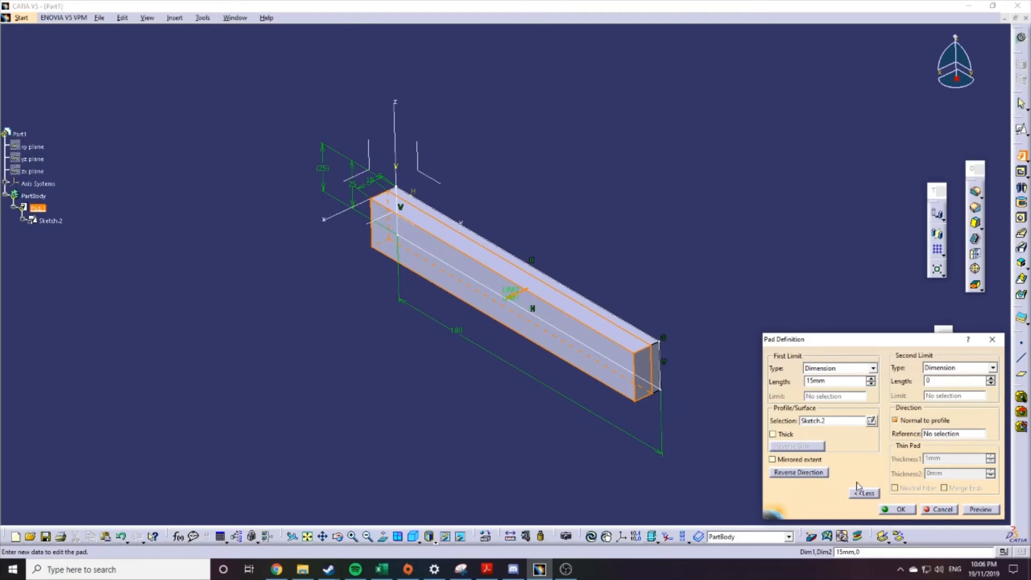
left_click(982, 510)
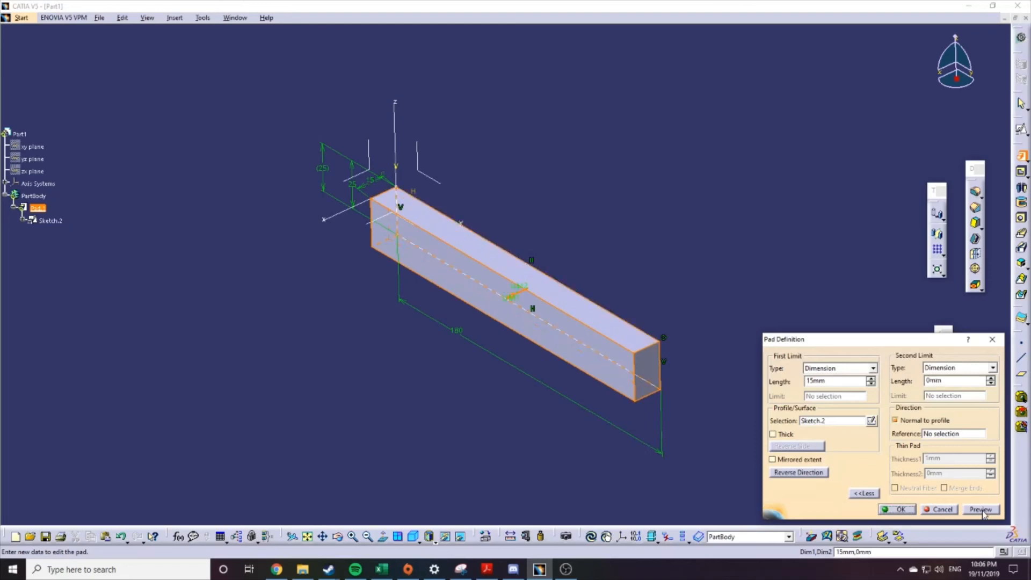
Try reversing the pad's direction, restore the original direction and create the pad
left_click(797, 473)
left_click(796, 472)
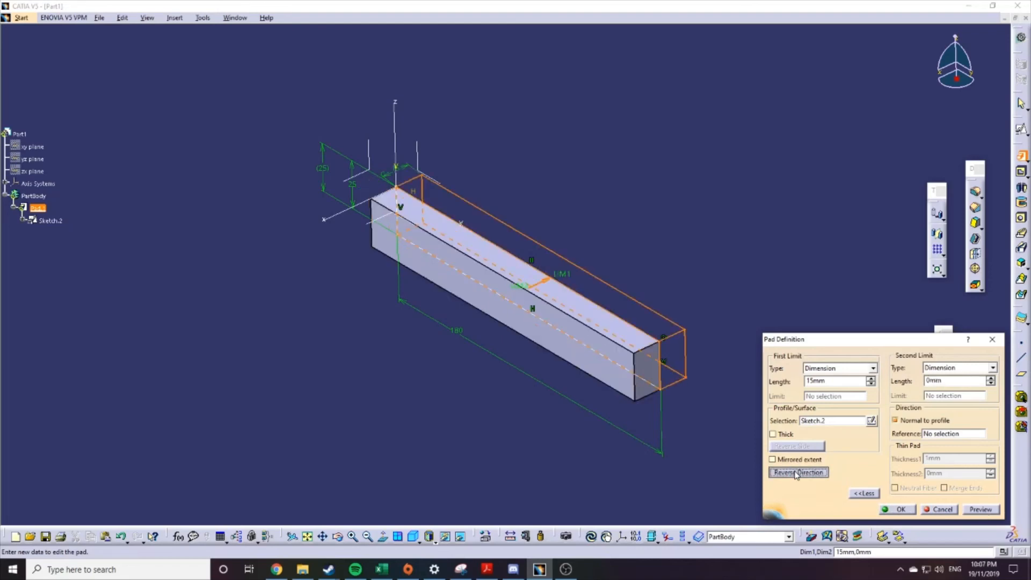
left_click(796, 473)
left_click(796, 473)
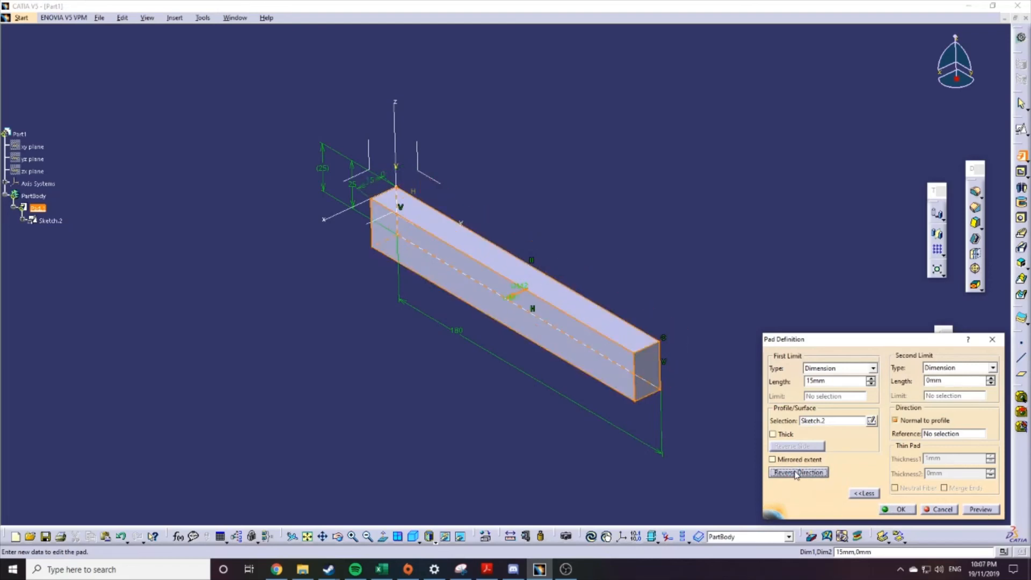
left_click(796, 473)
left_click(796, 473)
left_click(899, 509)
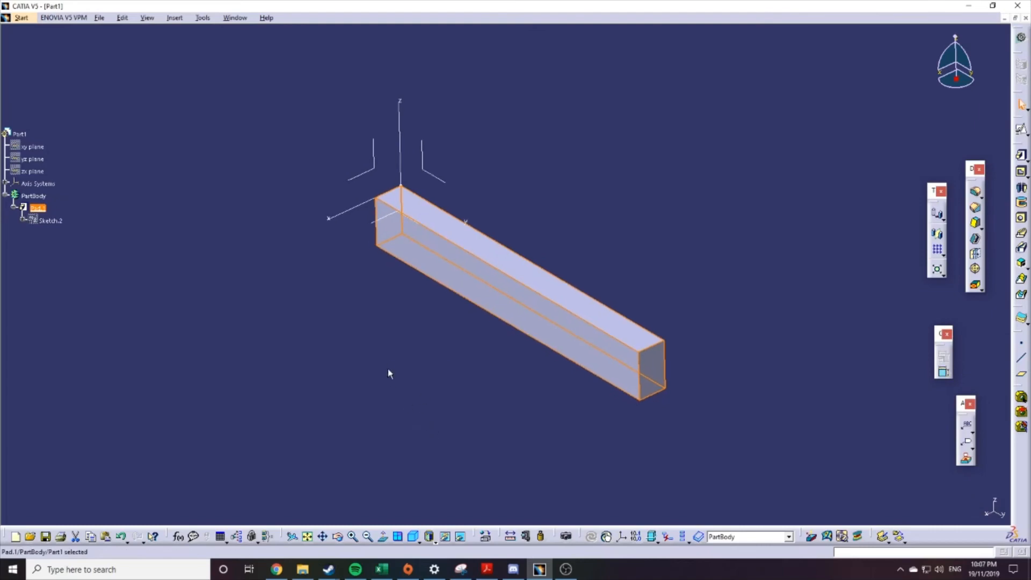
middle_click_drag(472, 400, 507, 298)
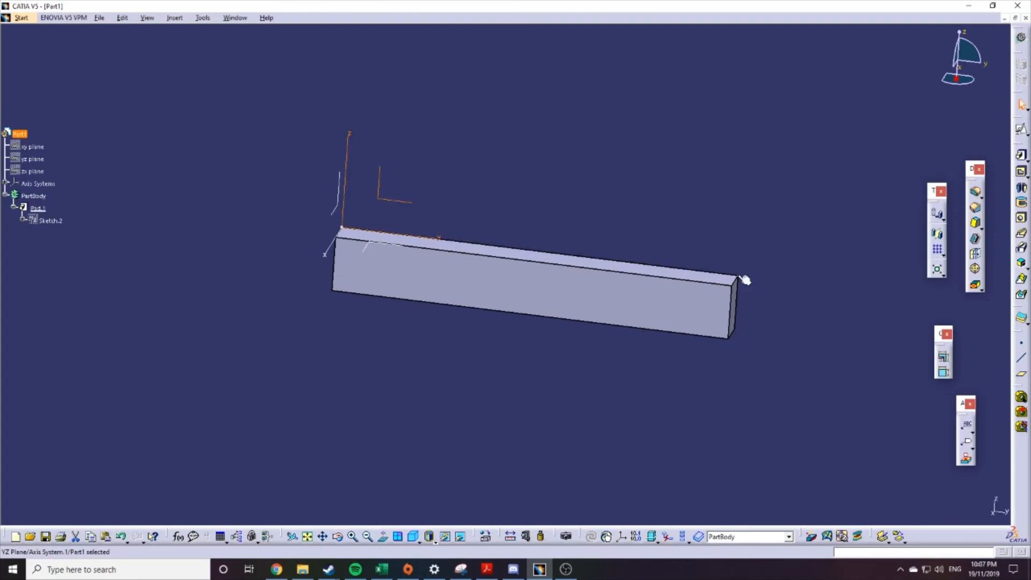
middle_click_drag(739, 277, 540, 306)
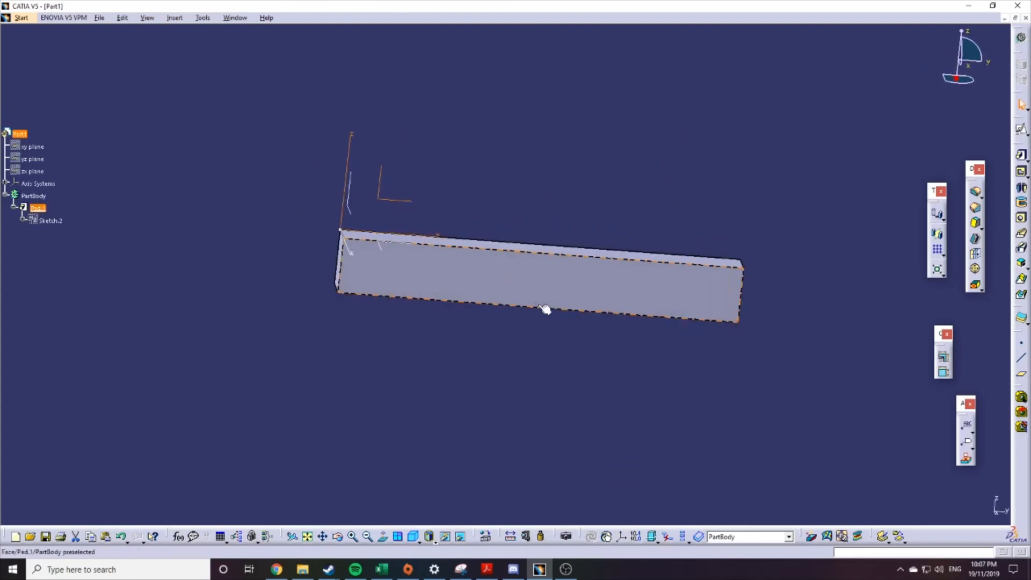
left_click(537, 277)
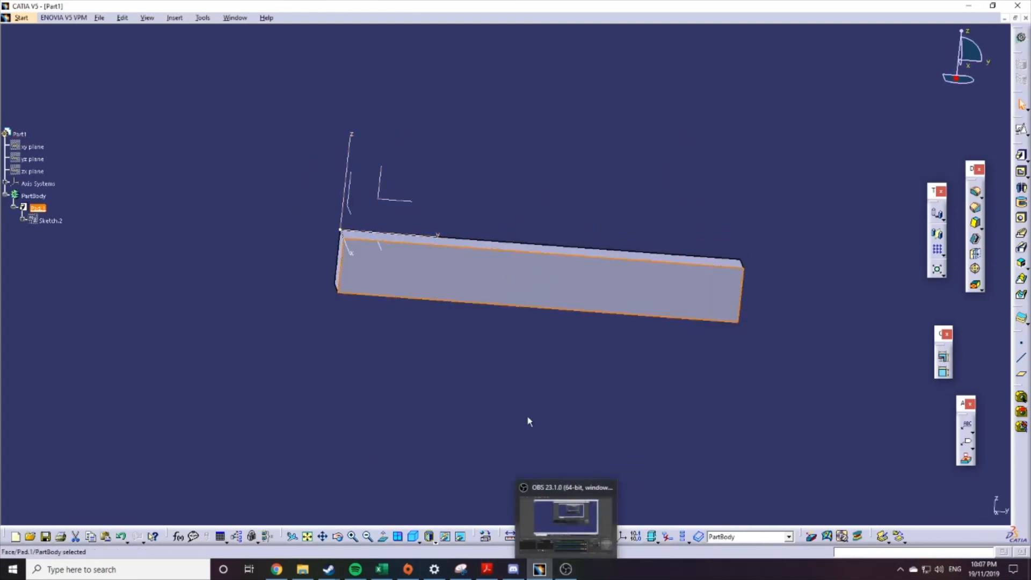
middle_click_drag(607, 287, 562, 305)
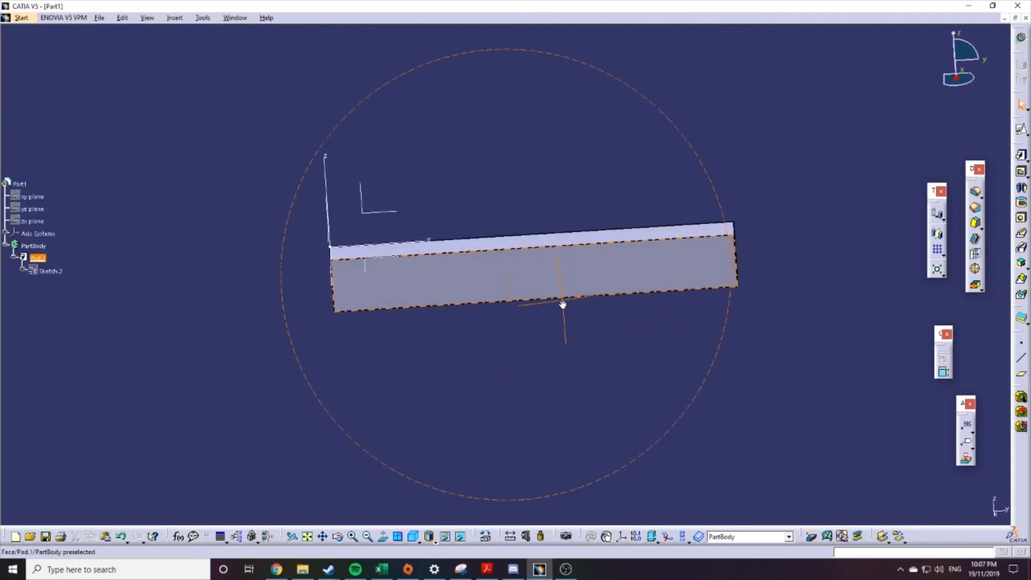
mouse_move(567, 577)
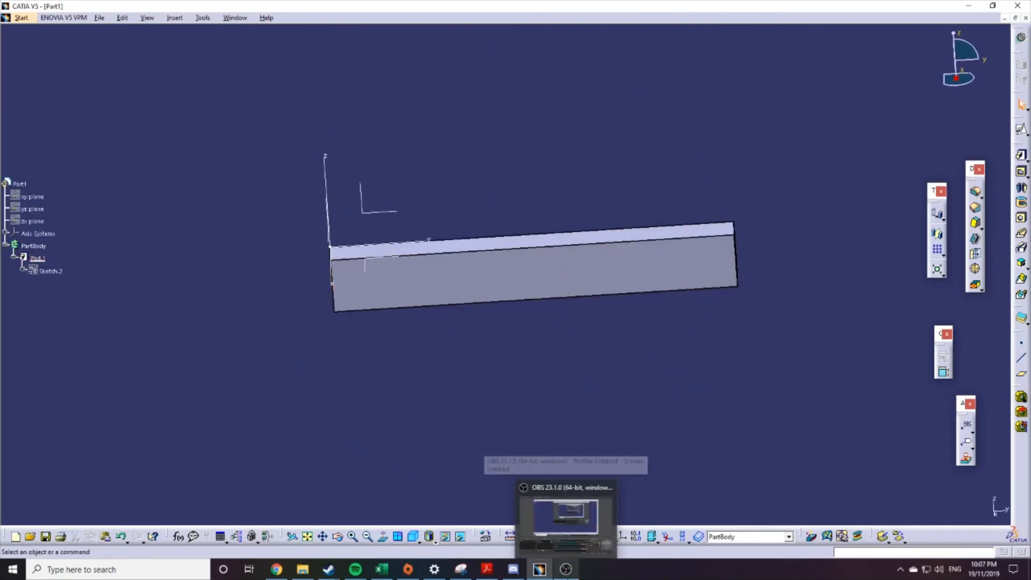